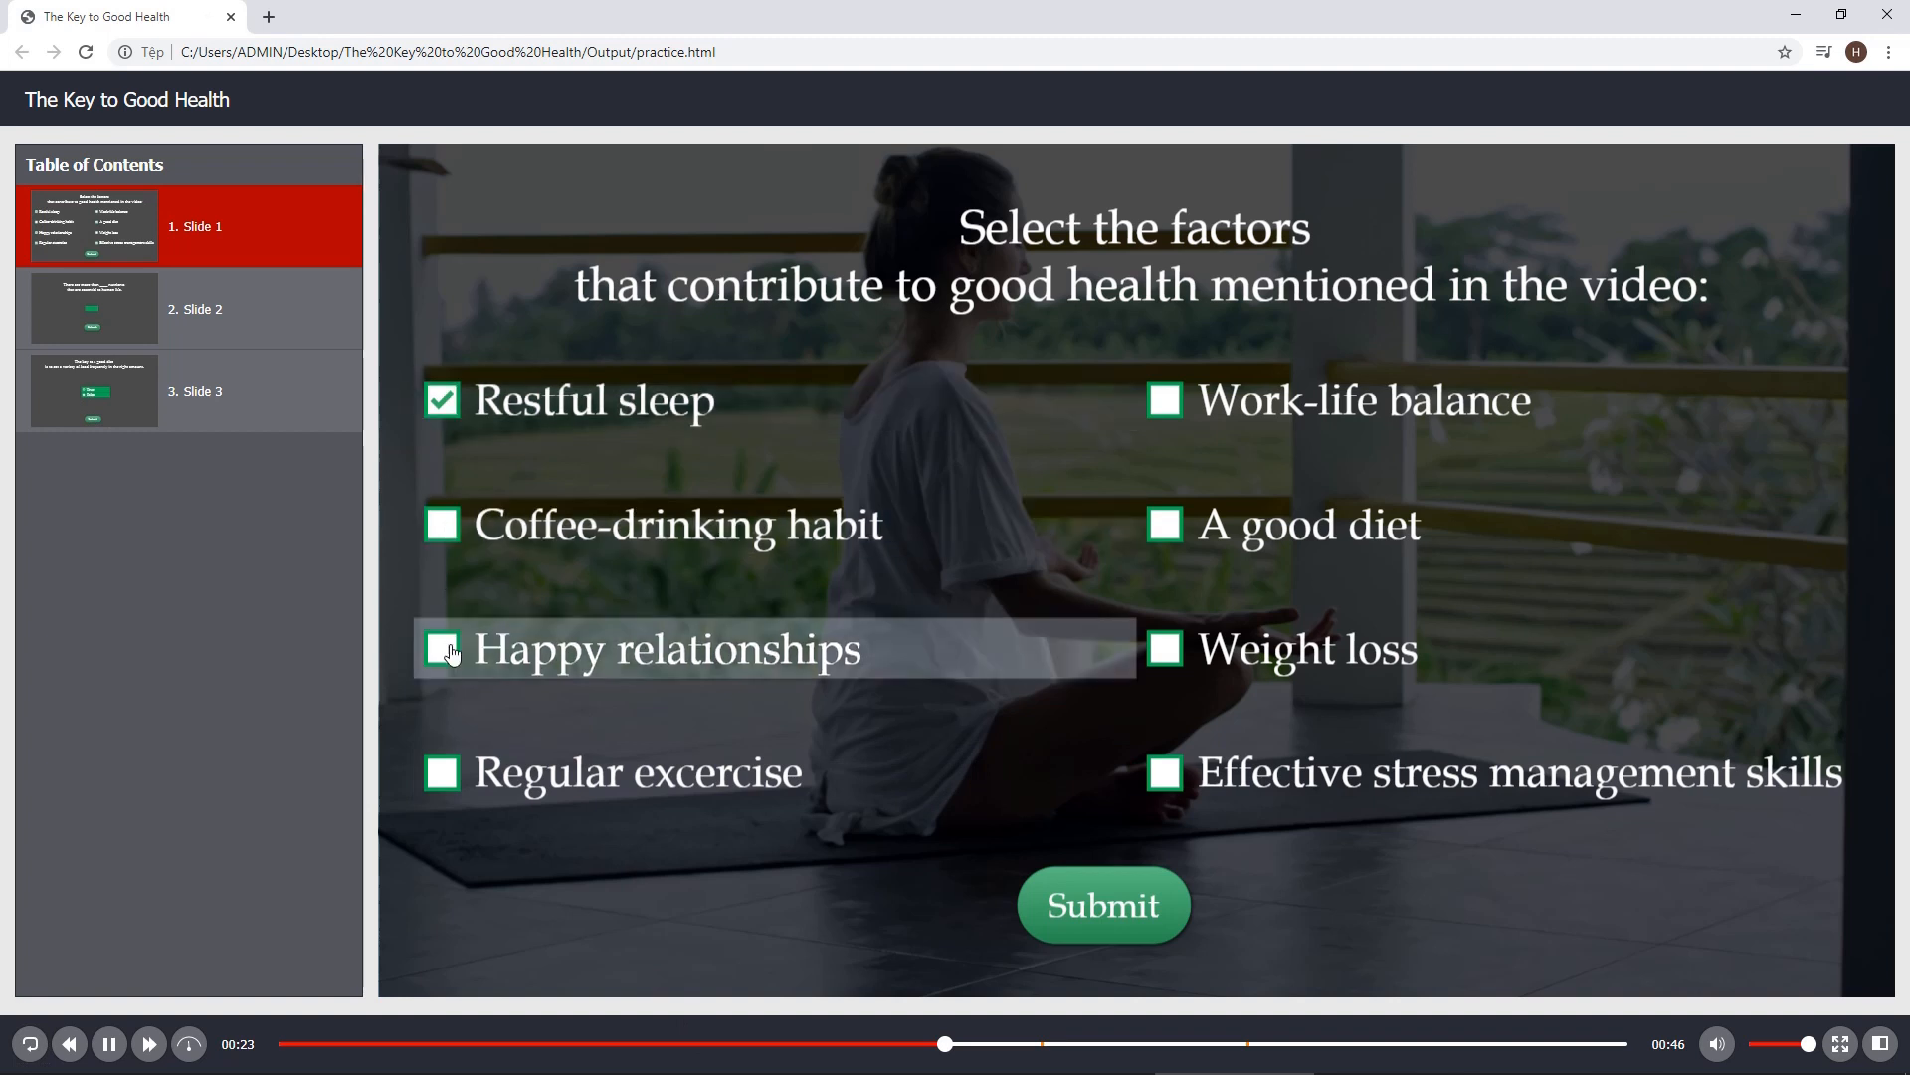
Answer the health-factors question with Regular excercise and A good diet, submit, and continue past the Incorrect feedback
left_click(443, 773)
left_click(1166, 526)
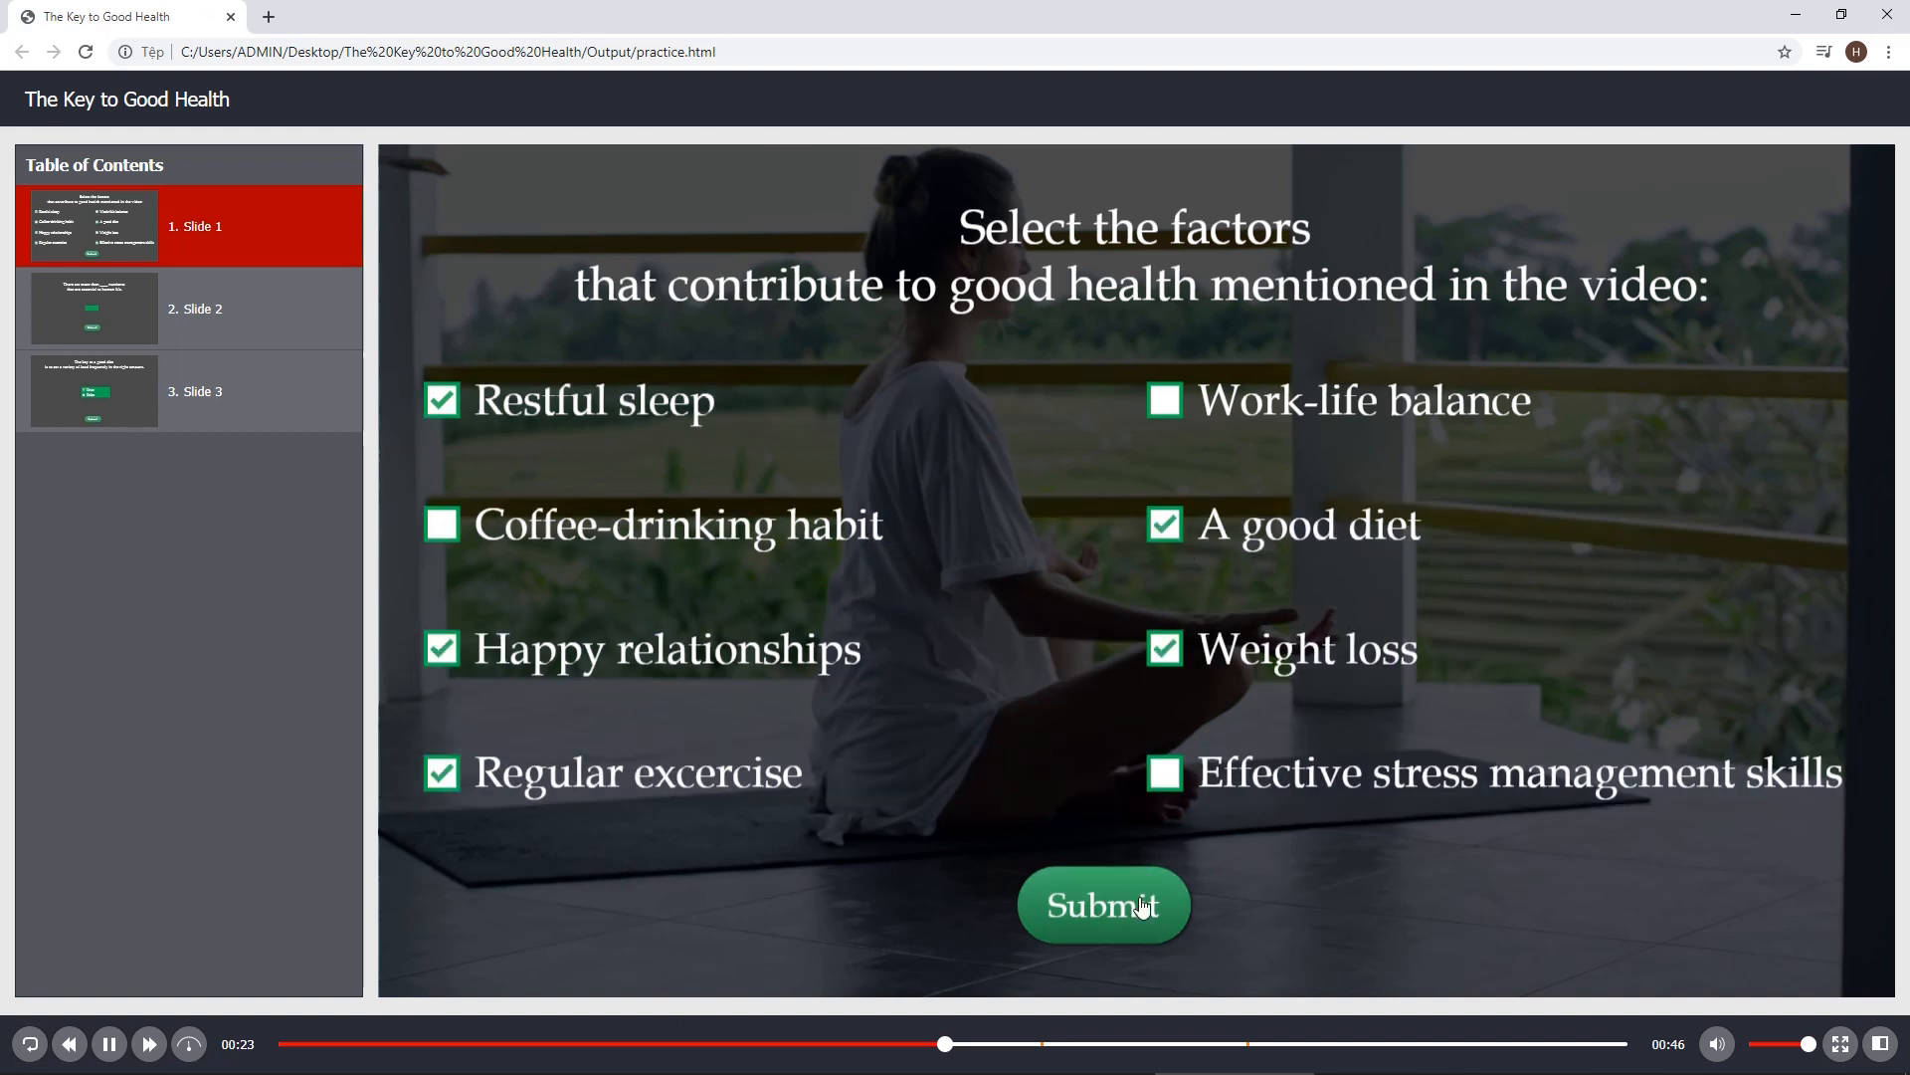
left_click(1104, 907)
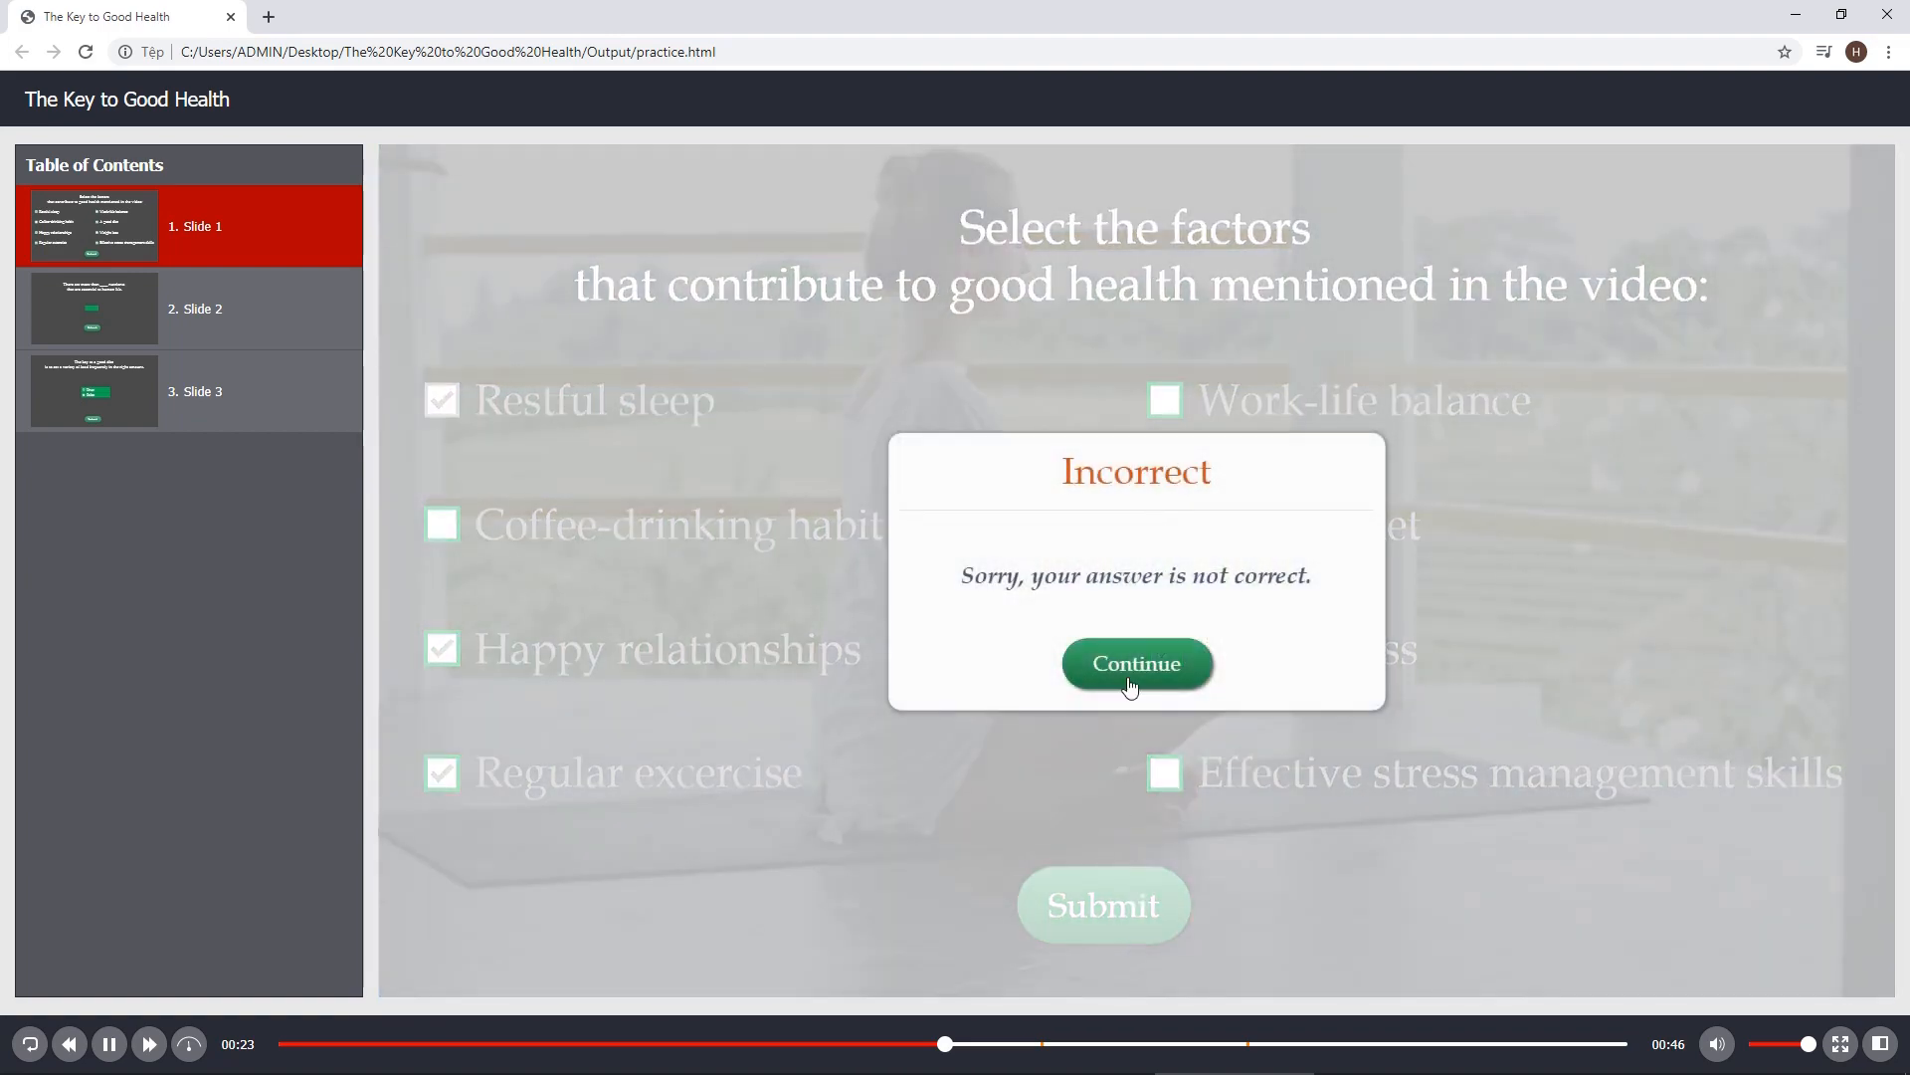
left_click(1137, 663)
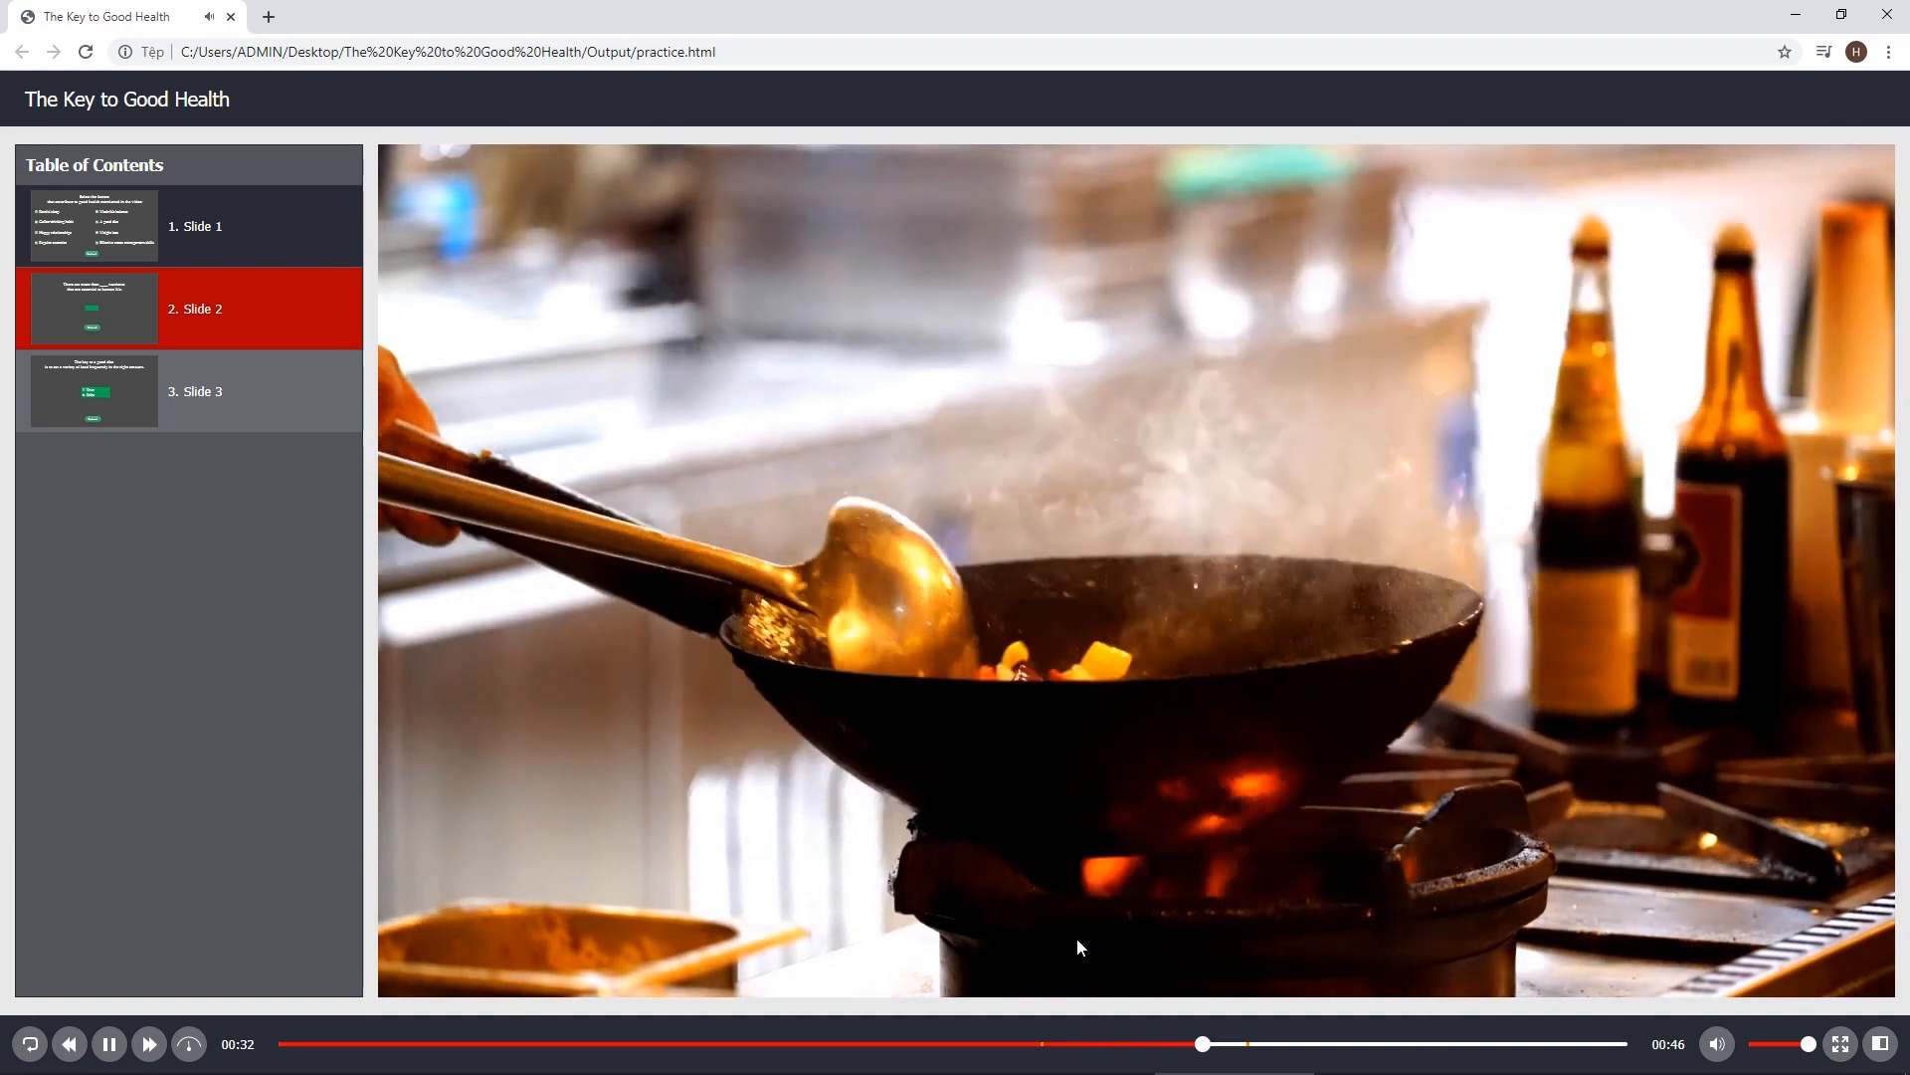
type("14")
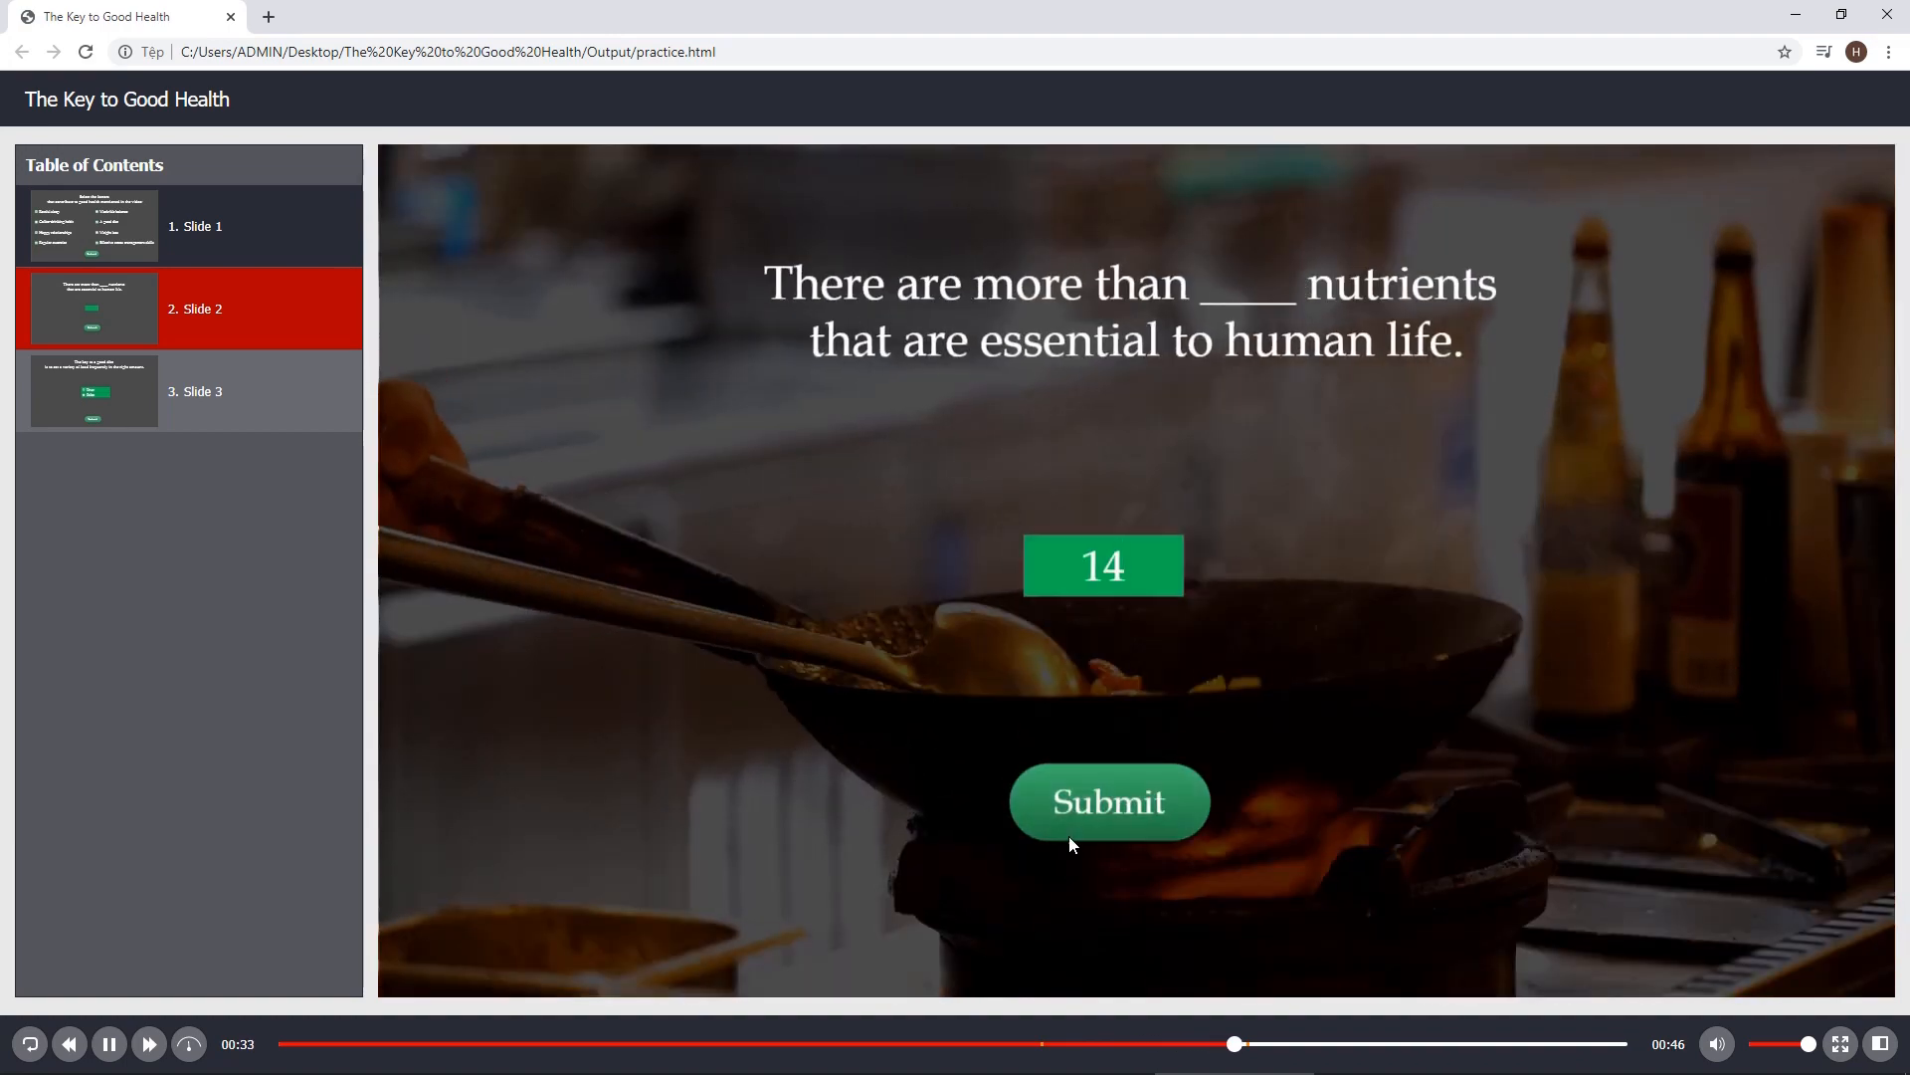
Submit 14 as the nutrients answer and continue the video past the Incorrect feedback
left_click(1108, 802)
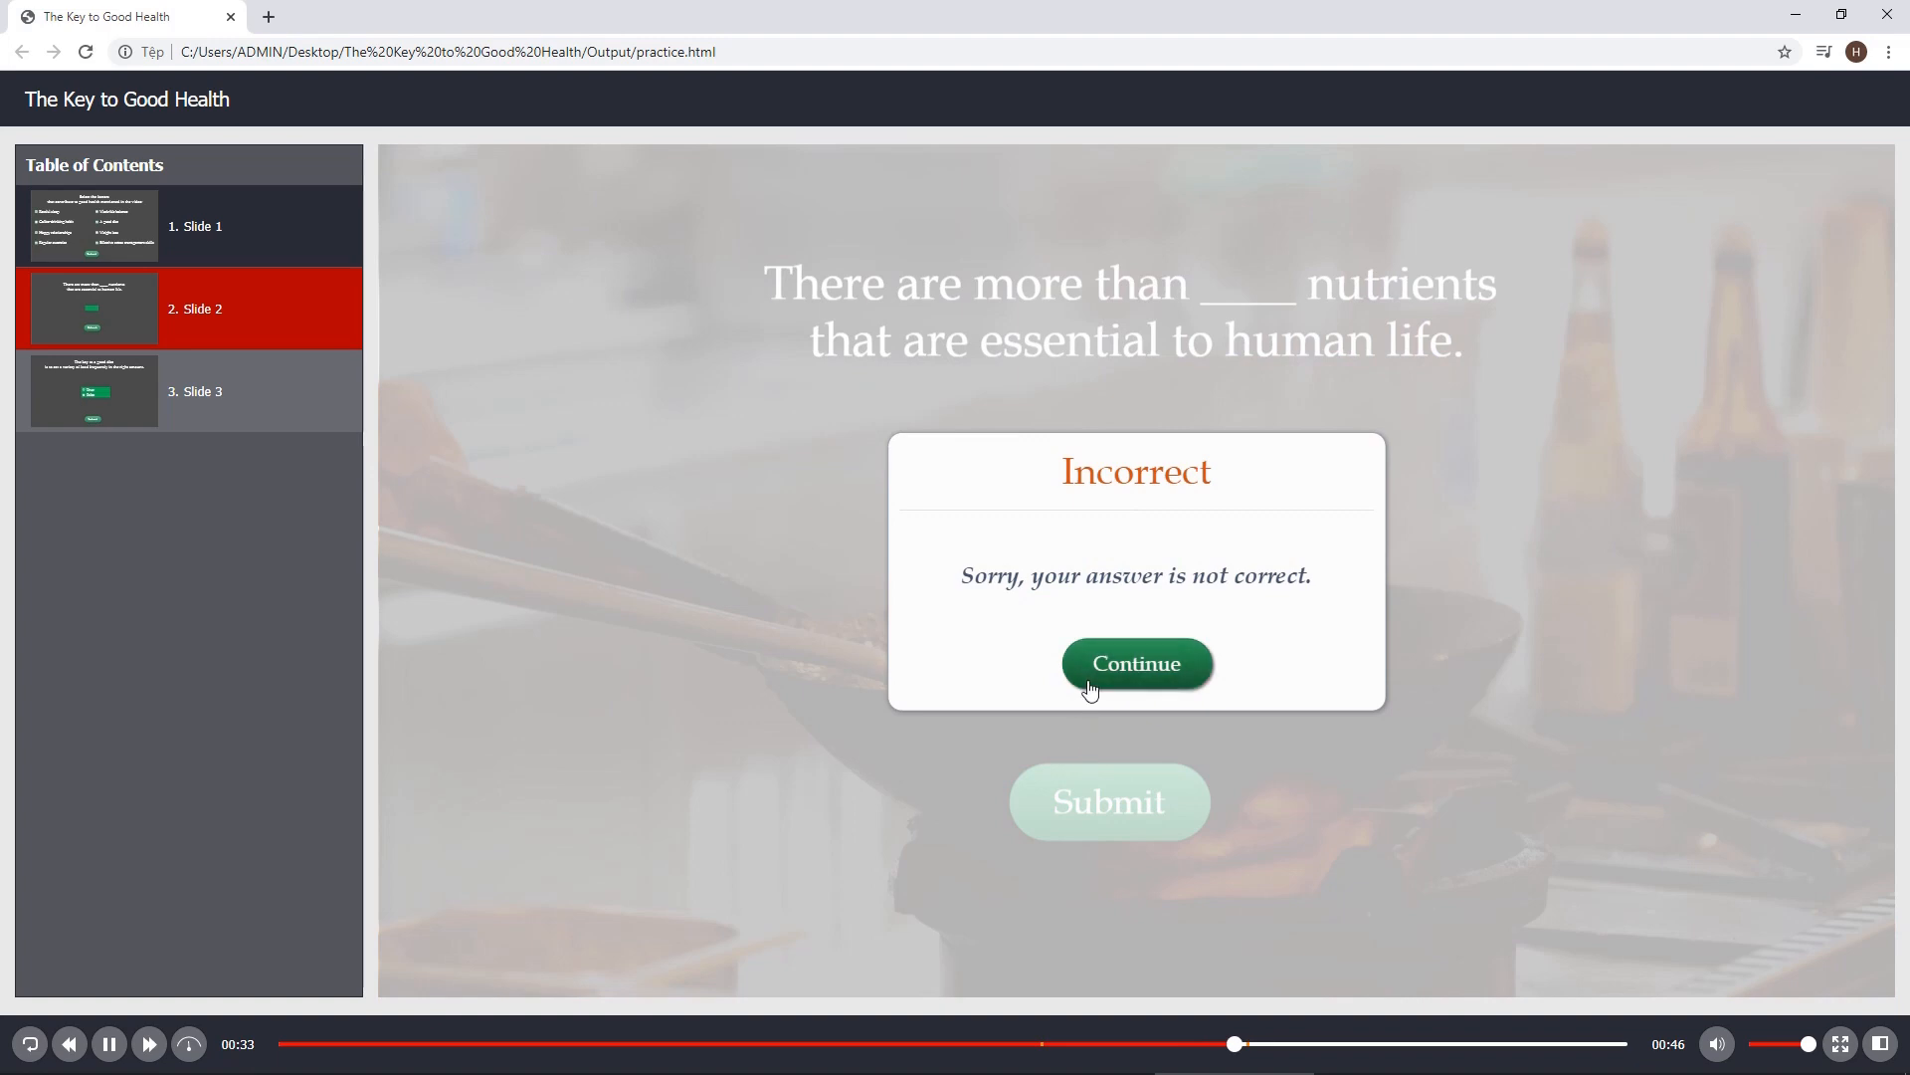
left_click(1137, 663)
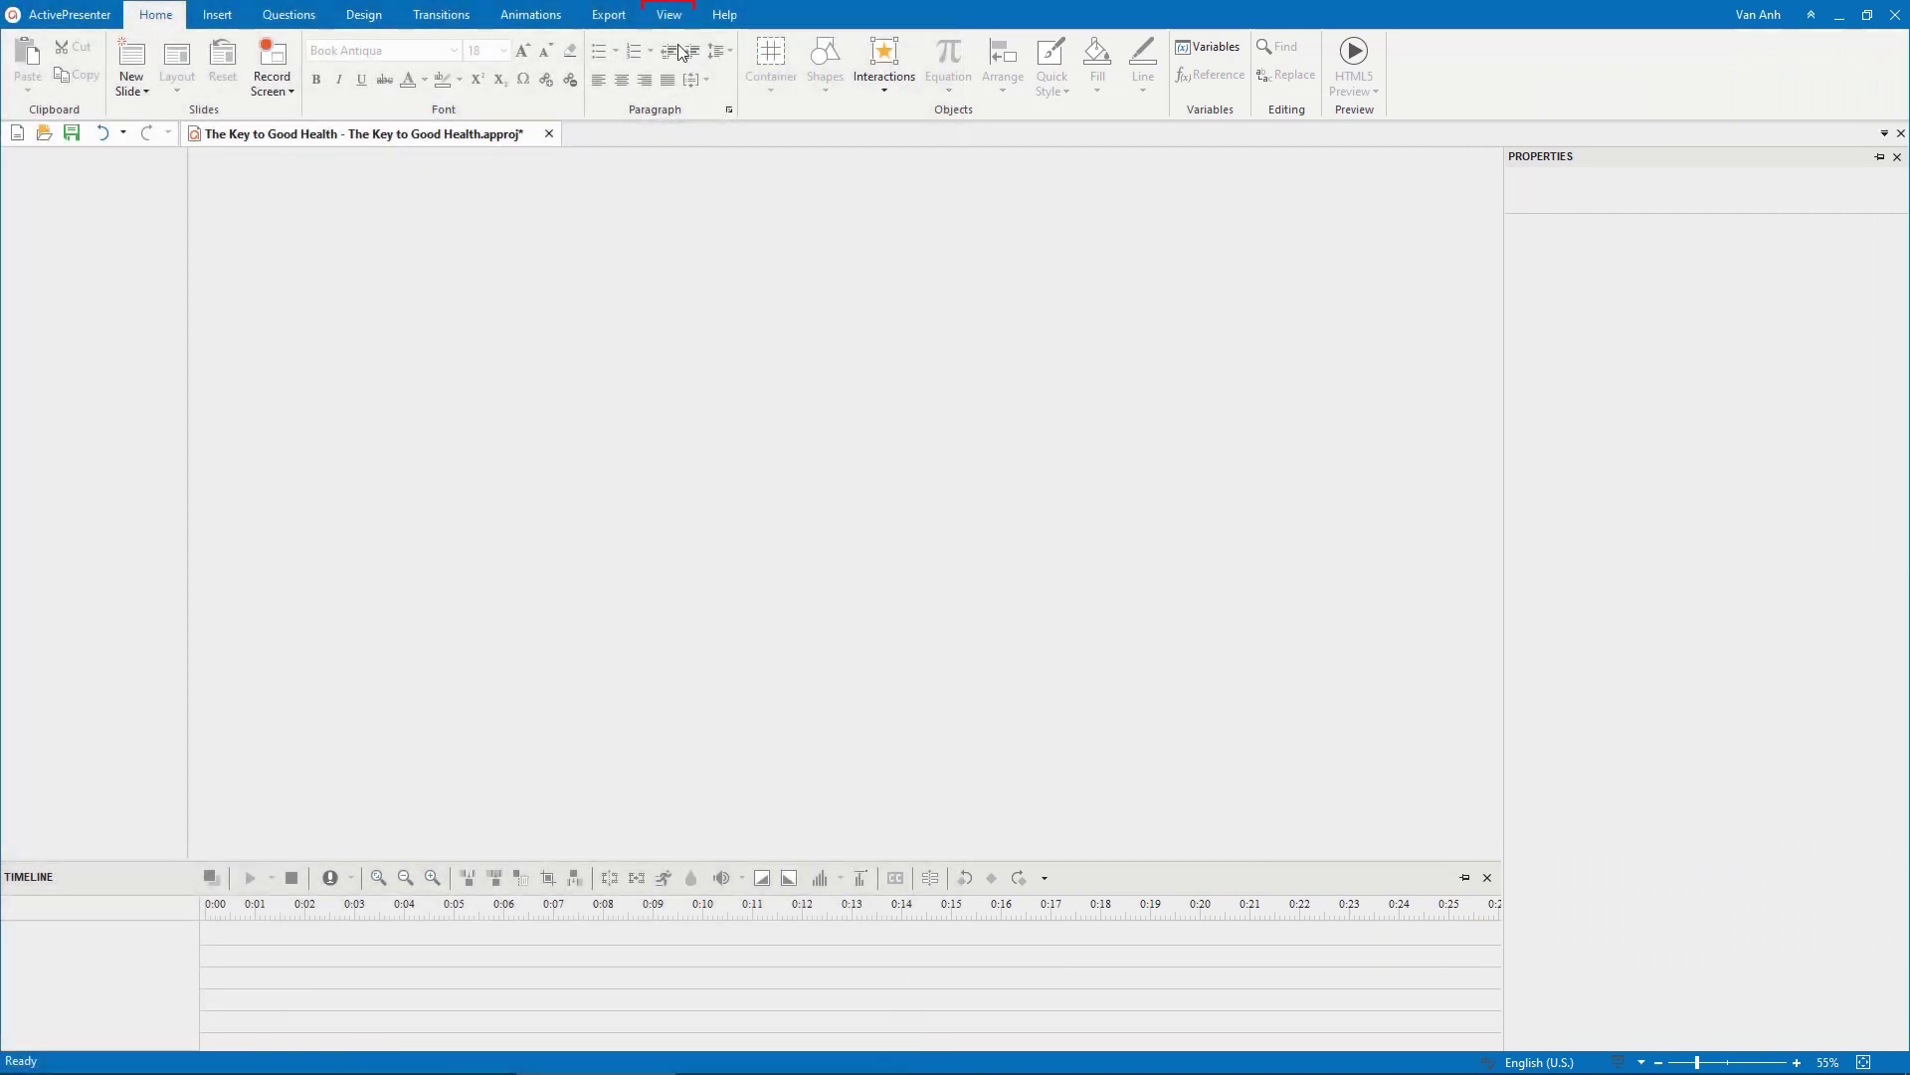
In Slide Master, select all objects on the question layout and set their font to Book Antiqua
left_click(669, 14)
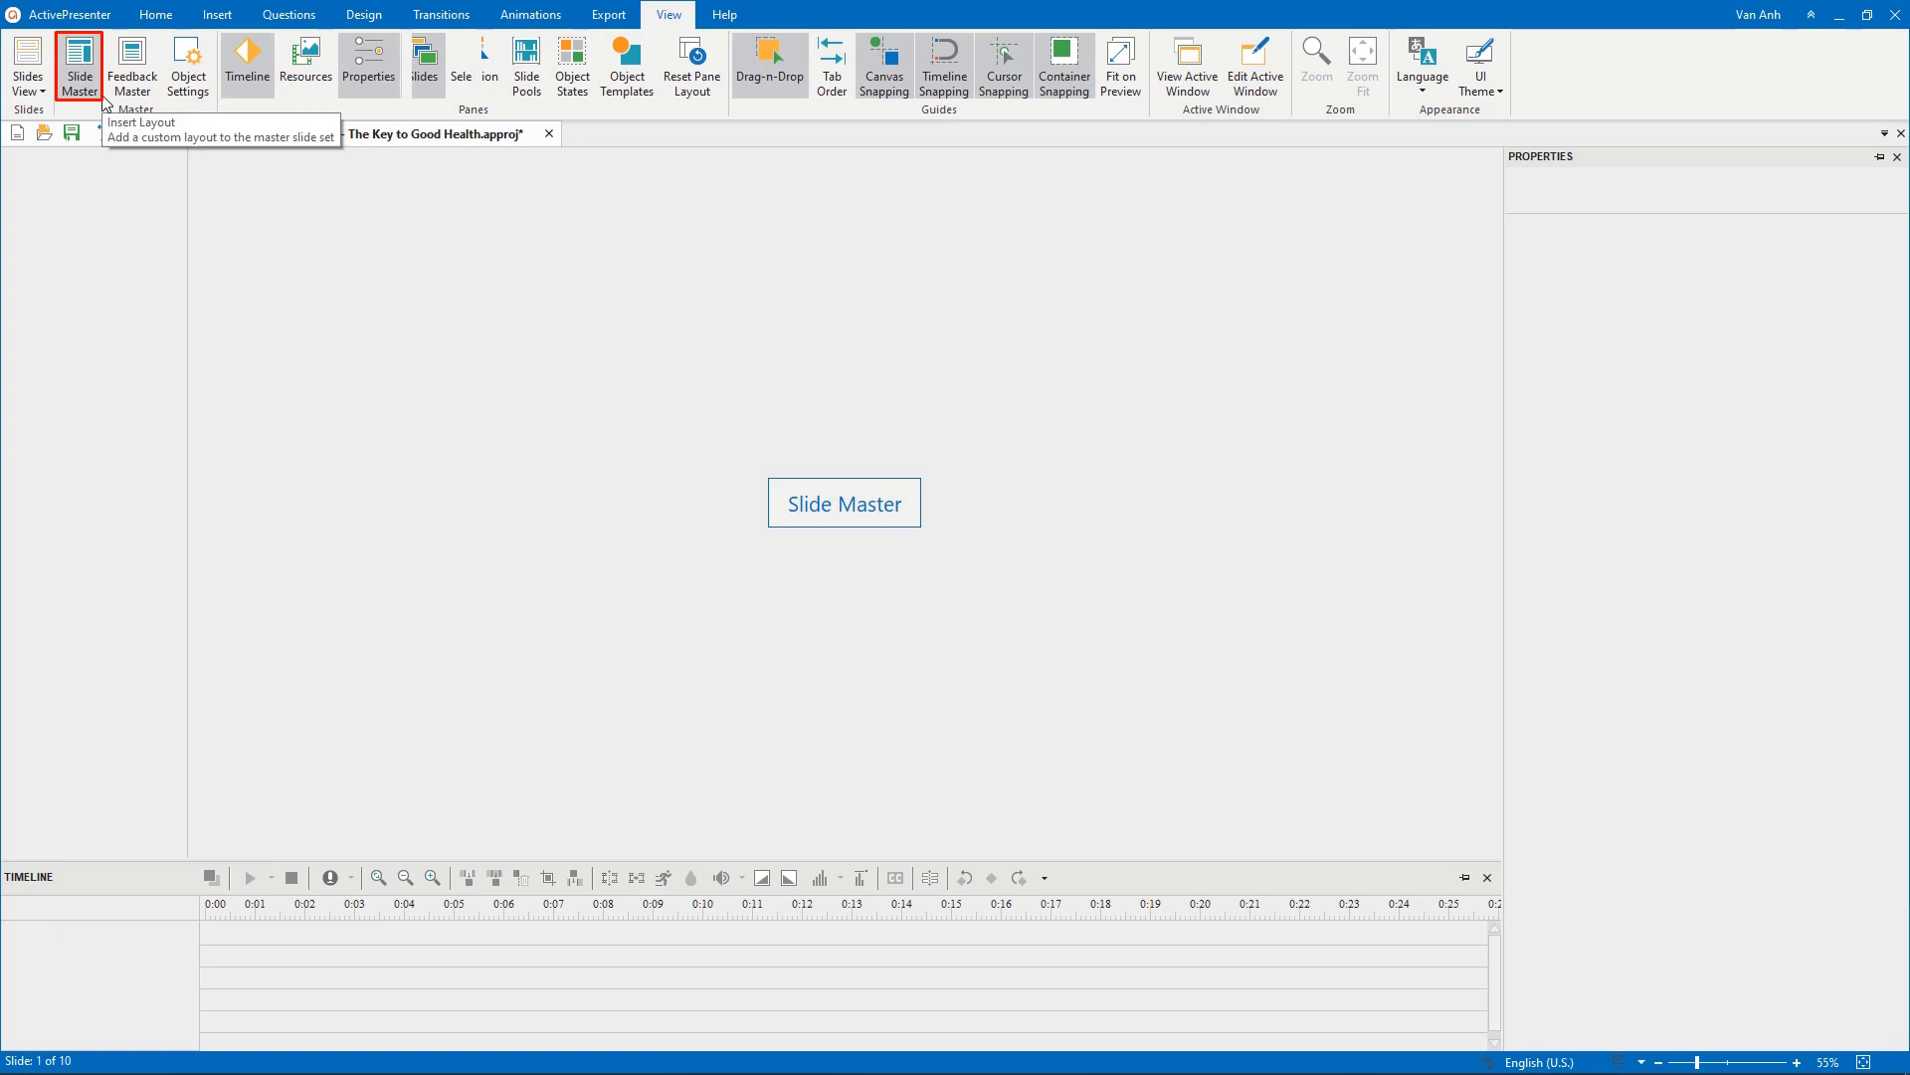
left_click(80, 68)
left_click(97, 601)
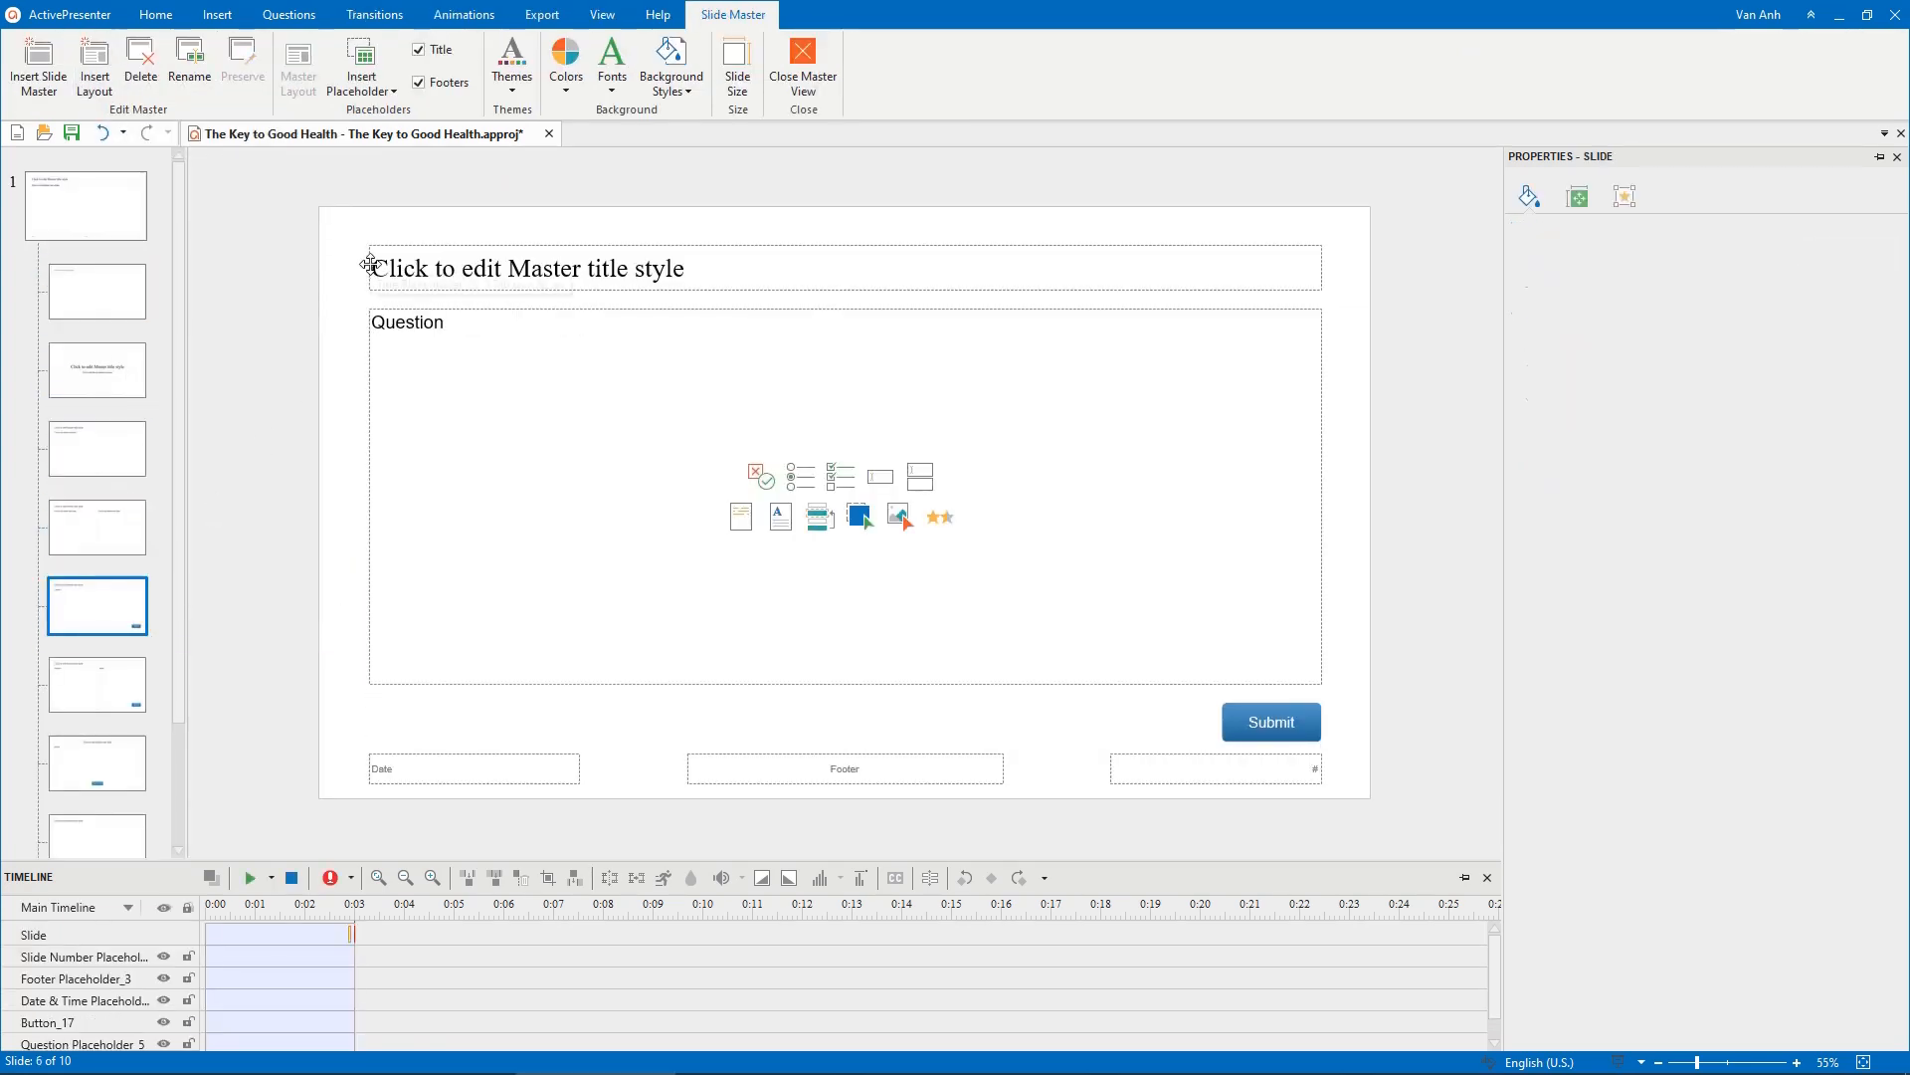
key("ctrl+a")
left_click(156, 15)
left_click(381, 50)
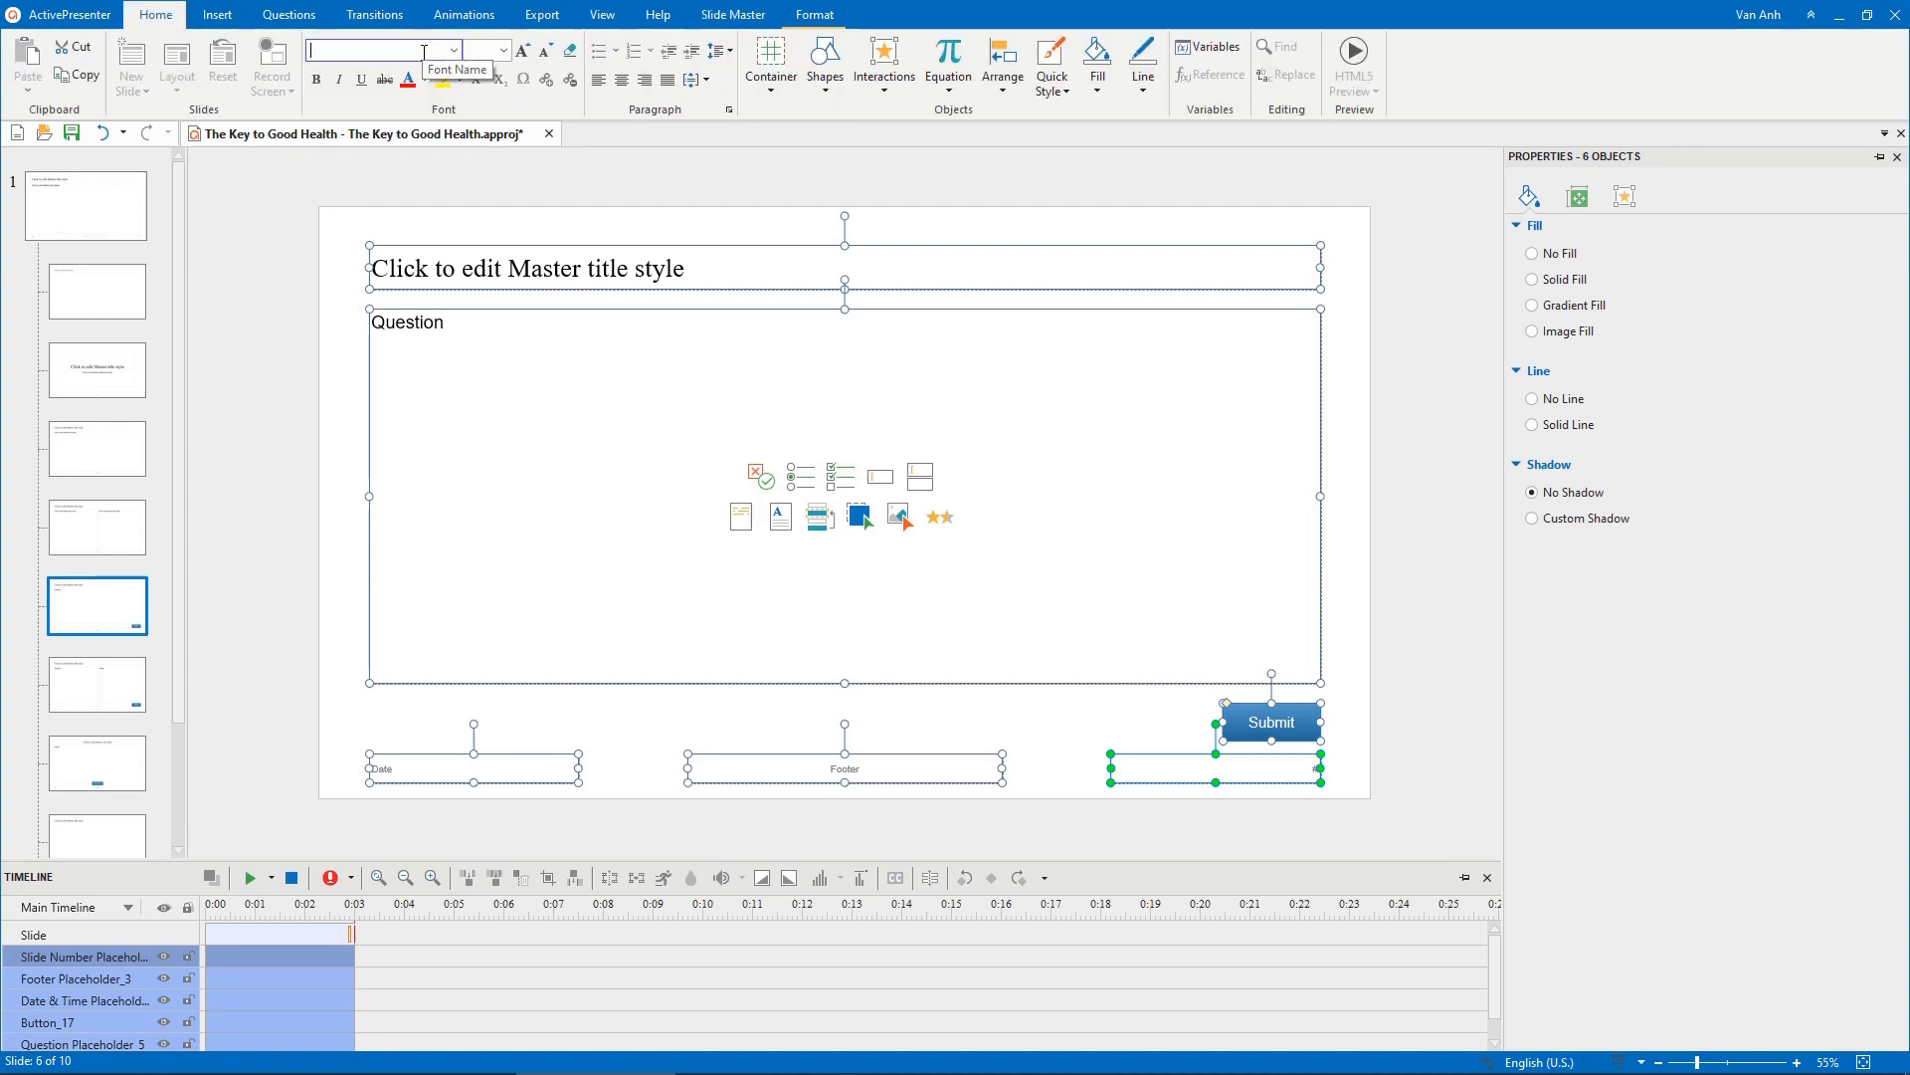
Set the title placeholder to size 60, the question text to 54, and enlarge the Submit text
double_click(748, 271)
type("60")
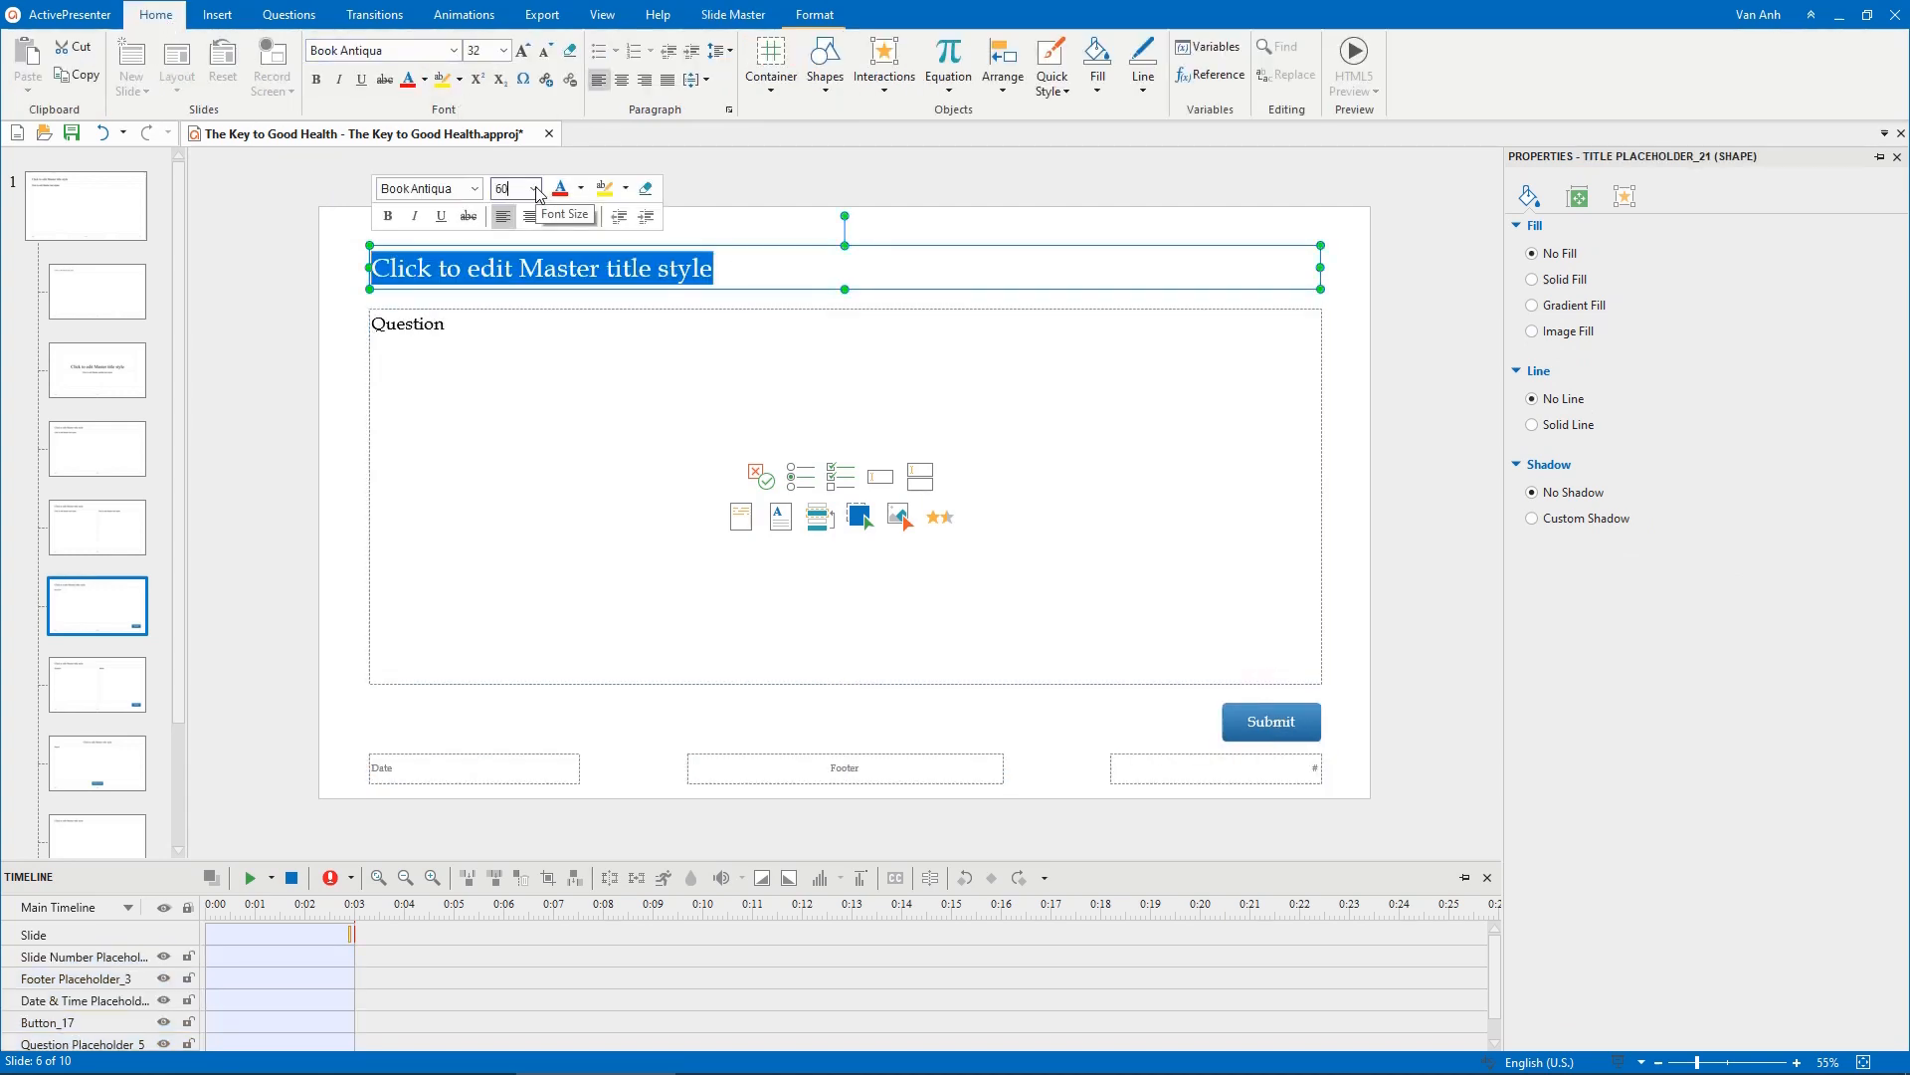
key("Return")
double_click(408, 324)
type("54")
key("Return")
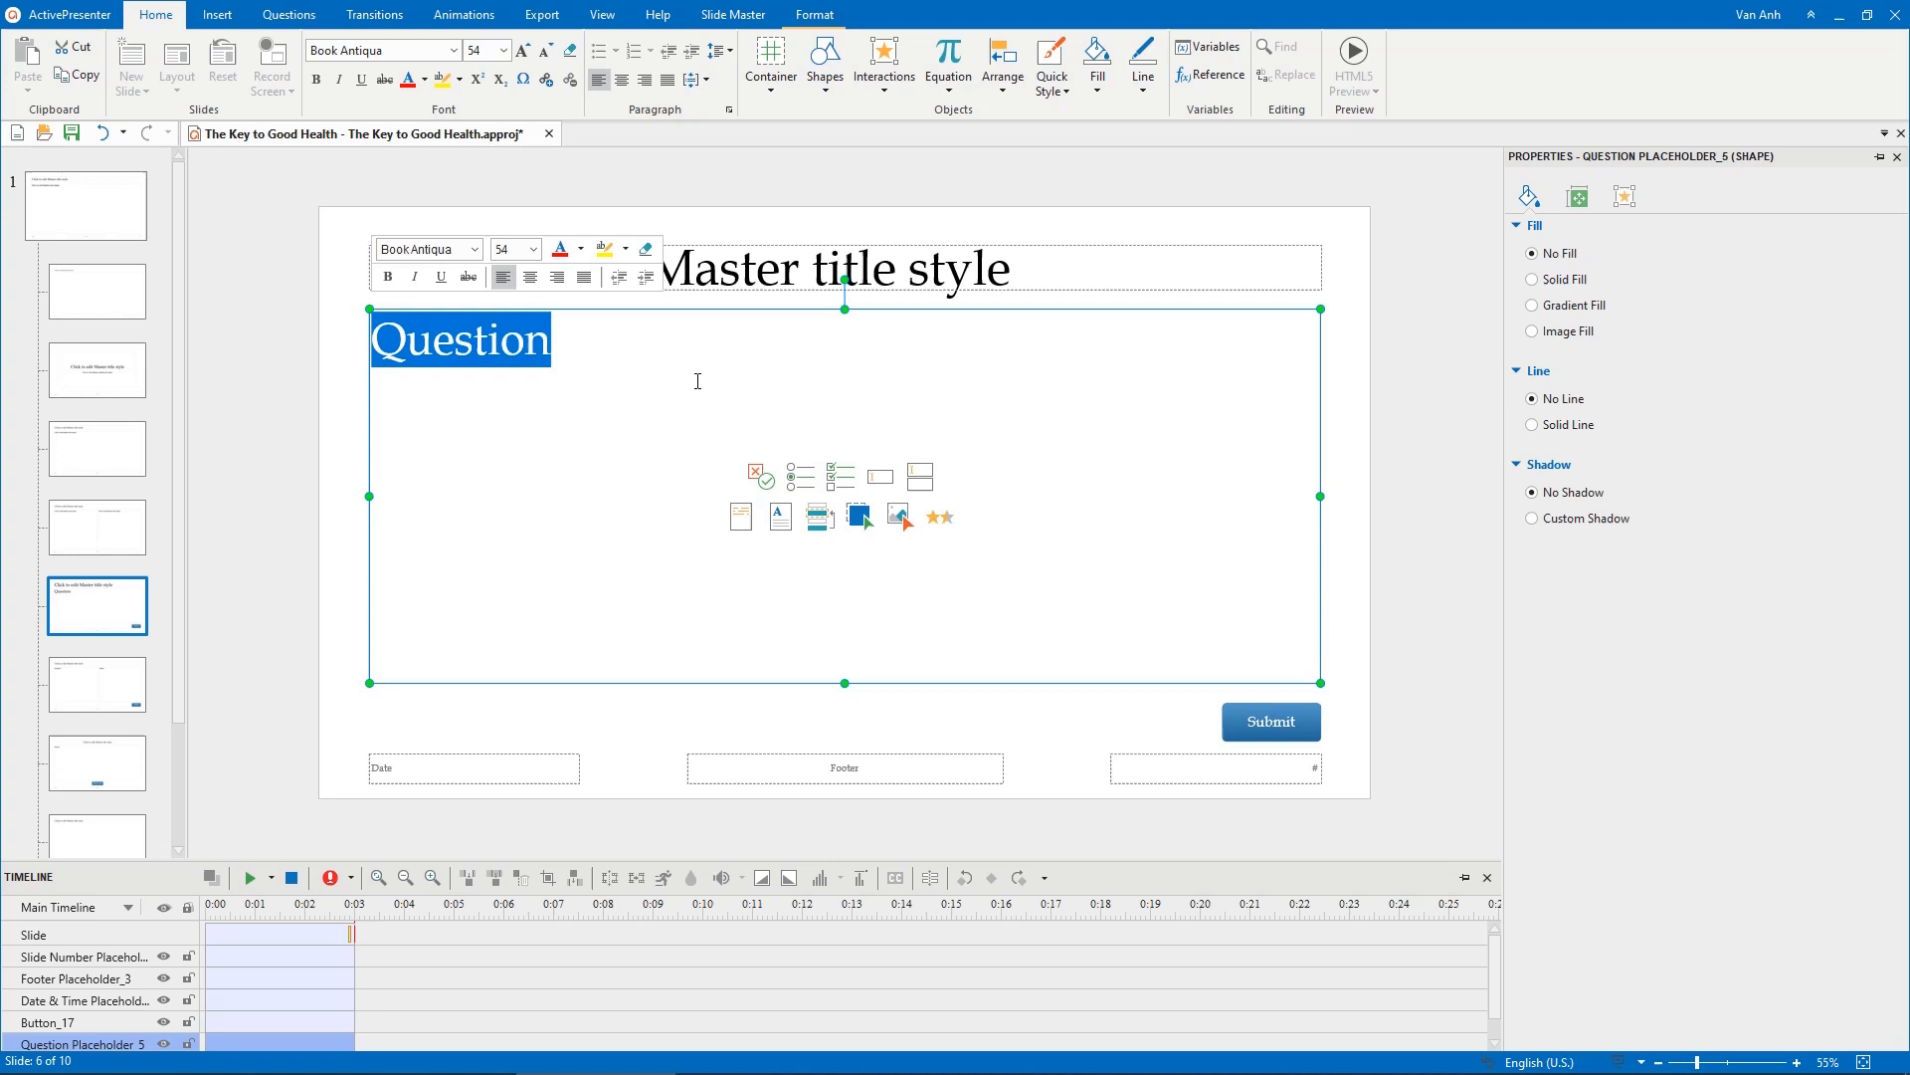
double_click(1274, 721)
type("4")
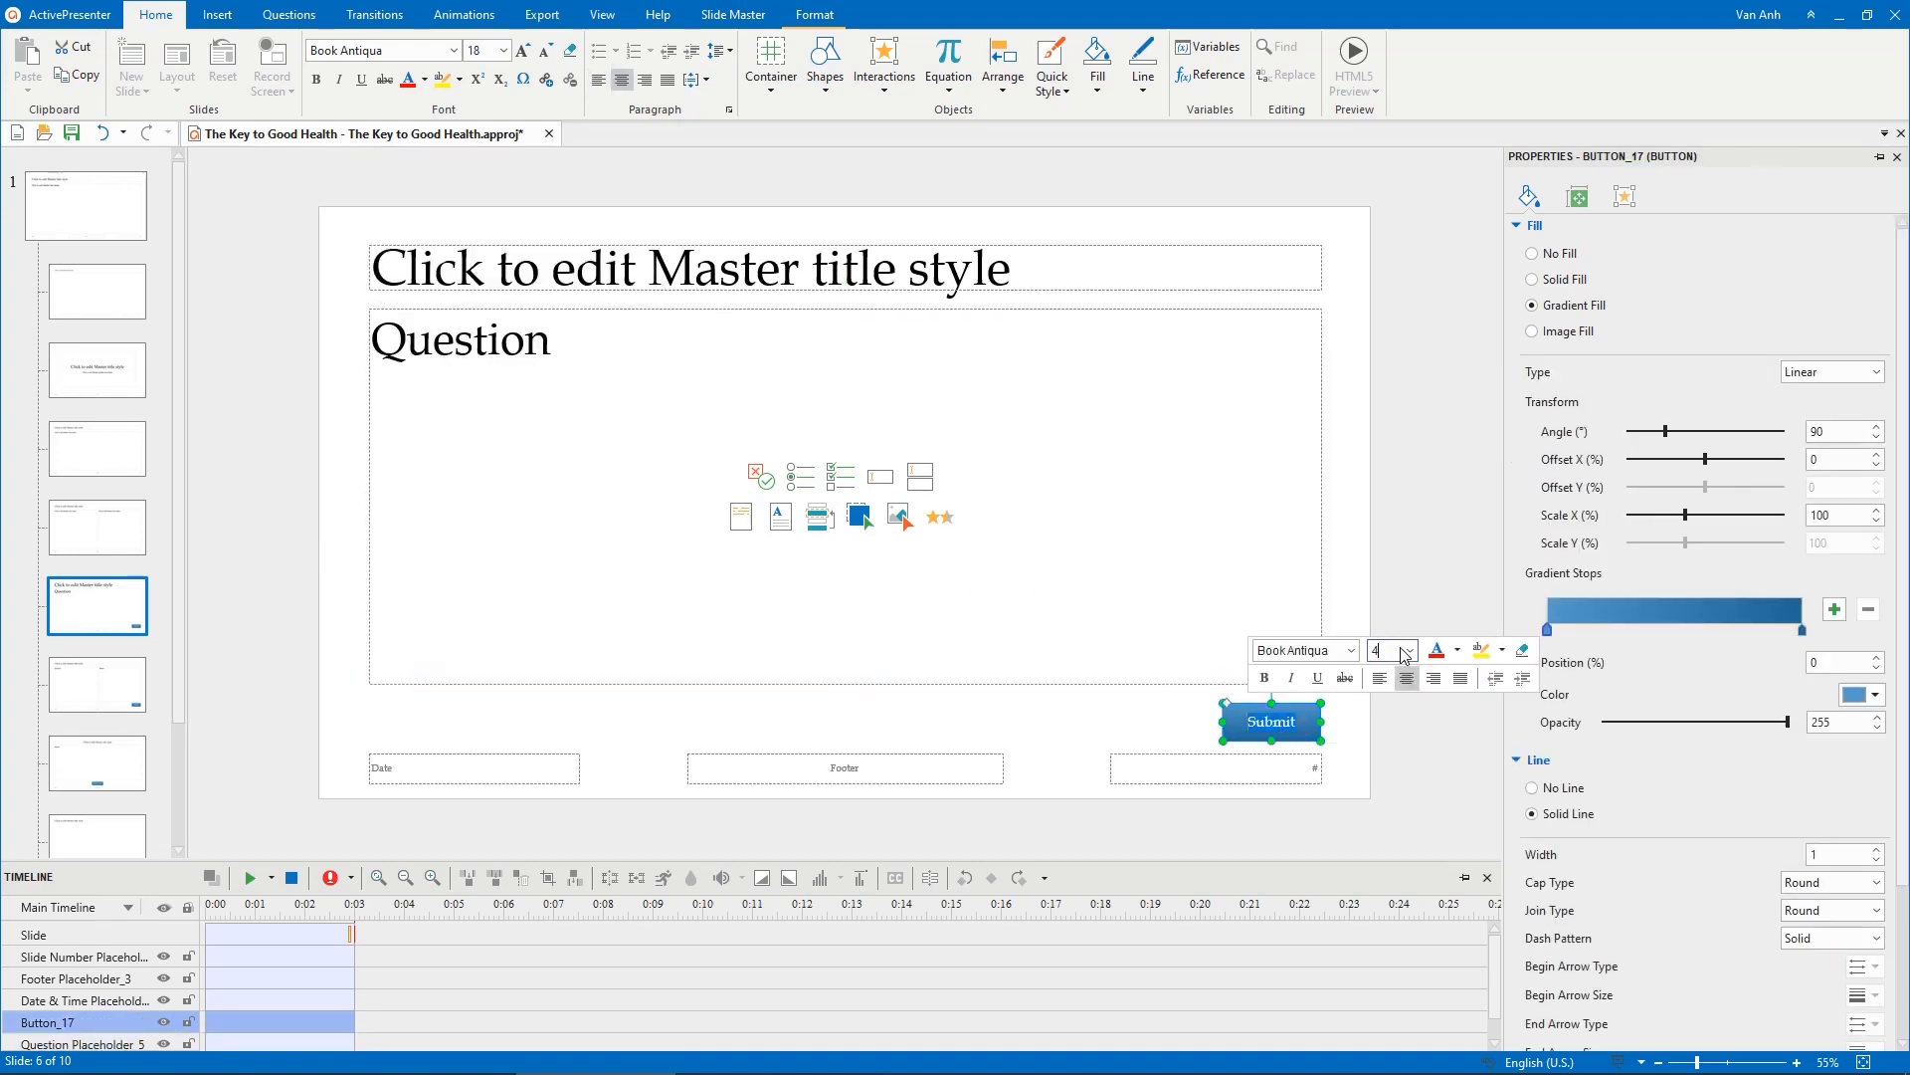
type("0")
key("Return")
Give the Submit button a green rounded Quick Style, centre it horizontally, and close Master View
left_click(815, 15)
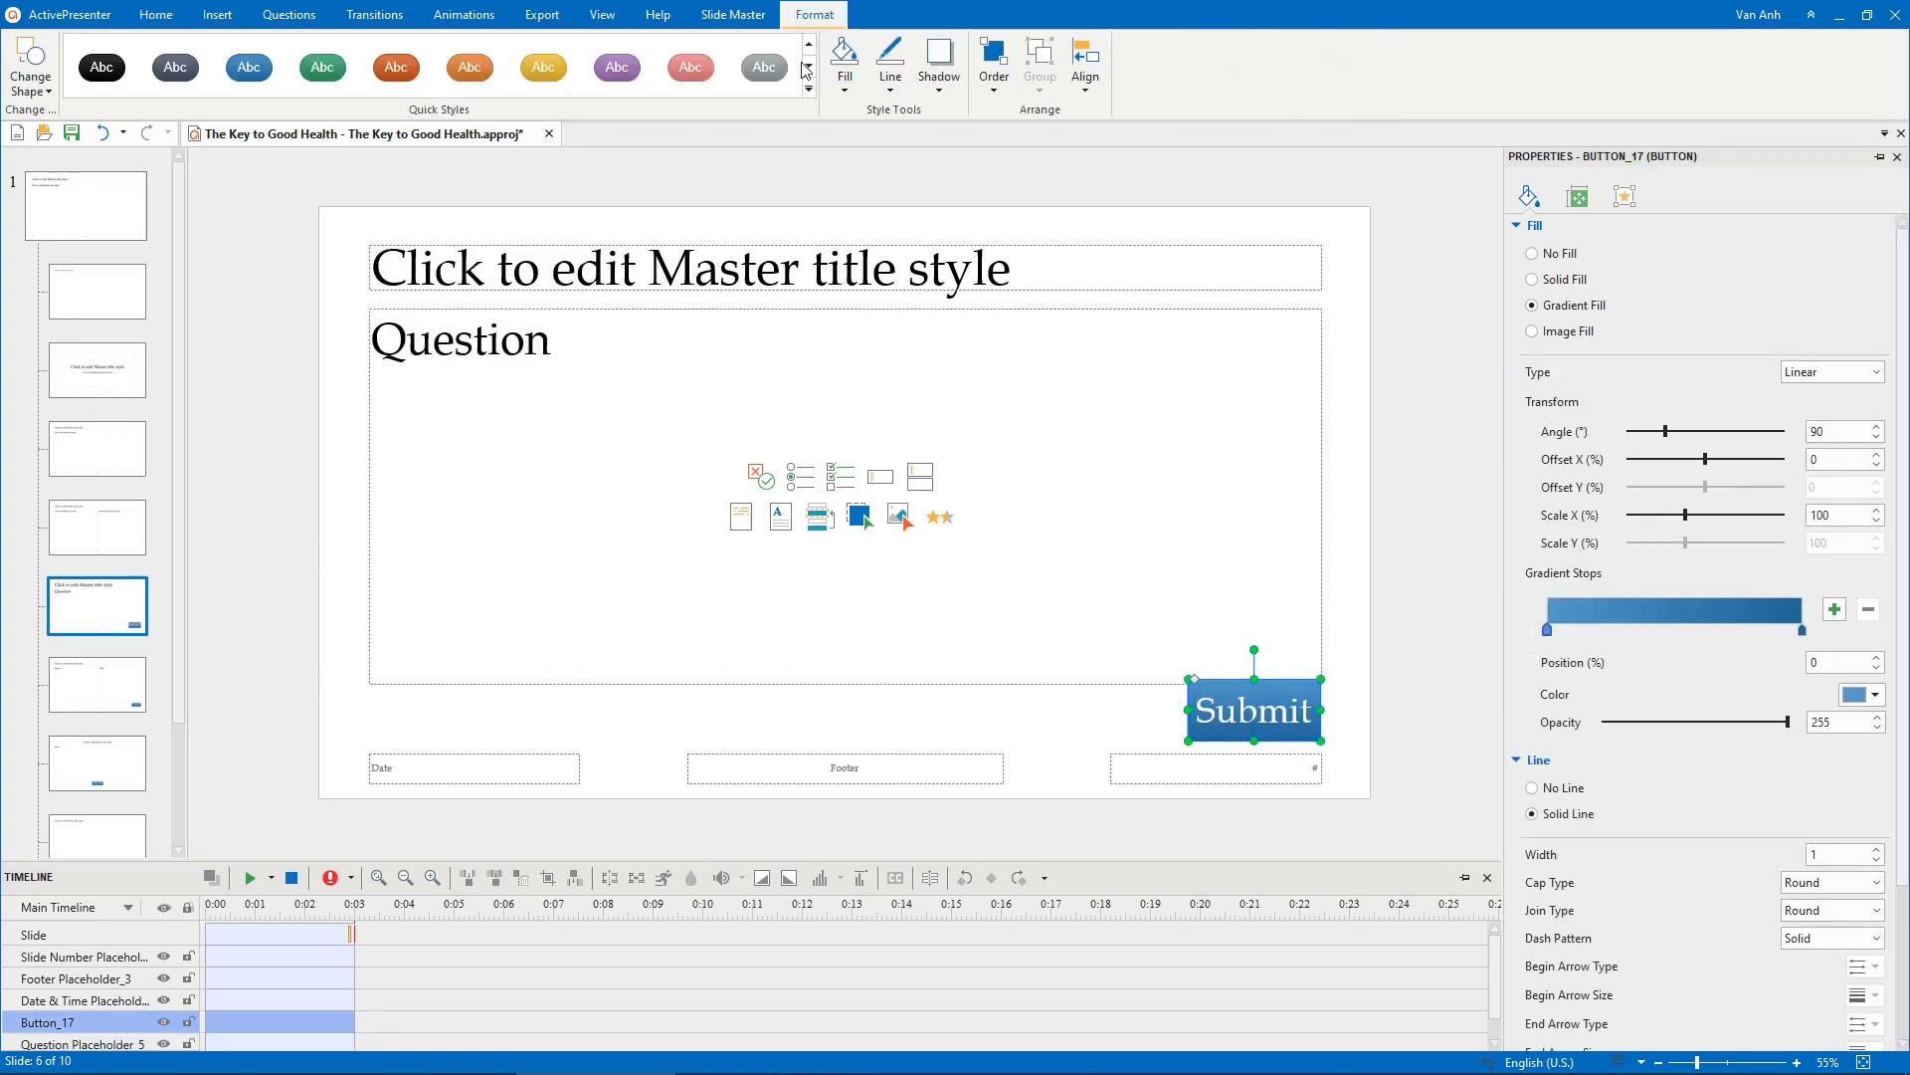
left_click(808, 87)
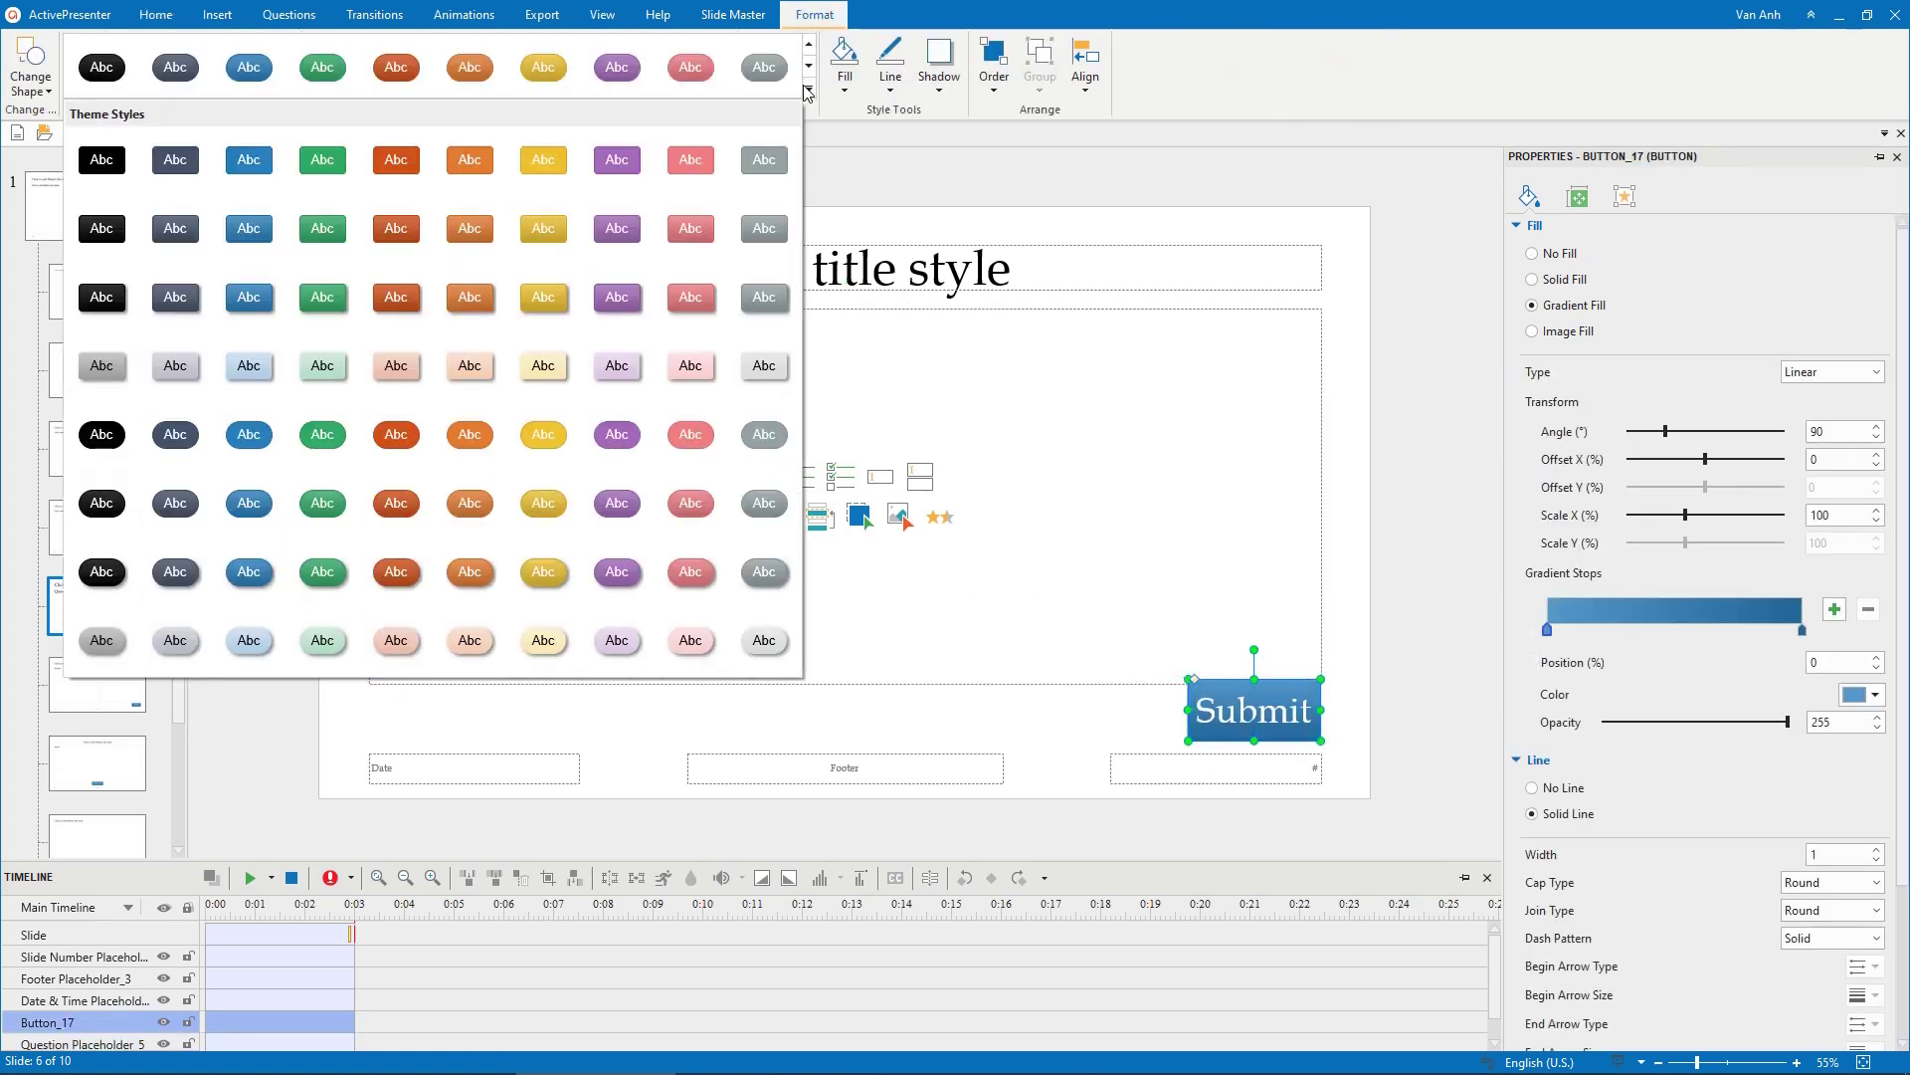
left_click(323, 572)
left_click_drag(1187, 682, 1173, 680)
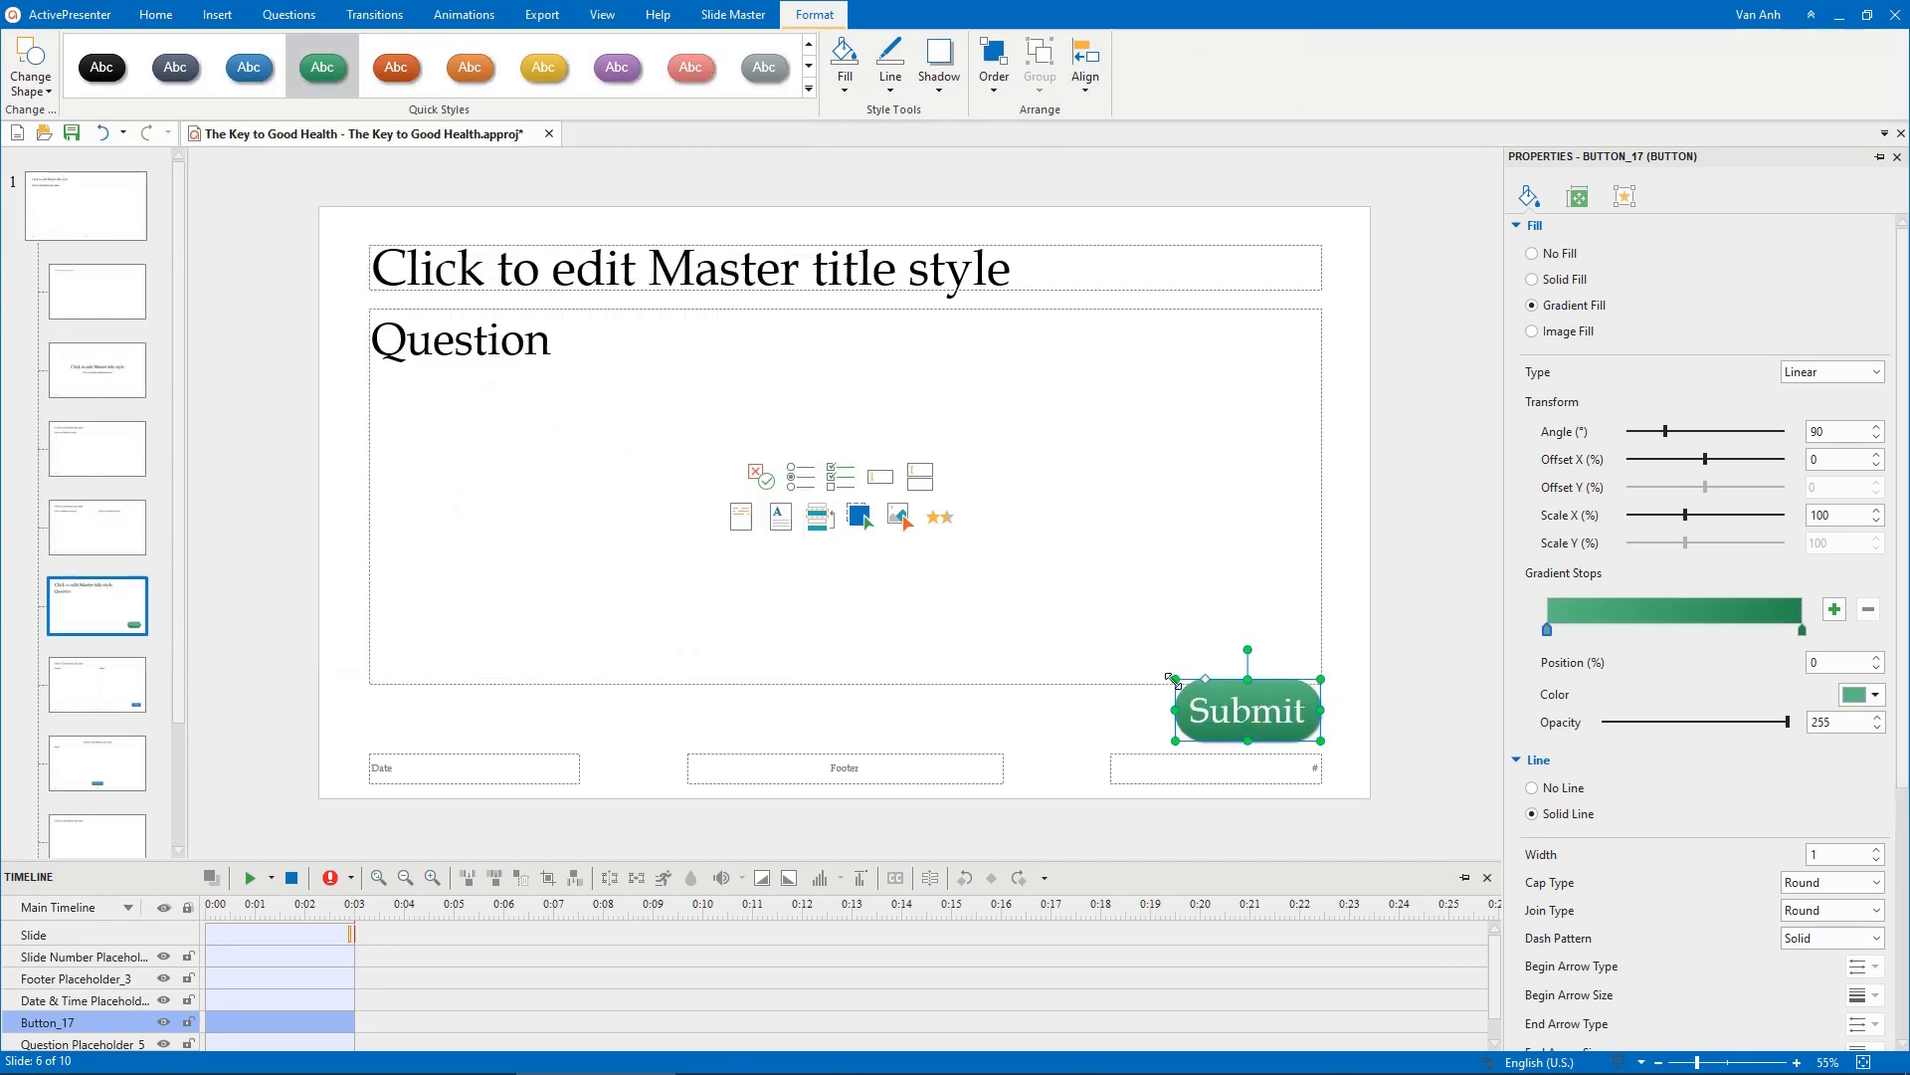
left_click(1086, 82)
left_click(1142, 274)
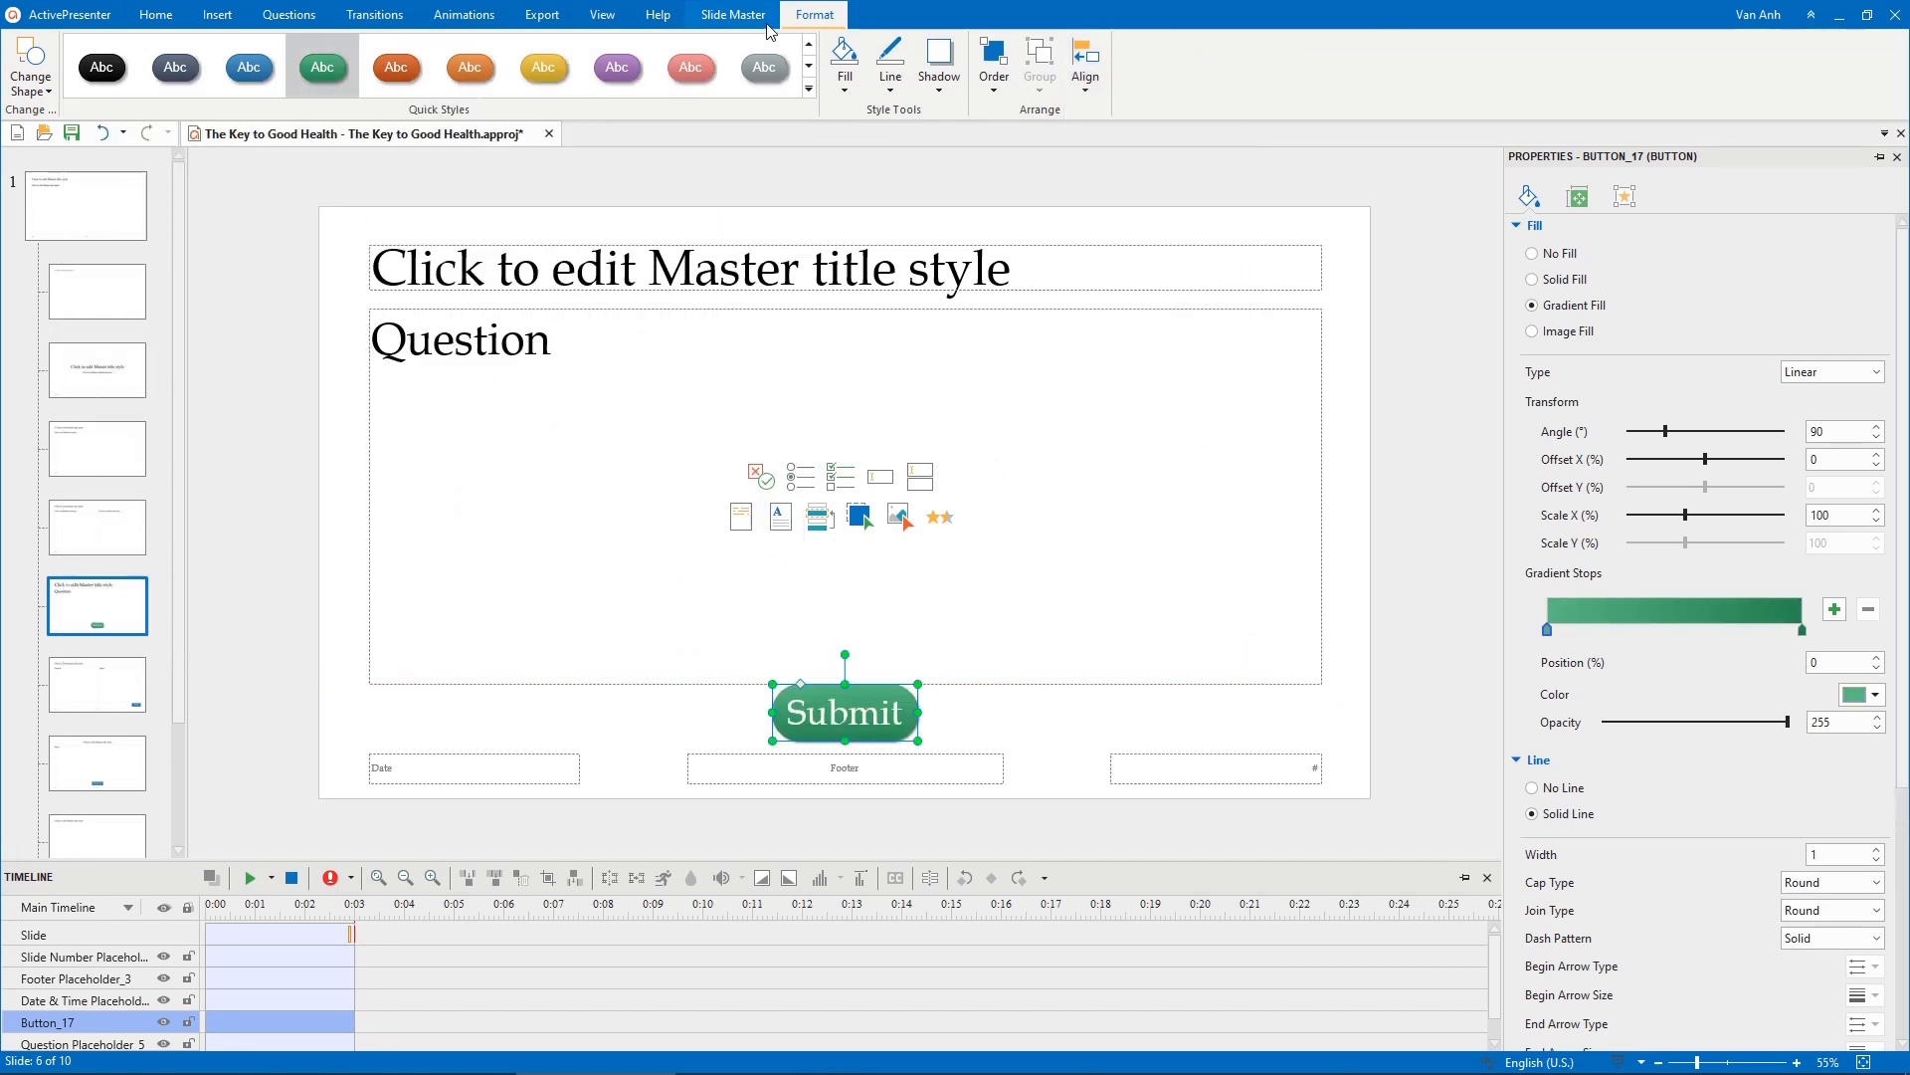
left_click(734, 15)
left_click(804, 68)
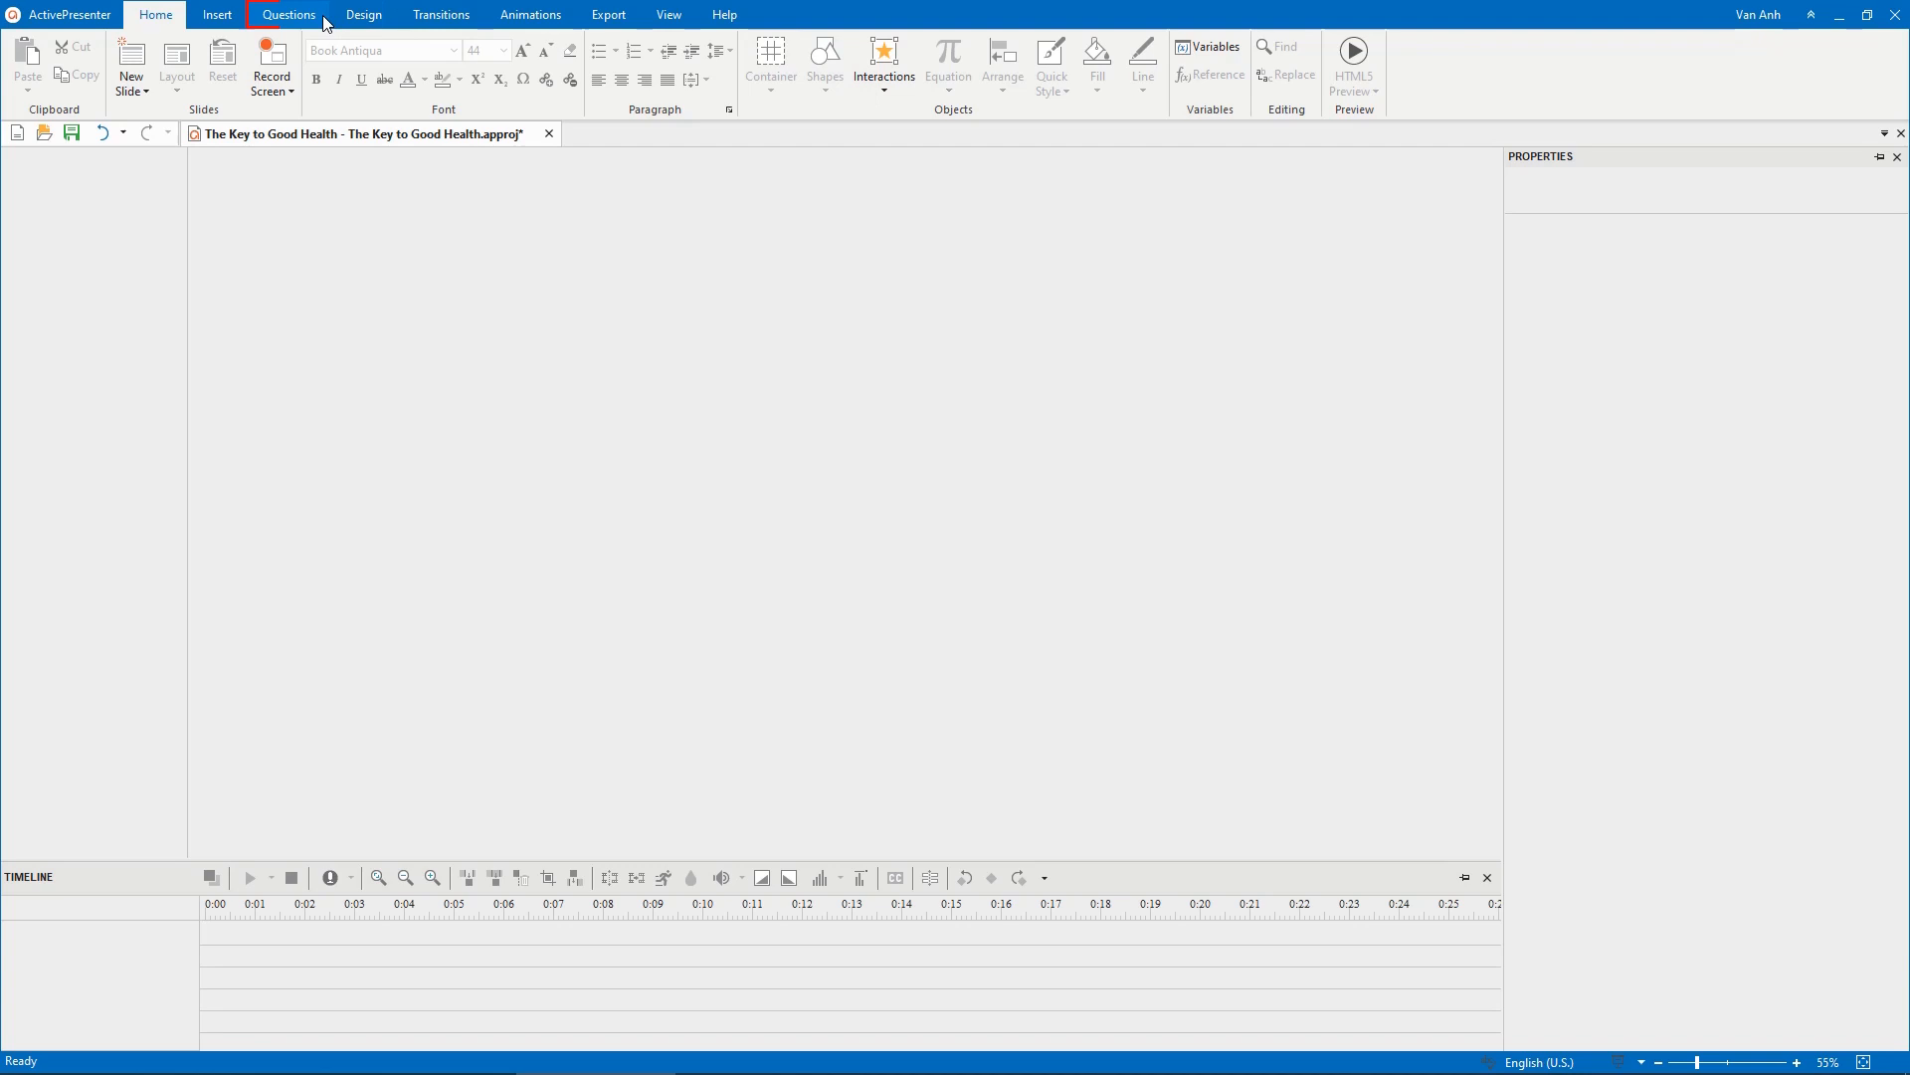
Insert Multiple Response, Fill in Text Entry and True/False question slides, then return to the first
left_click(324, 22)
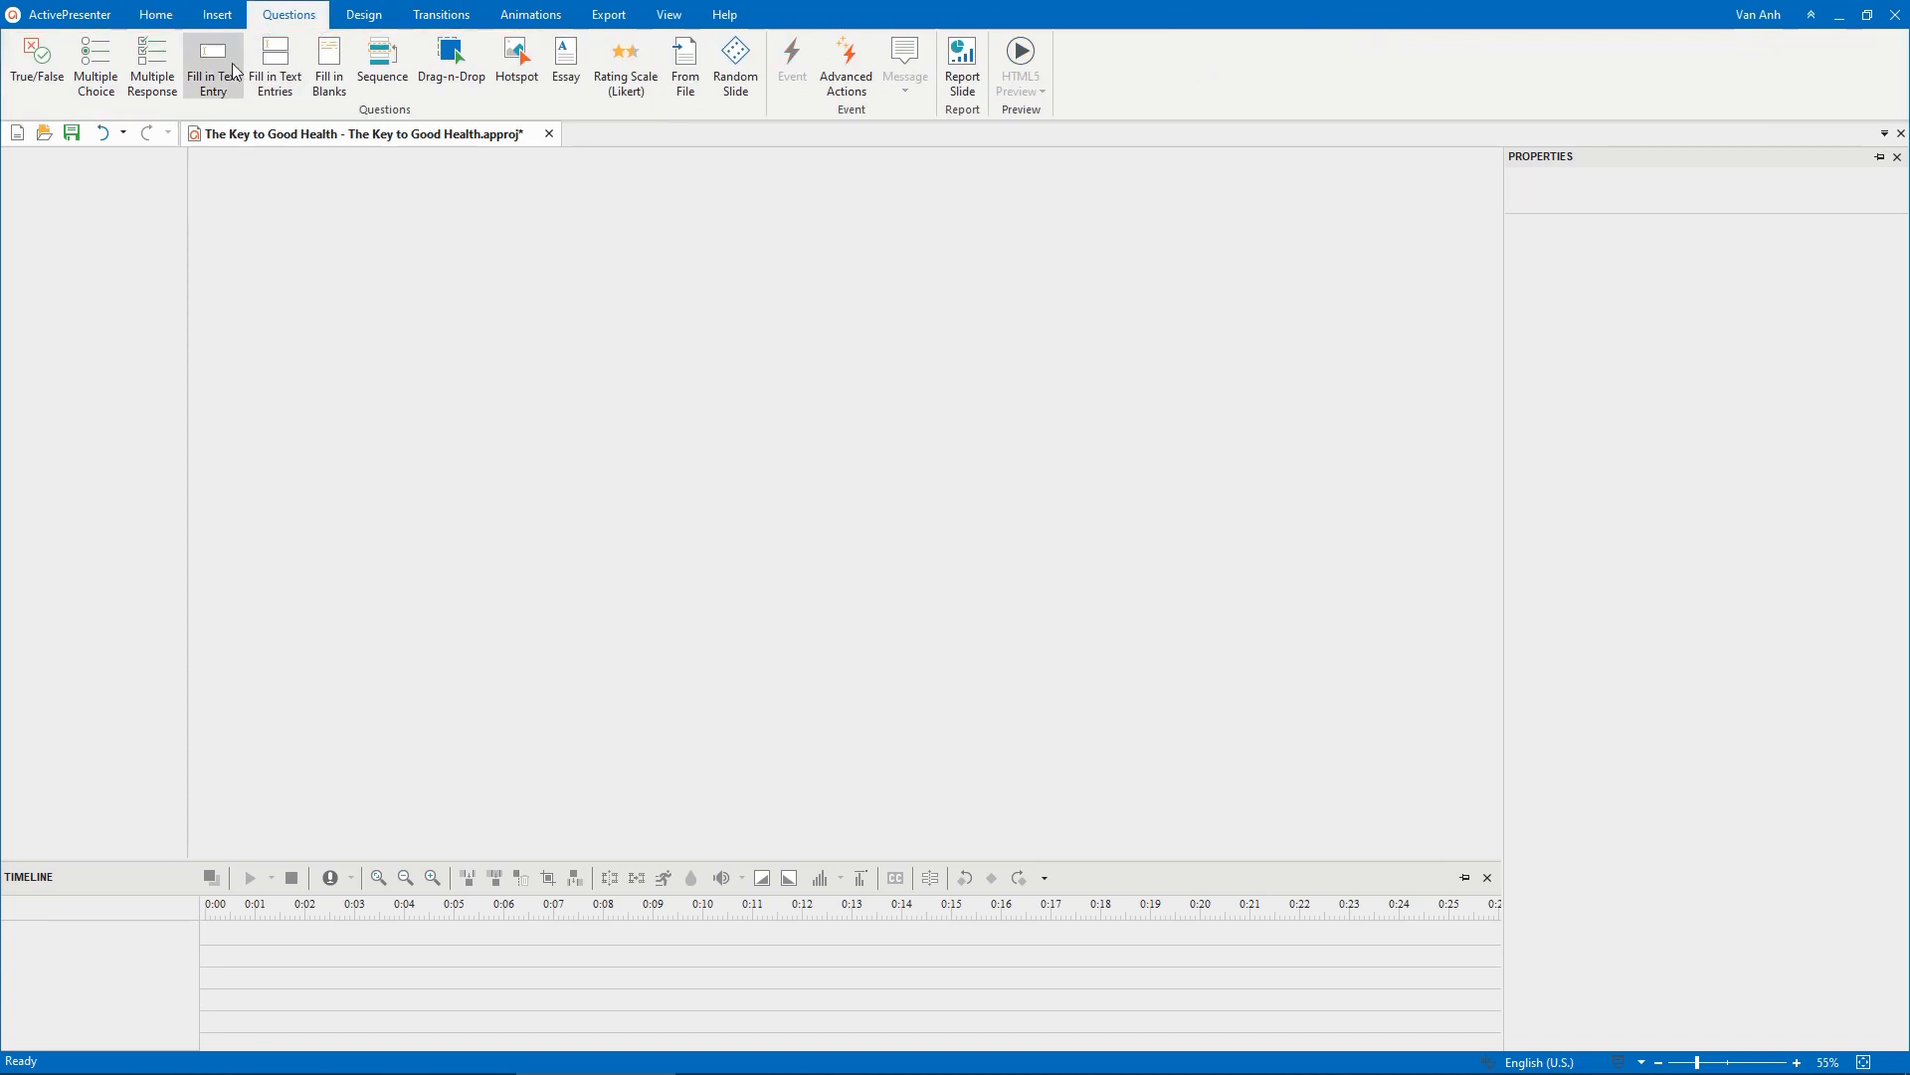
left_click(152, 75)
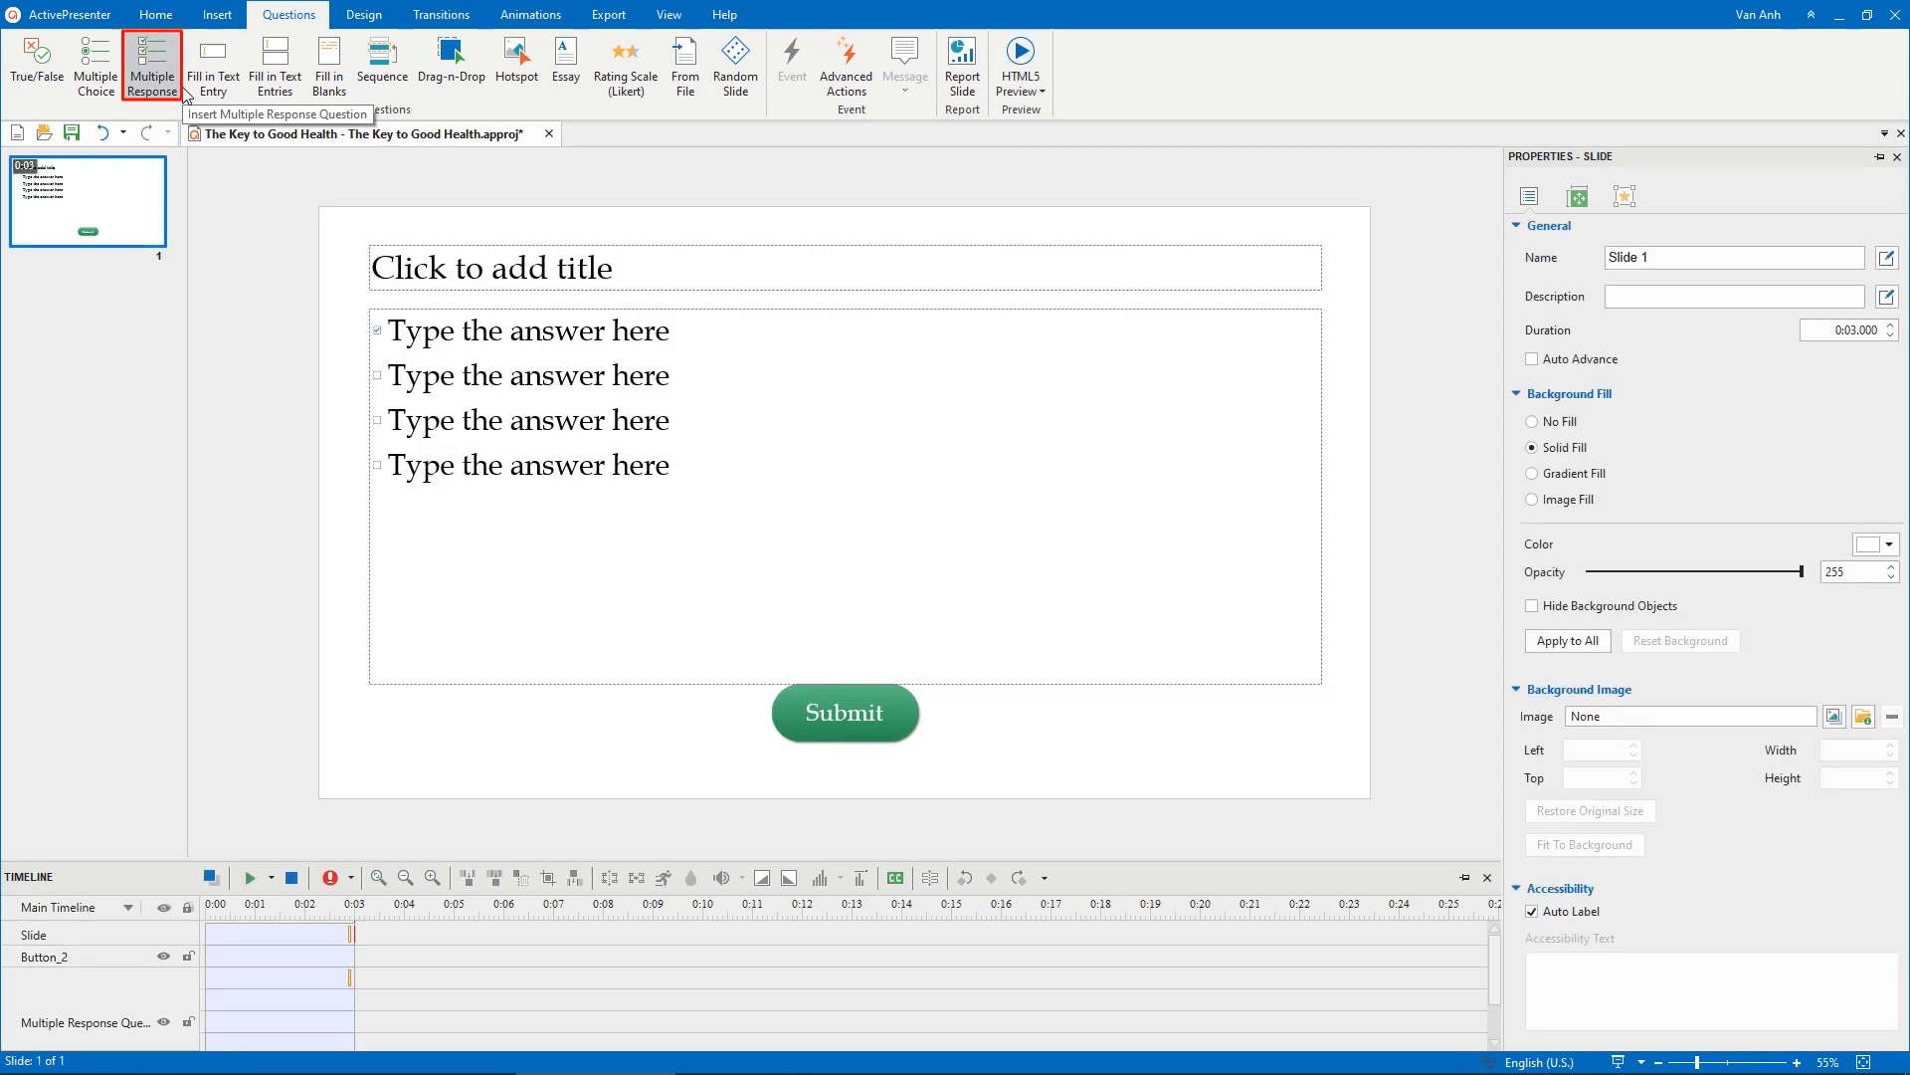
left_click(212, 66)
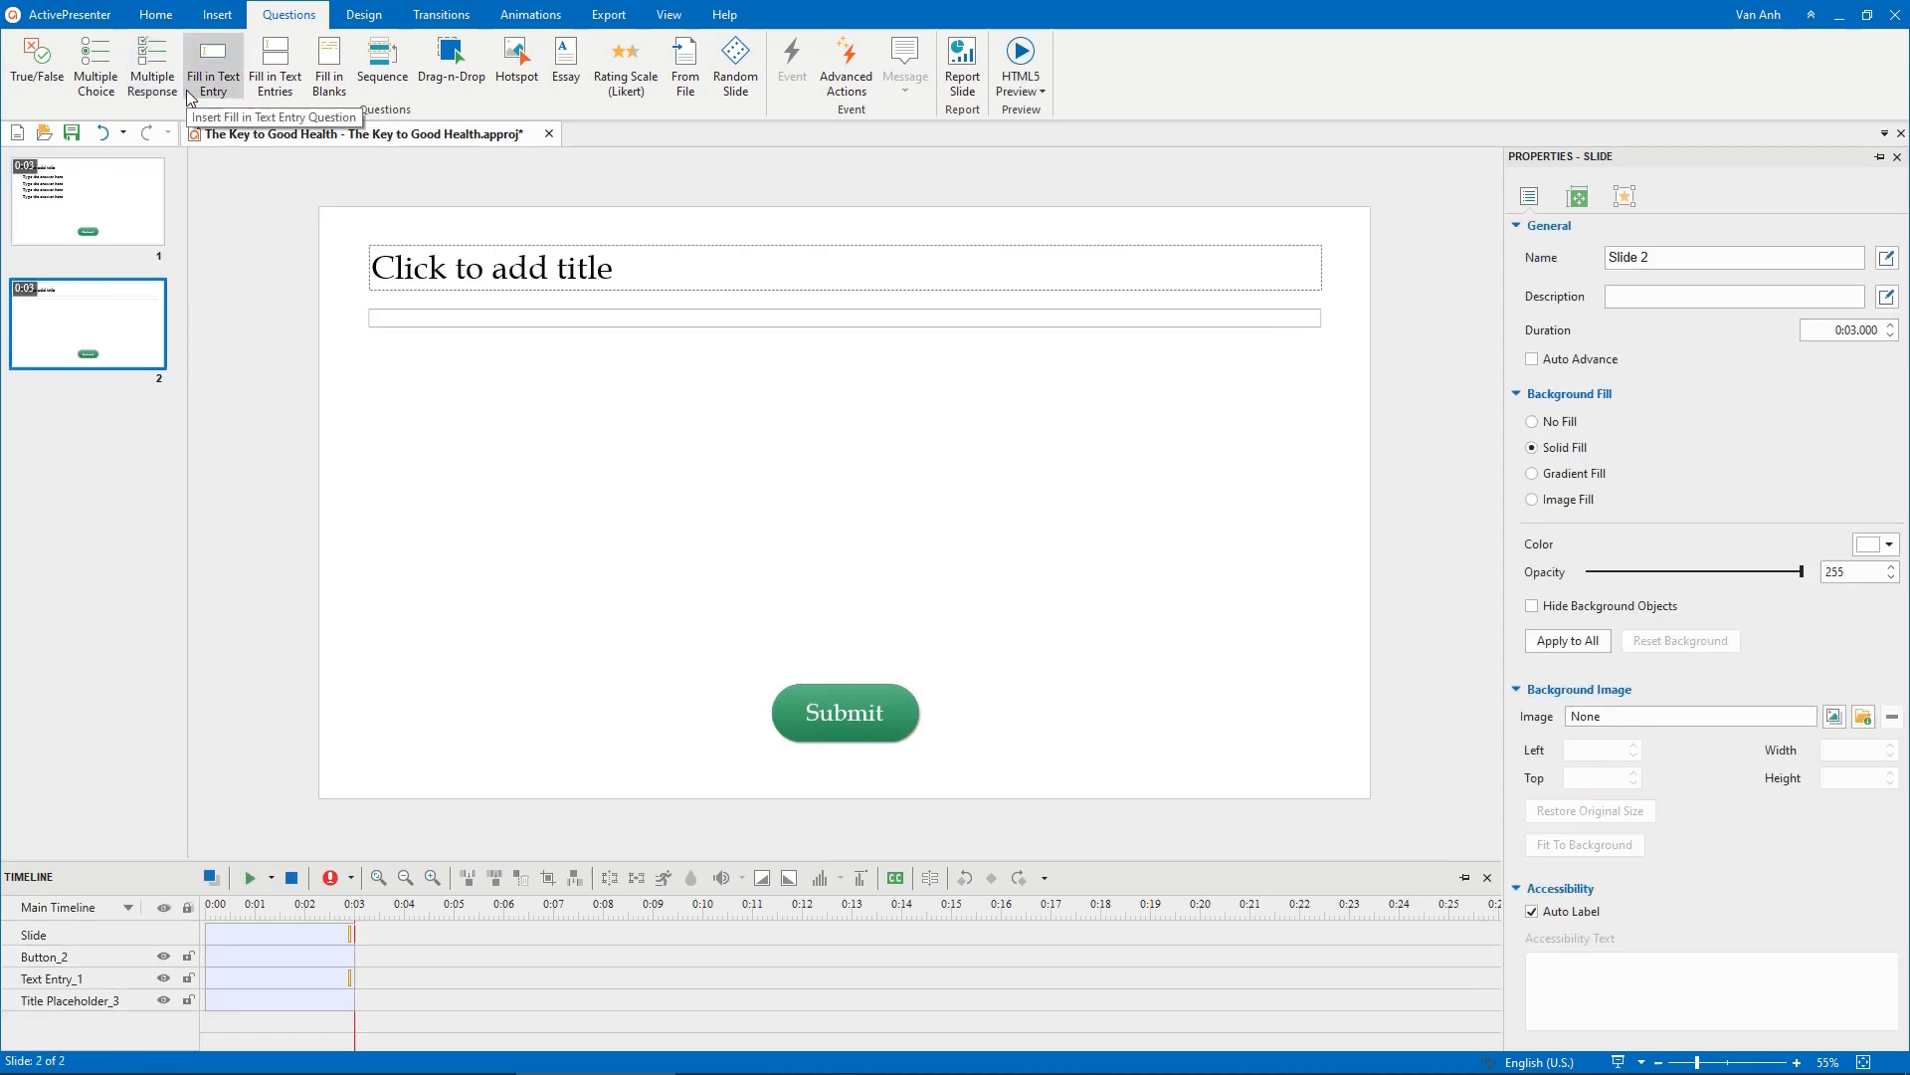
left_click(37, 67)
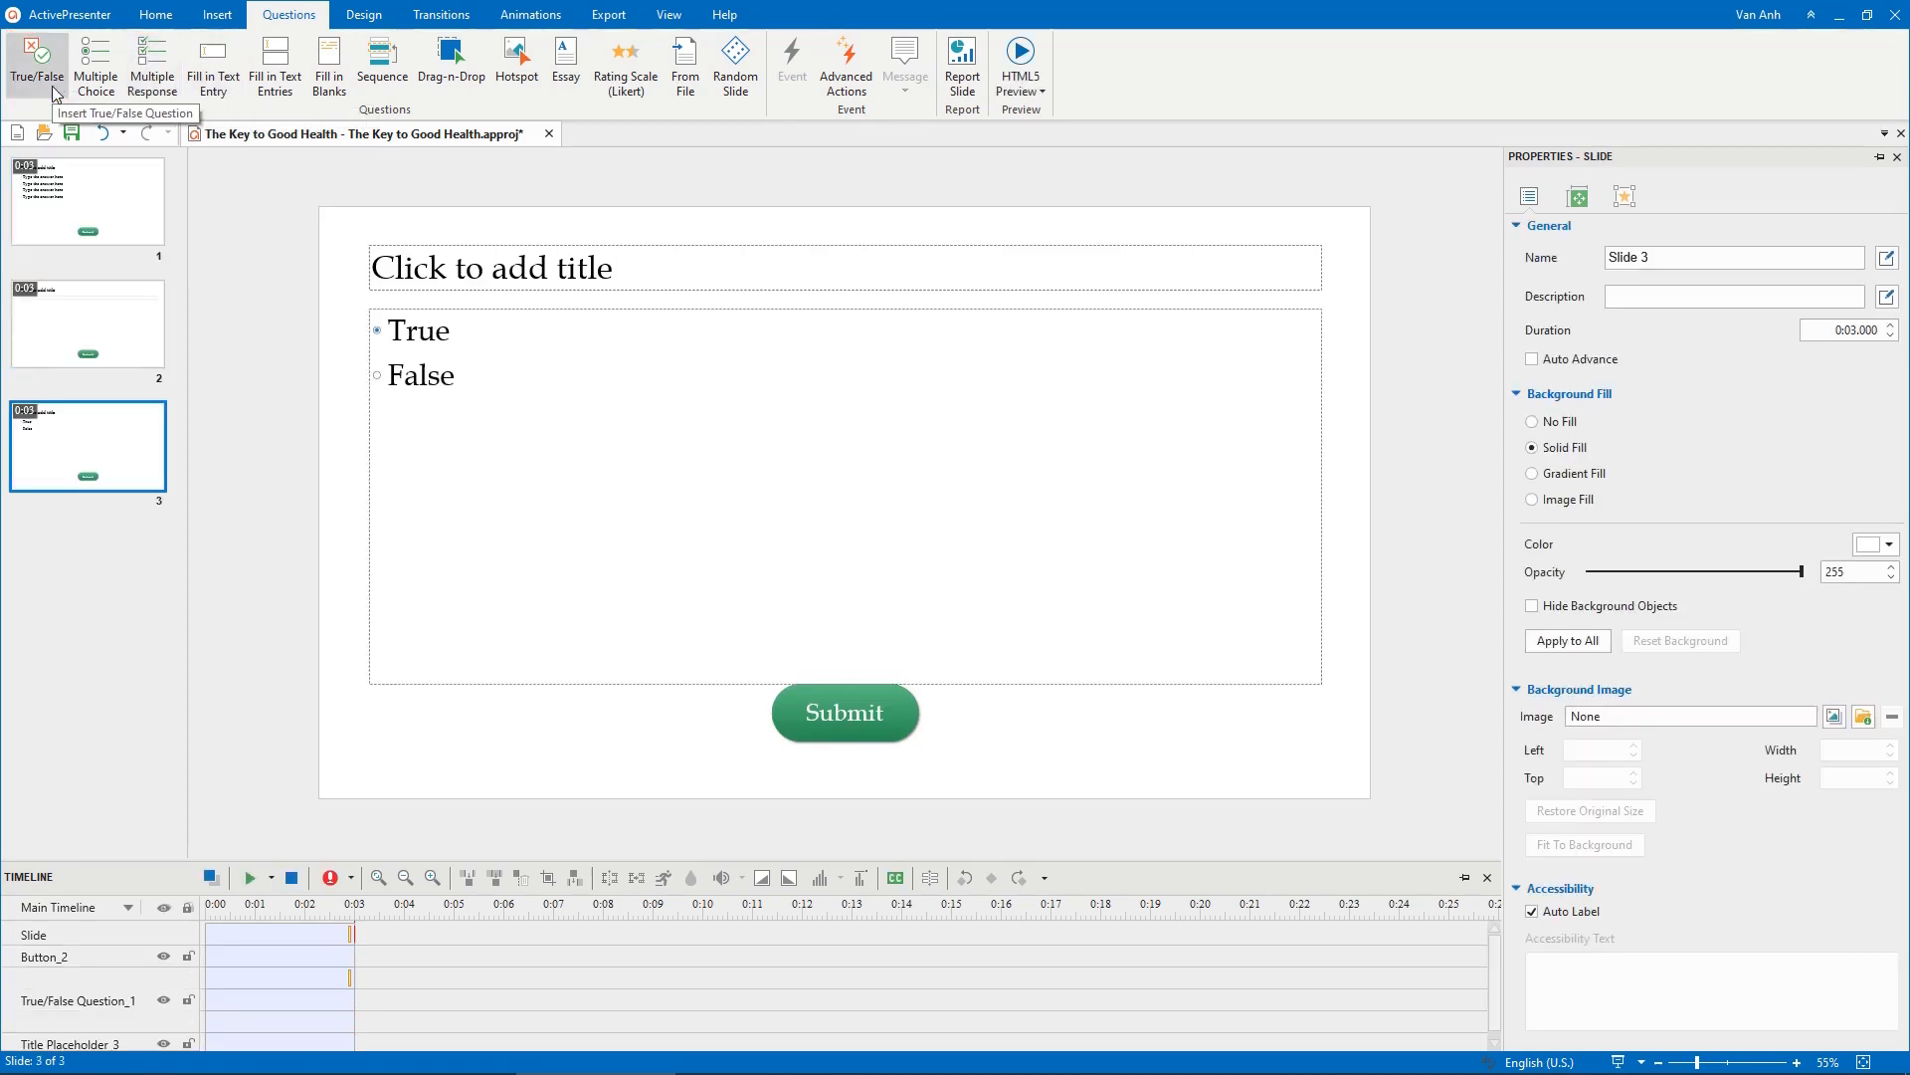
left_click(88, 202)
Type the question title, break it onto two lines and centre it
left_click(1234, 272)
type("Select the factors that contr")
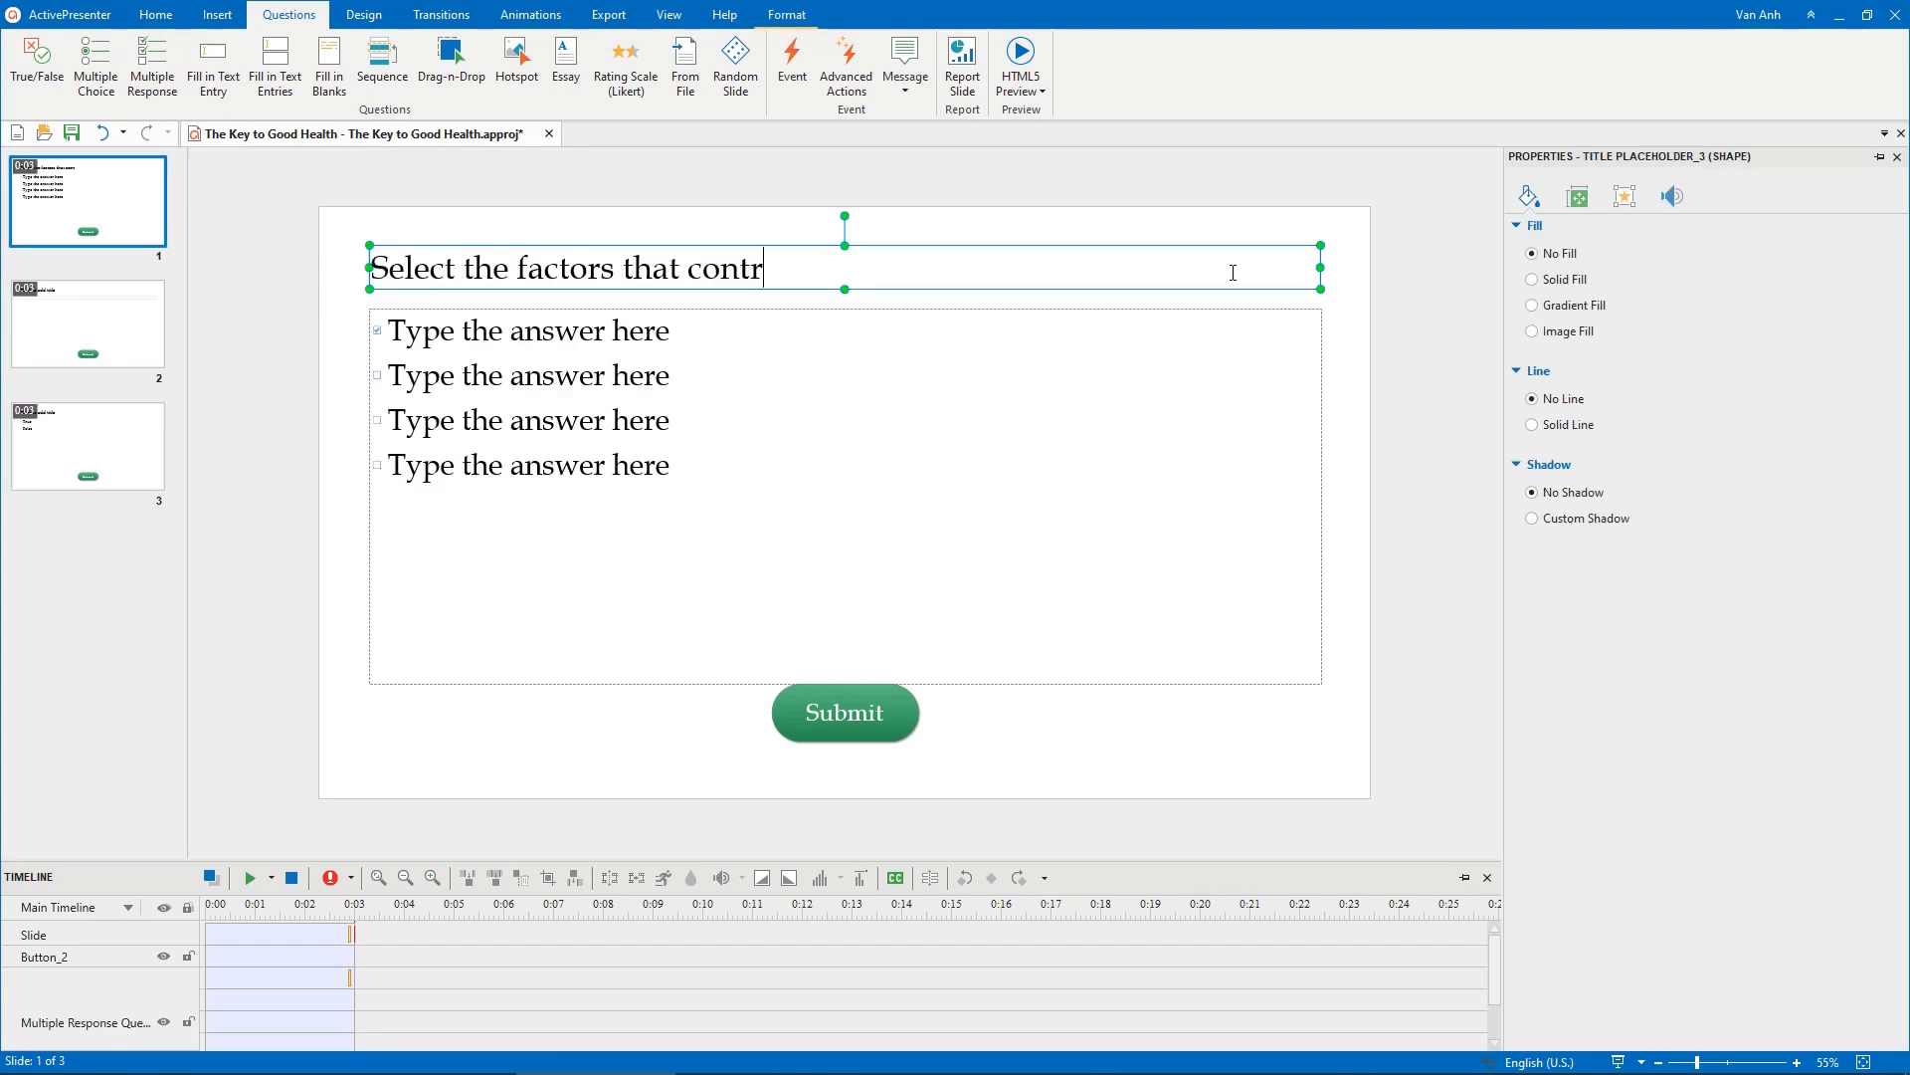
type("ibute to good health mentioned in the video:")
left_click(623, 248)
key("Return")
key("ctrl+a")
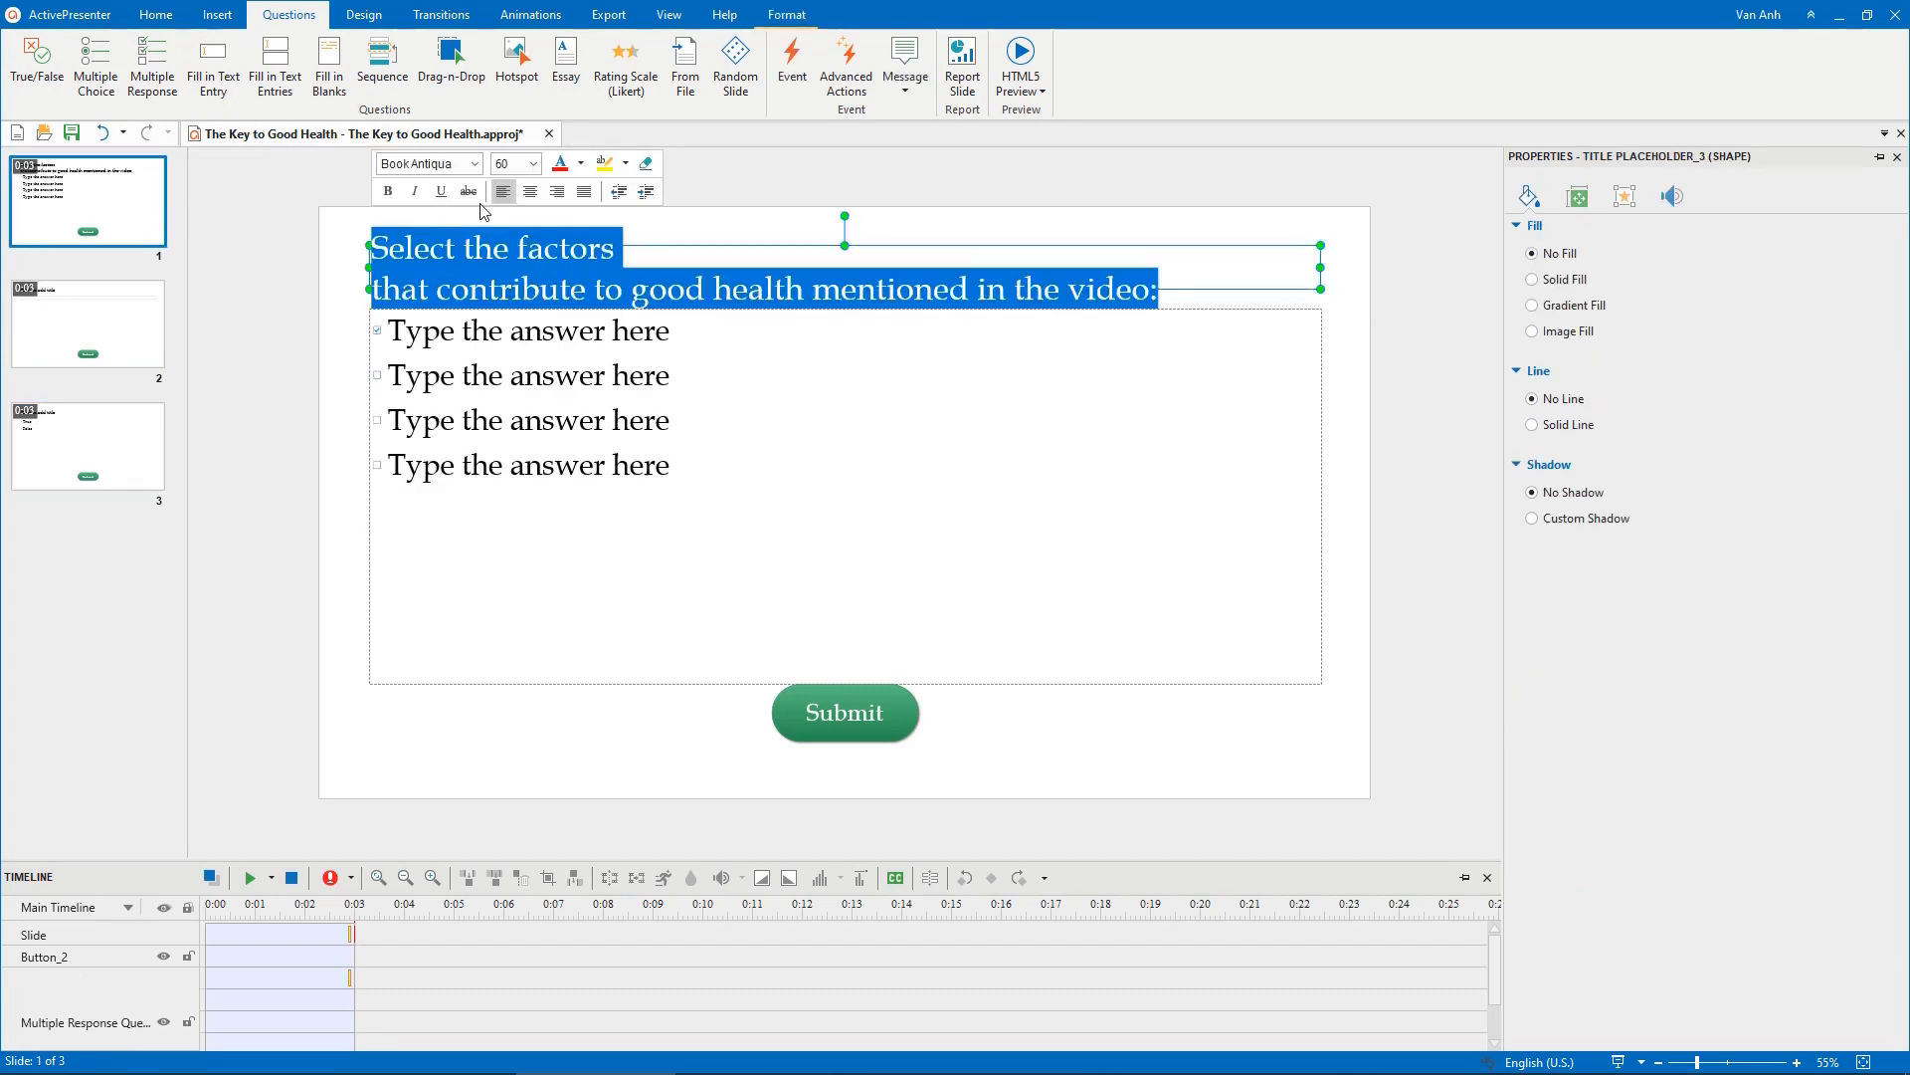
left_click(581, 307)
left_click(835, 179)
Add answer options up to eight and enter the health-factor texts for each answer
left_click(351, 321)
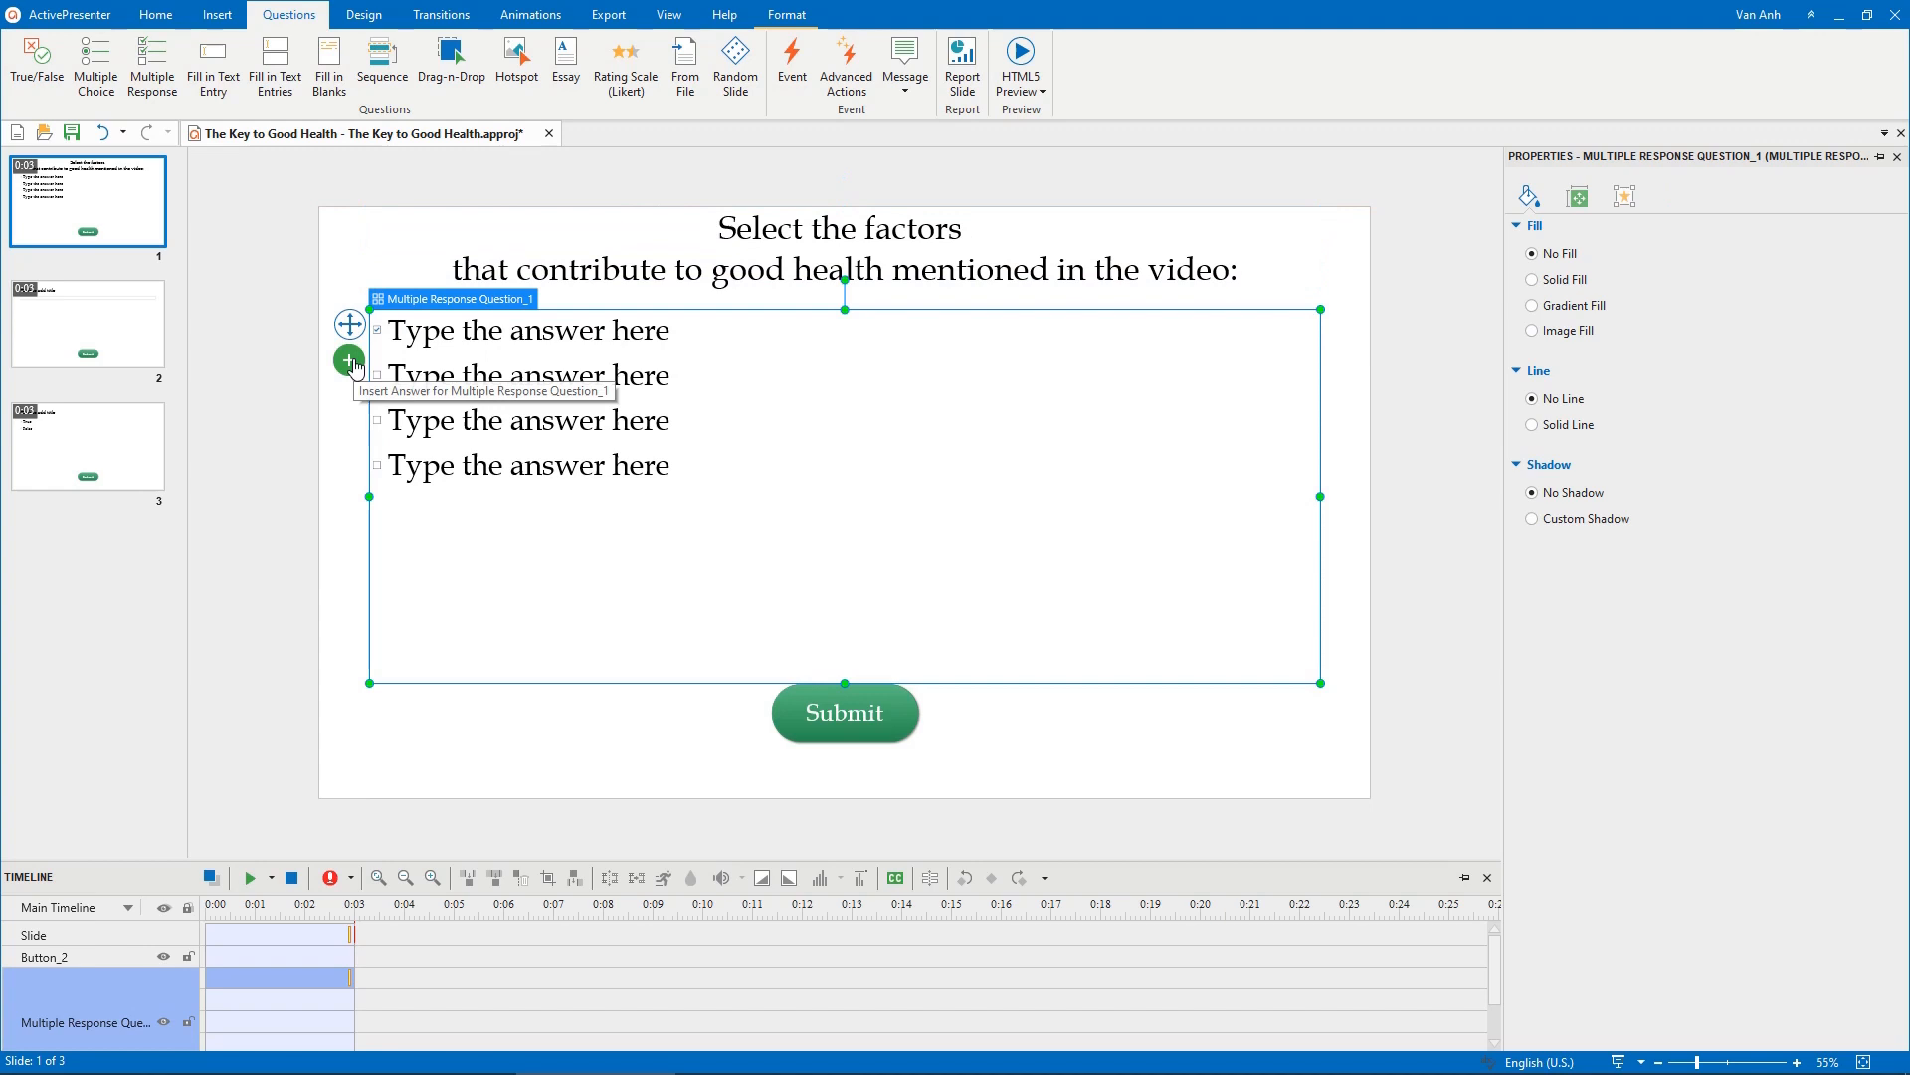
left_click(347, 359)
left_click(347, 359)
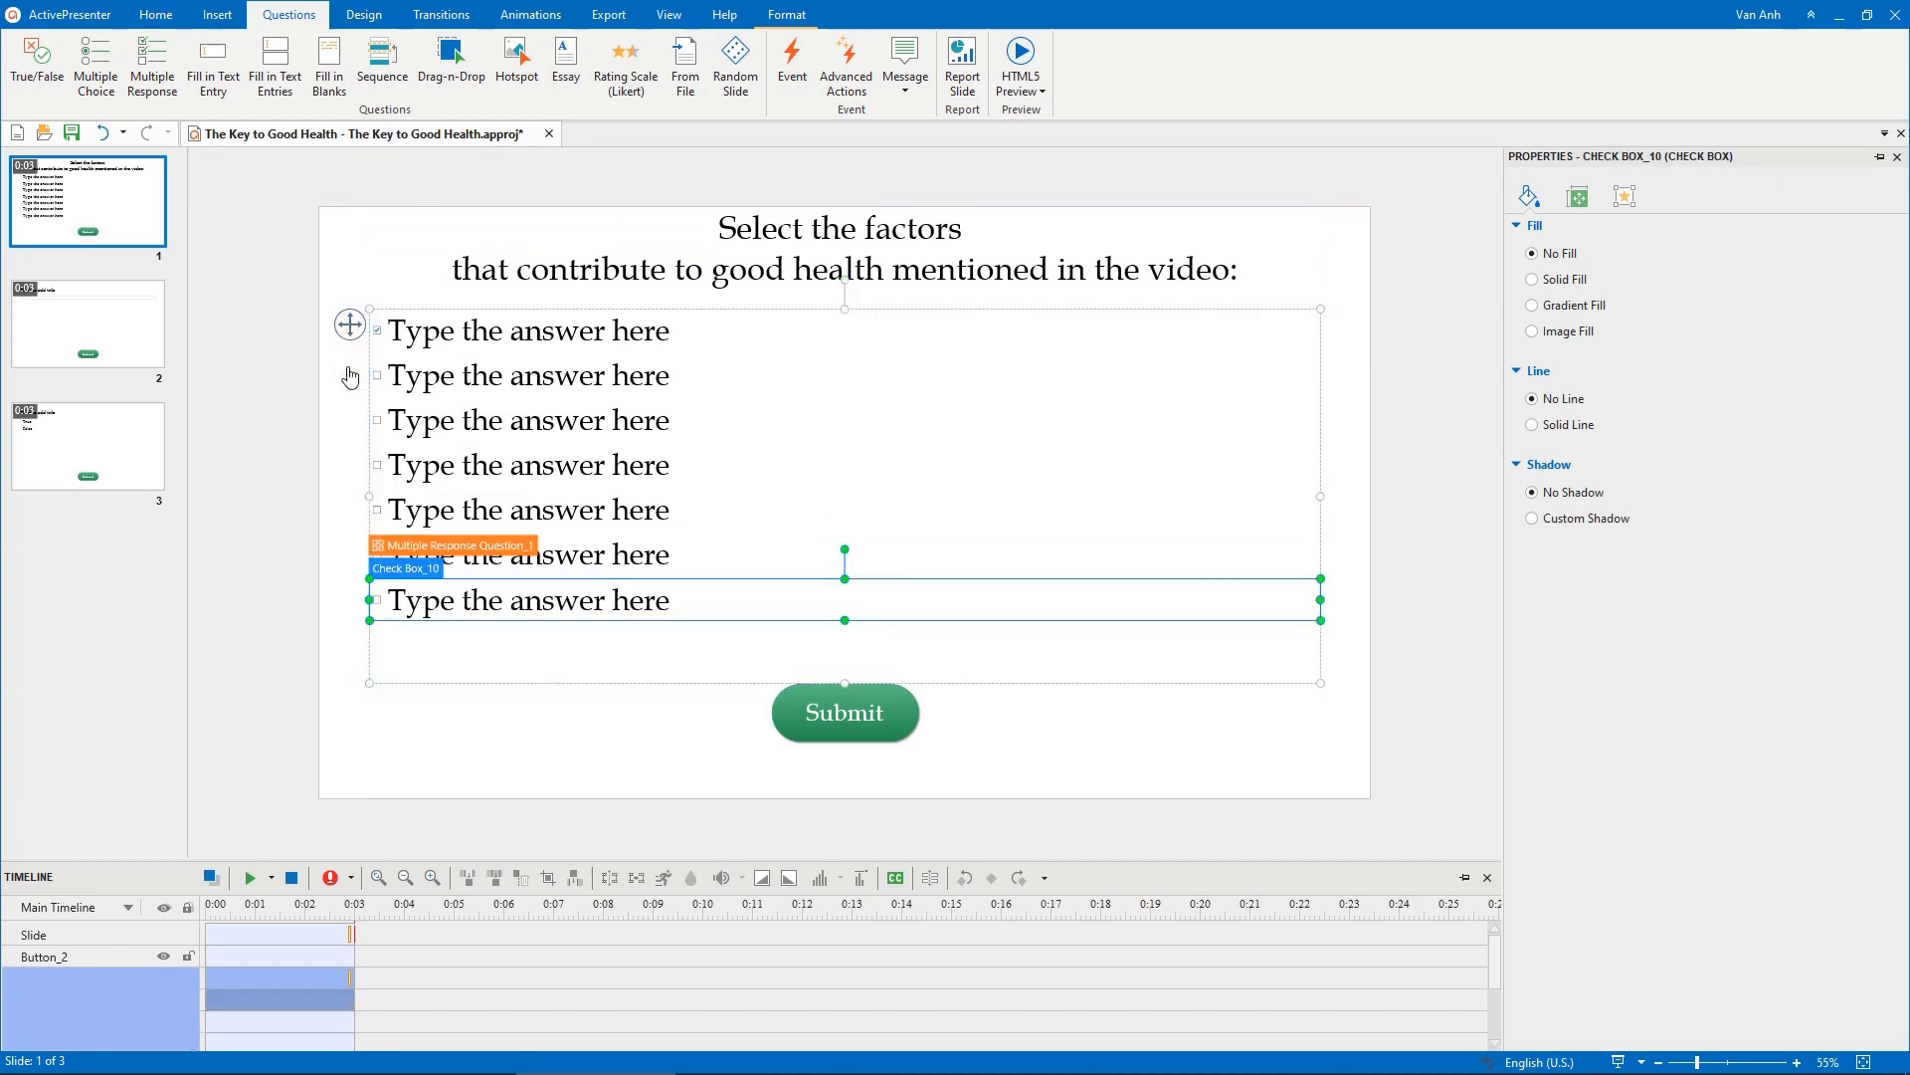
left_click(348, 361)
left_click(1070, 331)
type("Restful sleep")
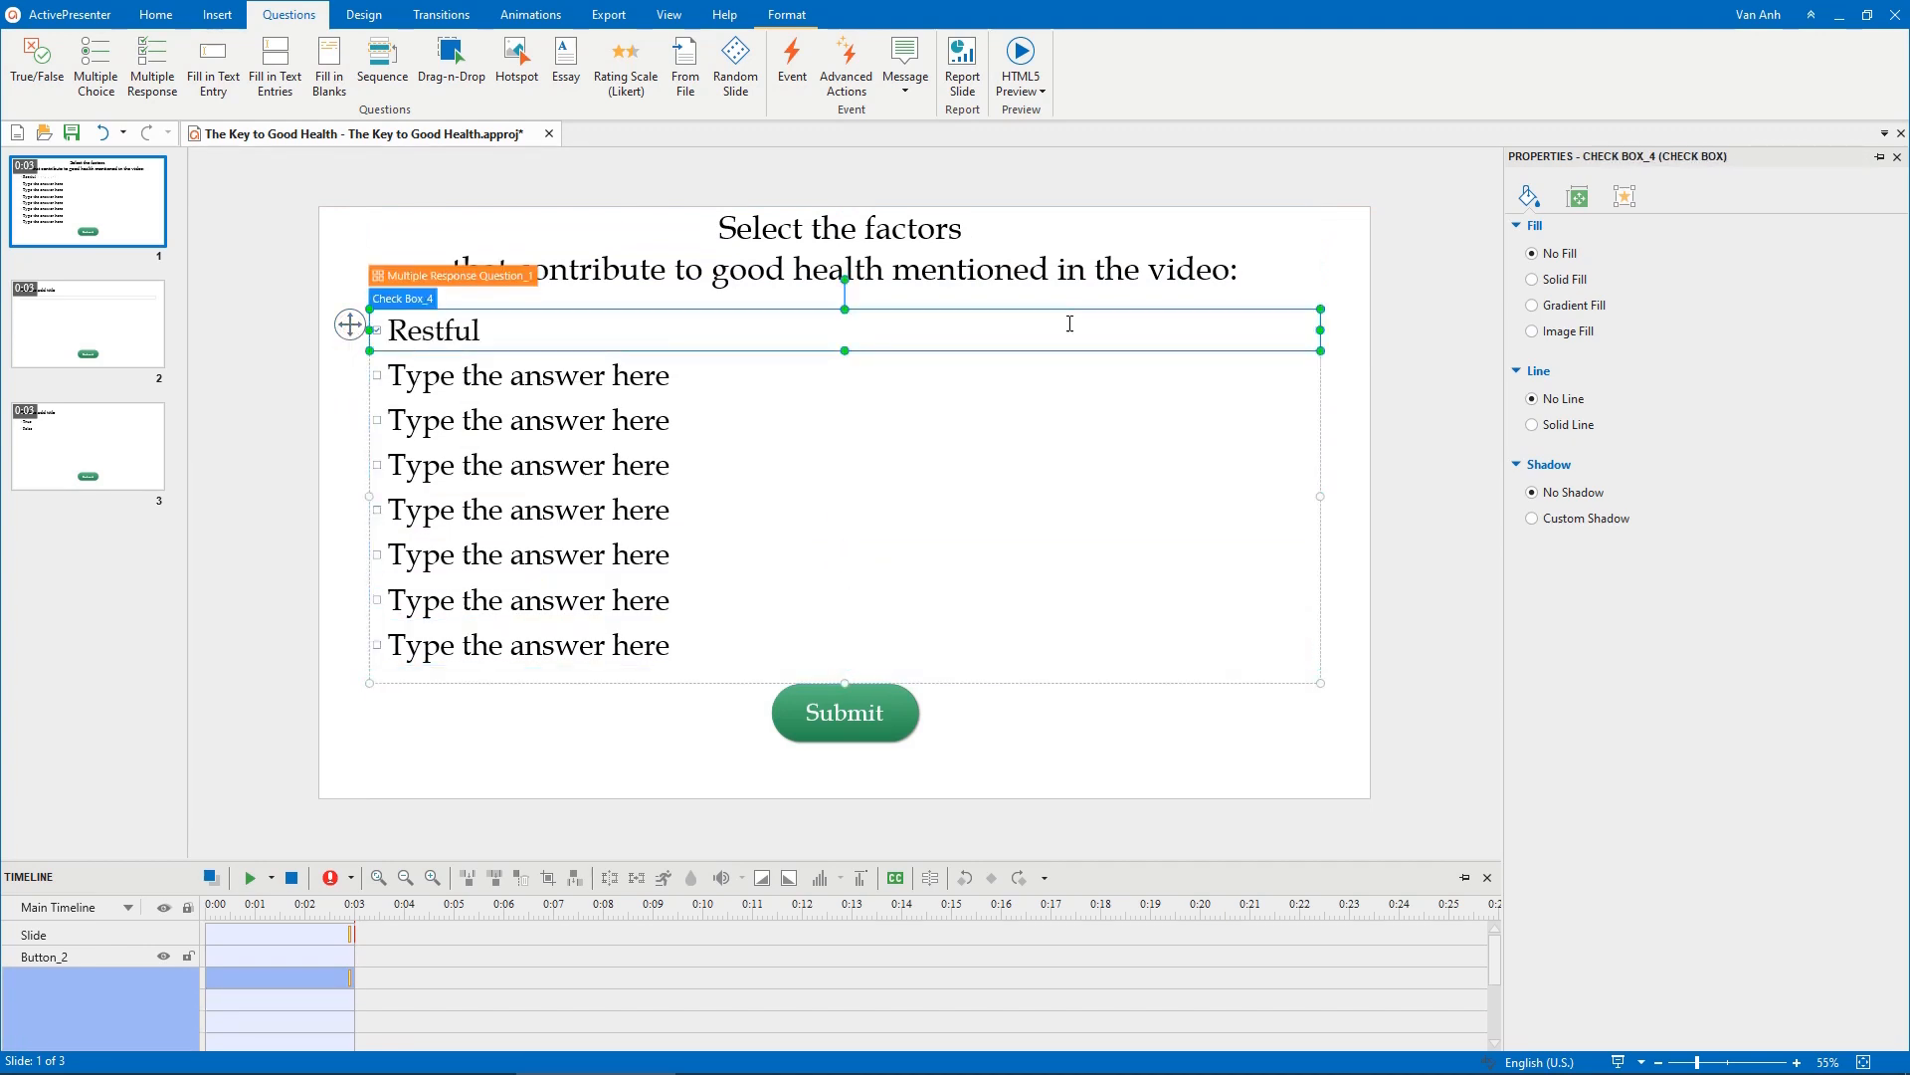
left_click(1068, 375)
type("Work-life balance")
left_click(1068, 414)
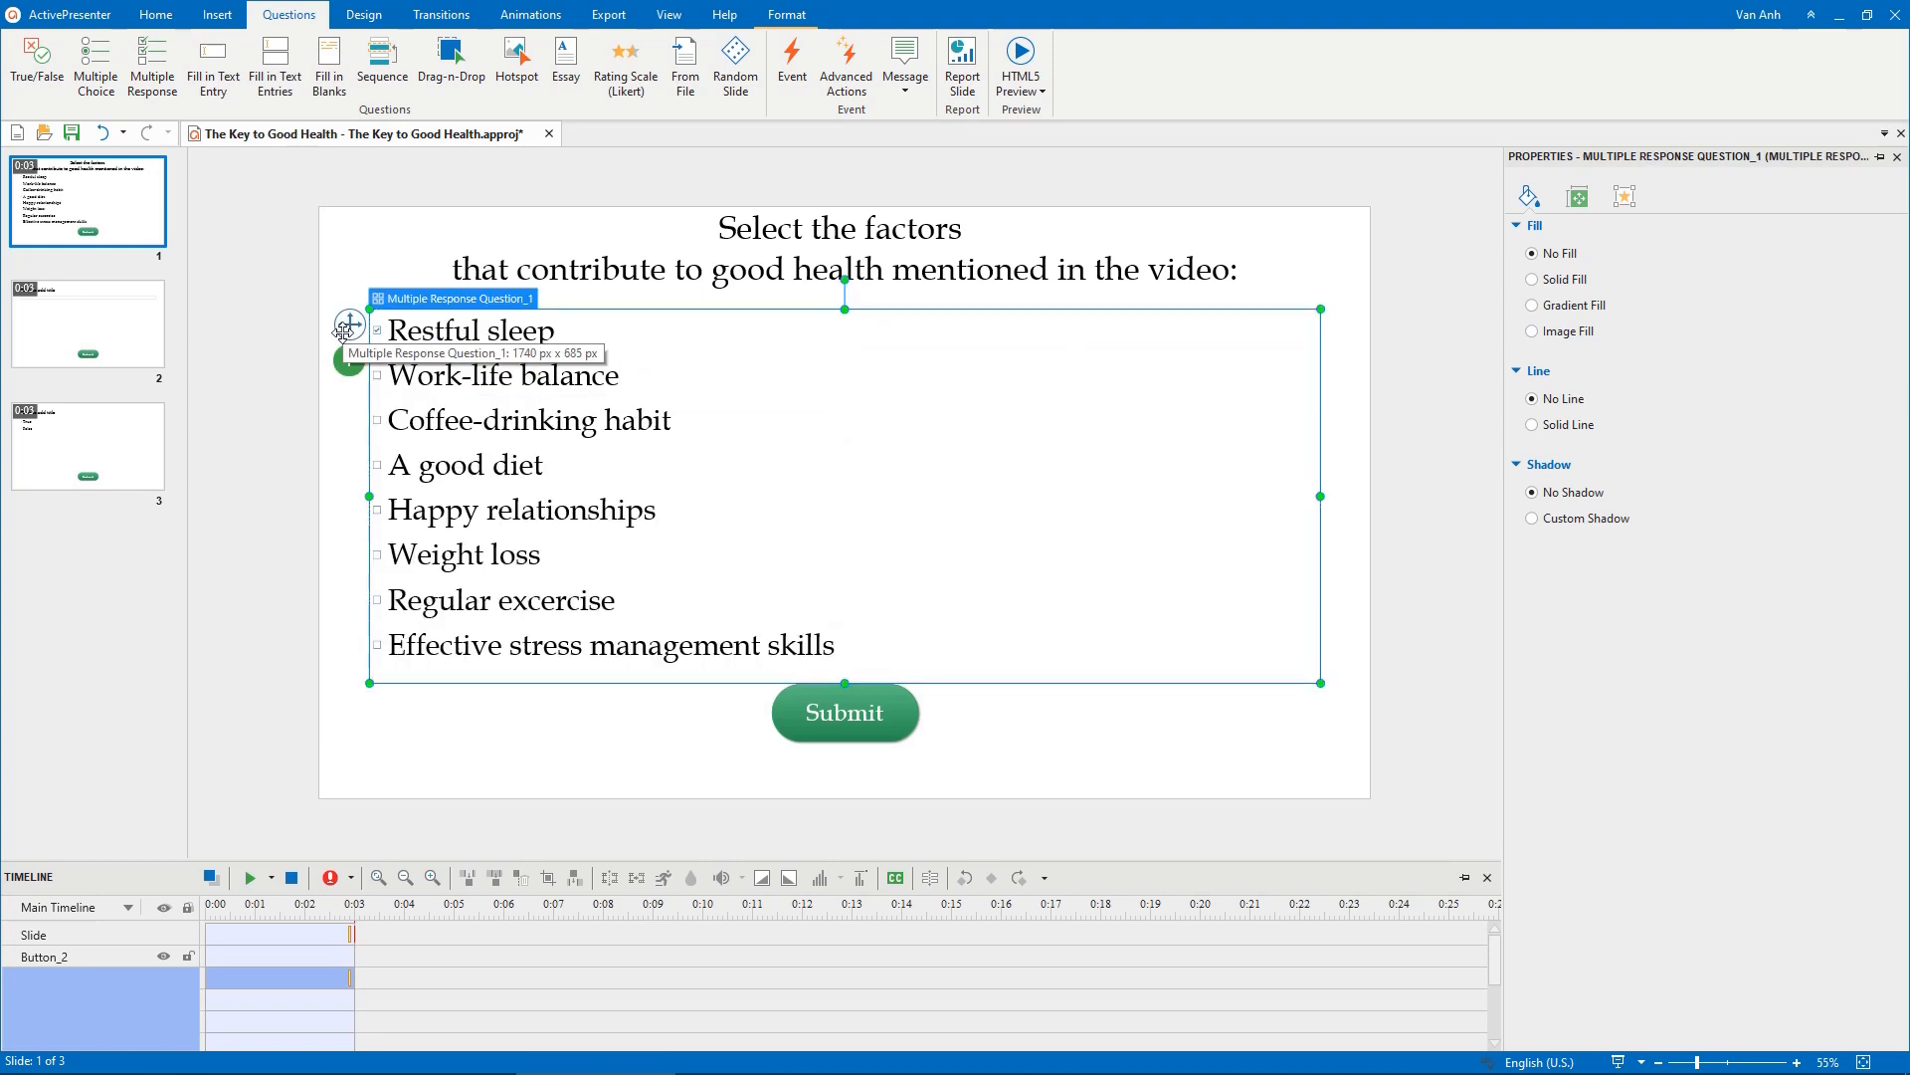
Apply a green, thicker-bordered check box style and mark A good diet, Happy relationships, Regular excercise and stress management as correct
left_click(616, 158)
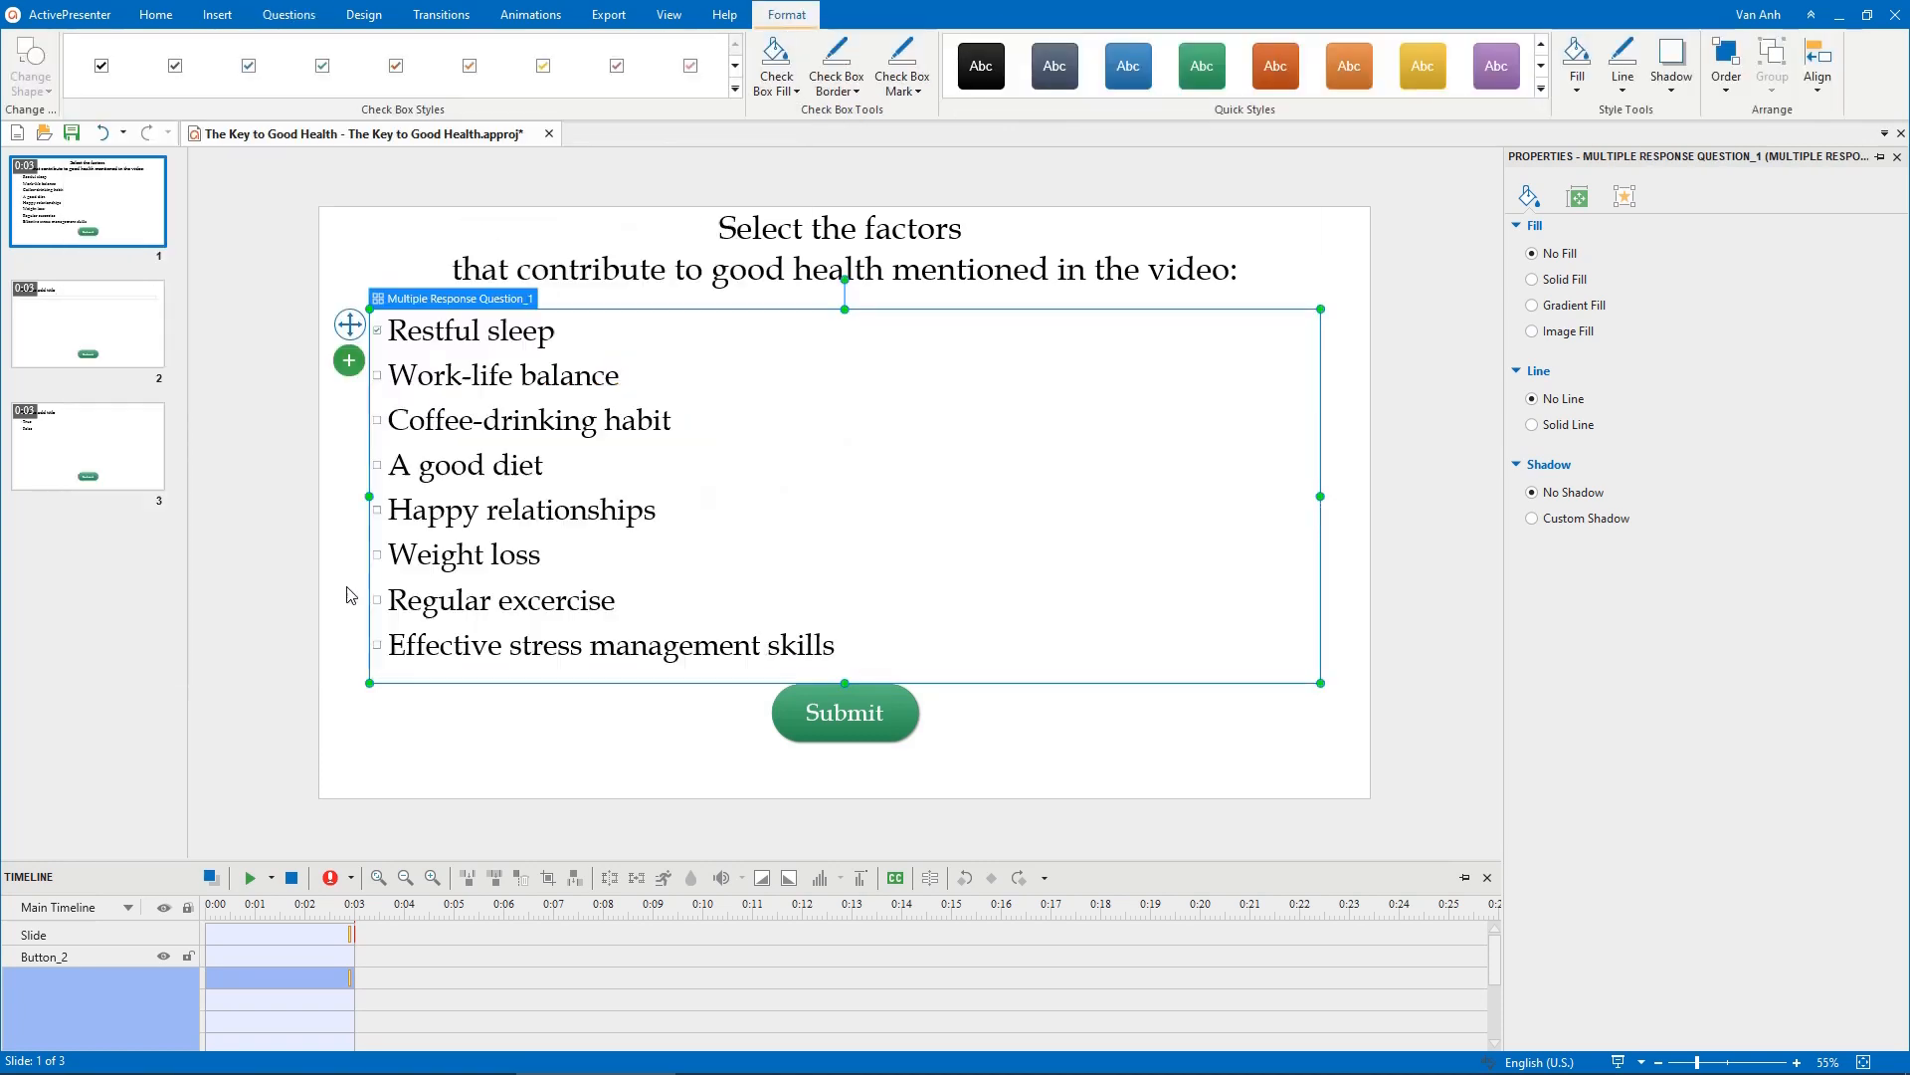
left_click(852, 90)
left_click(947, 300)
mouse_move(969, 400)
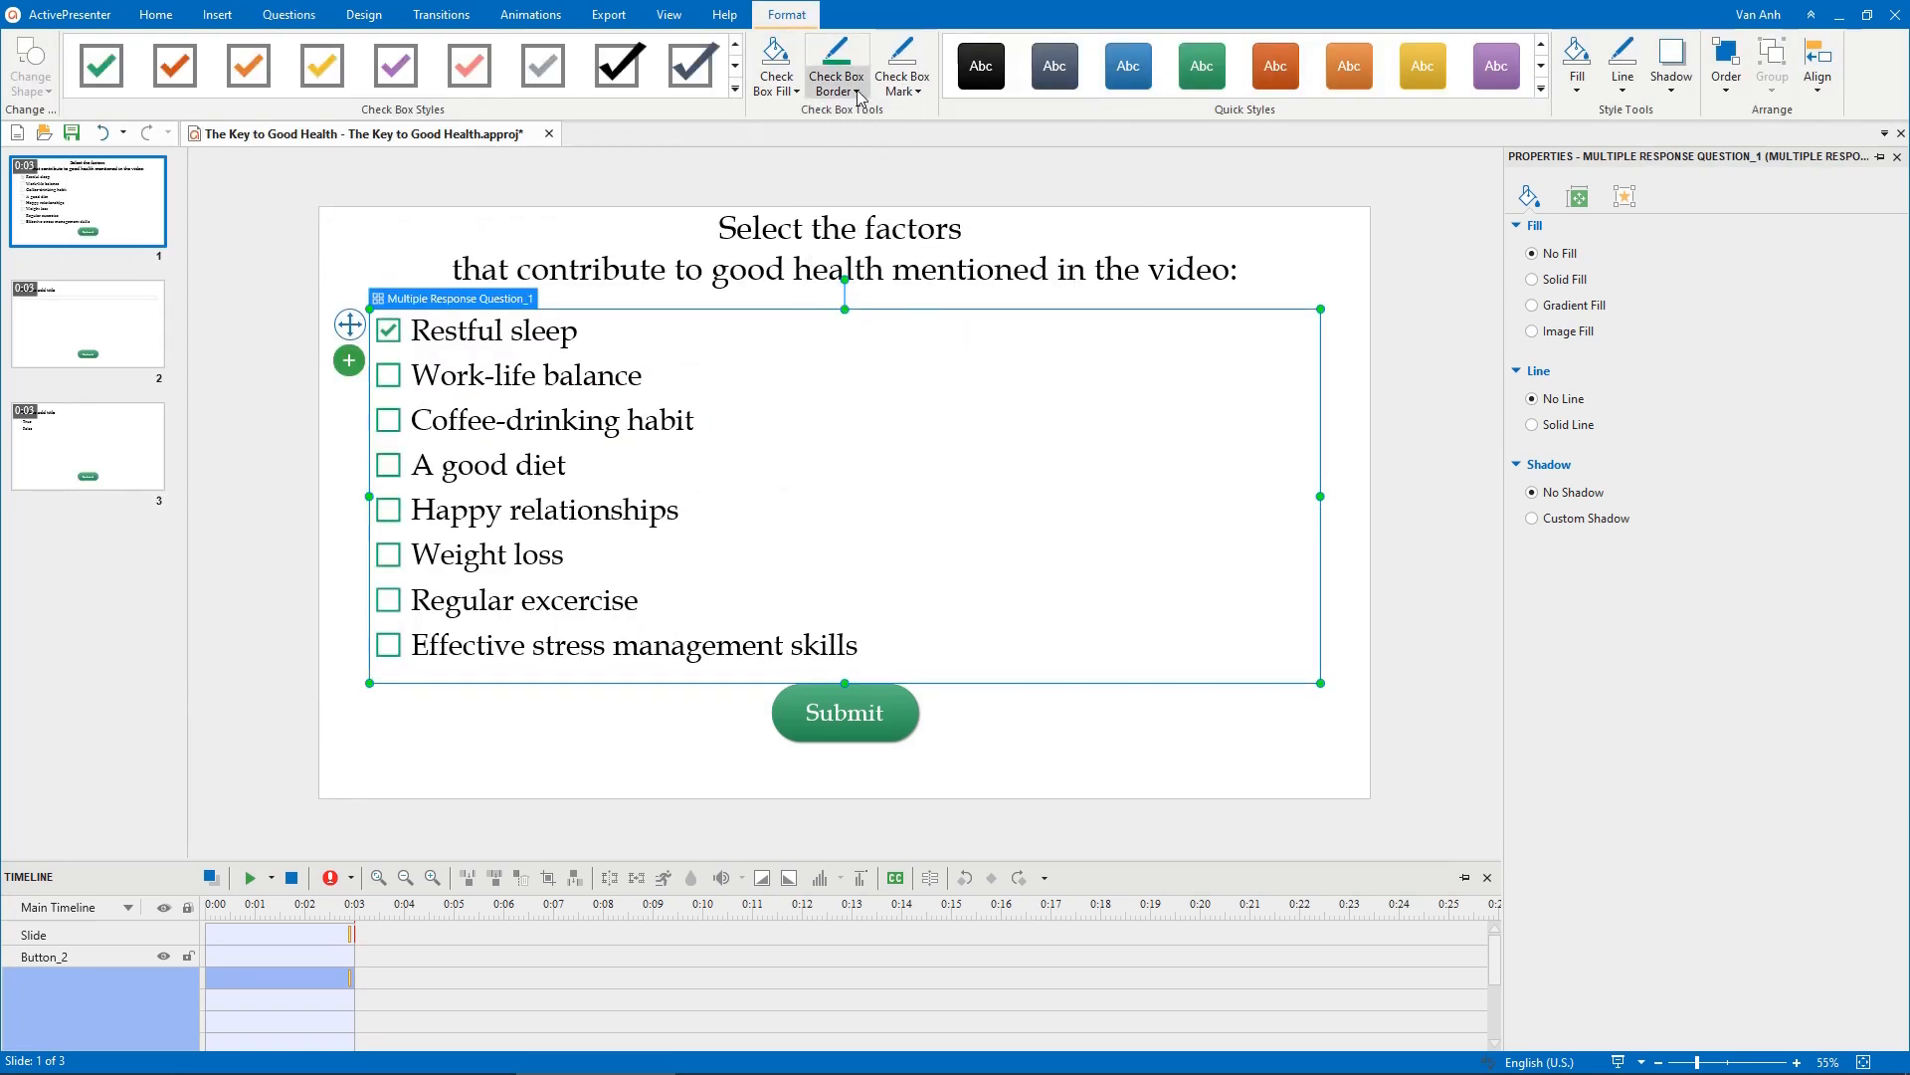
left_click(850, 90)
left_click(1139, 515)
left_click(389, 464)
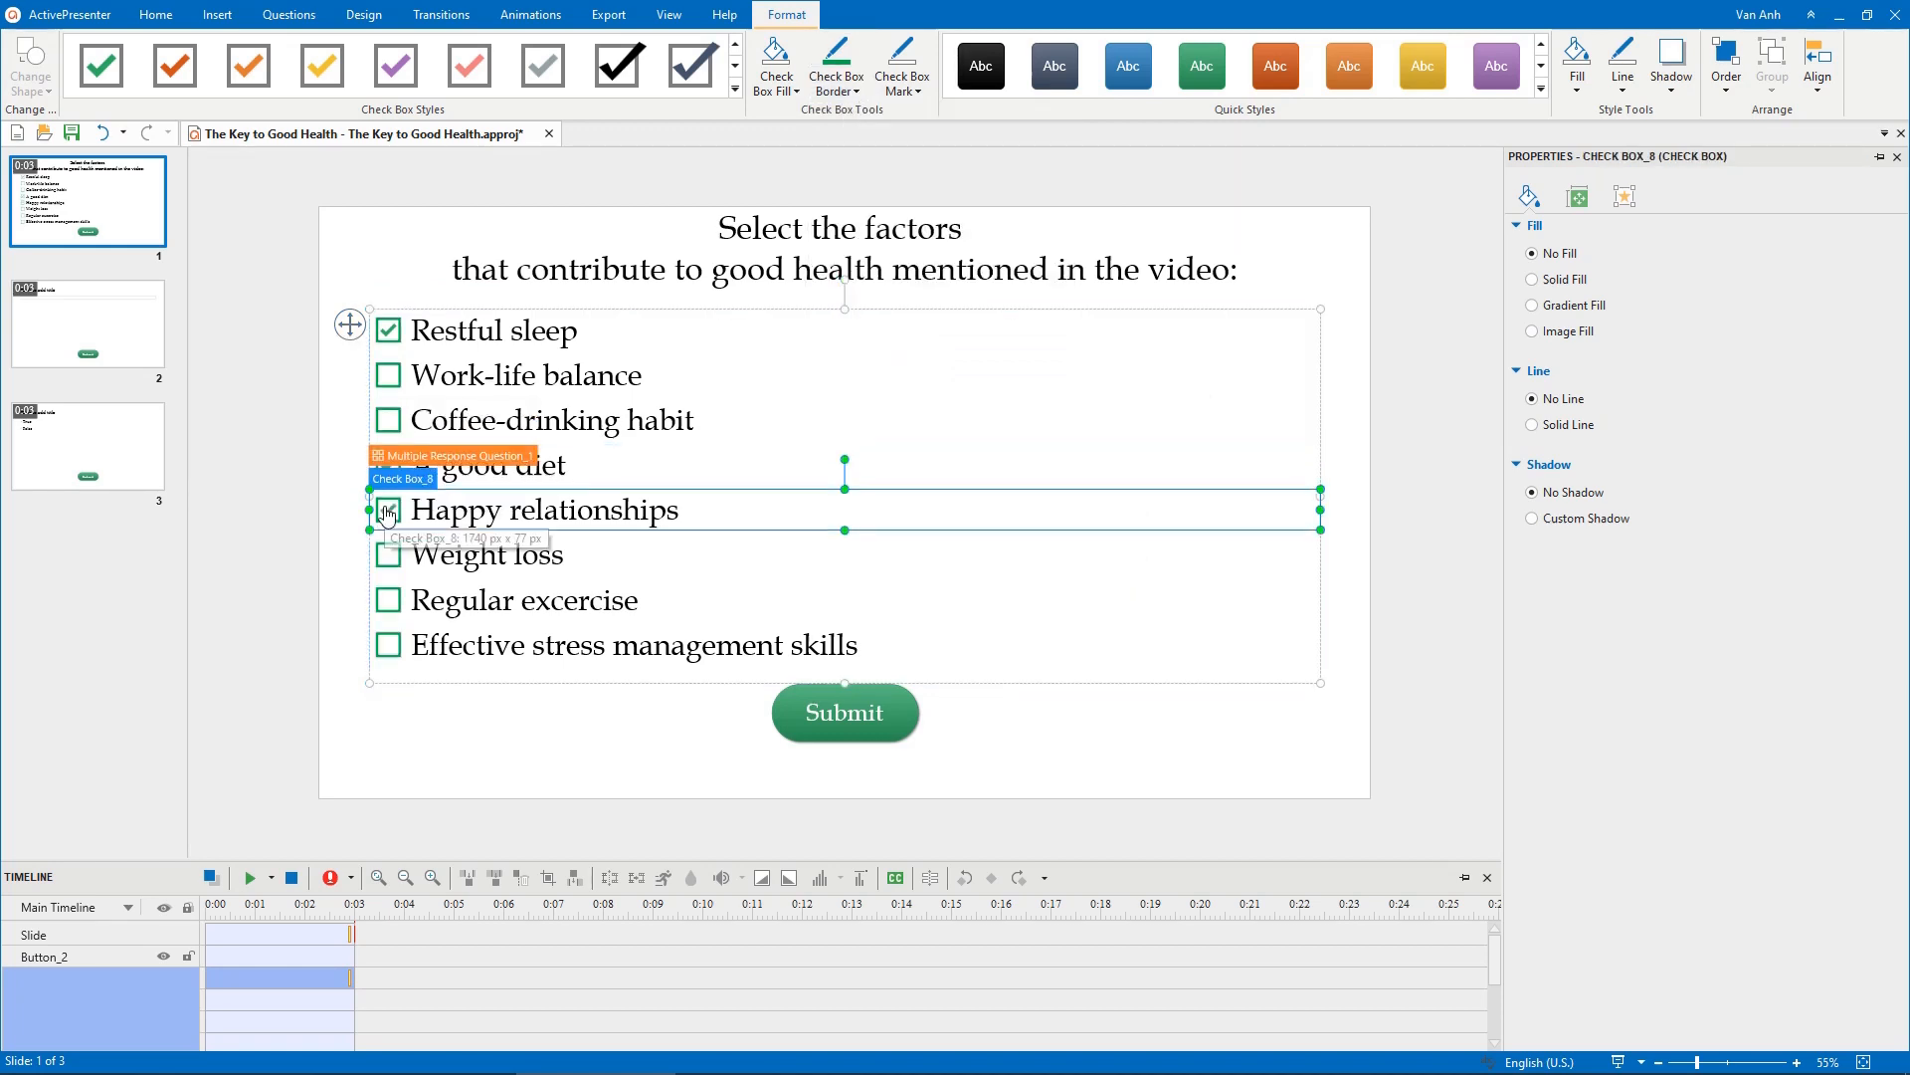
left_click(389, 509)
left_click(388, 599)
left_click(389, 645)
Widen the question box, centre it horizontally on the slide, and arrange the answers in two columns
left_click(348, 327)
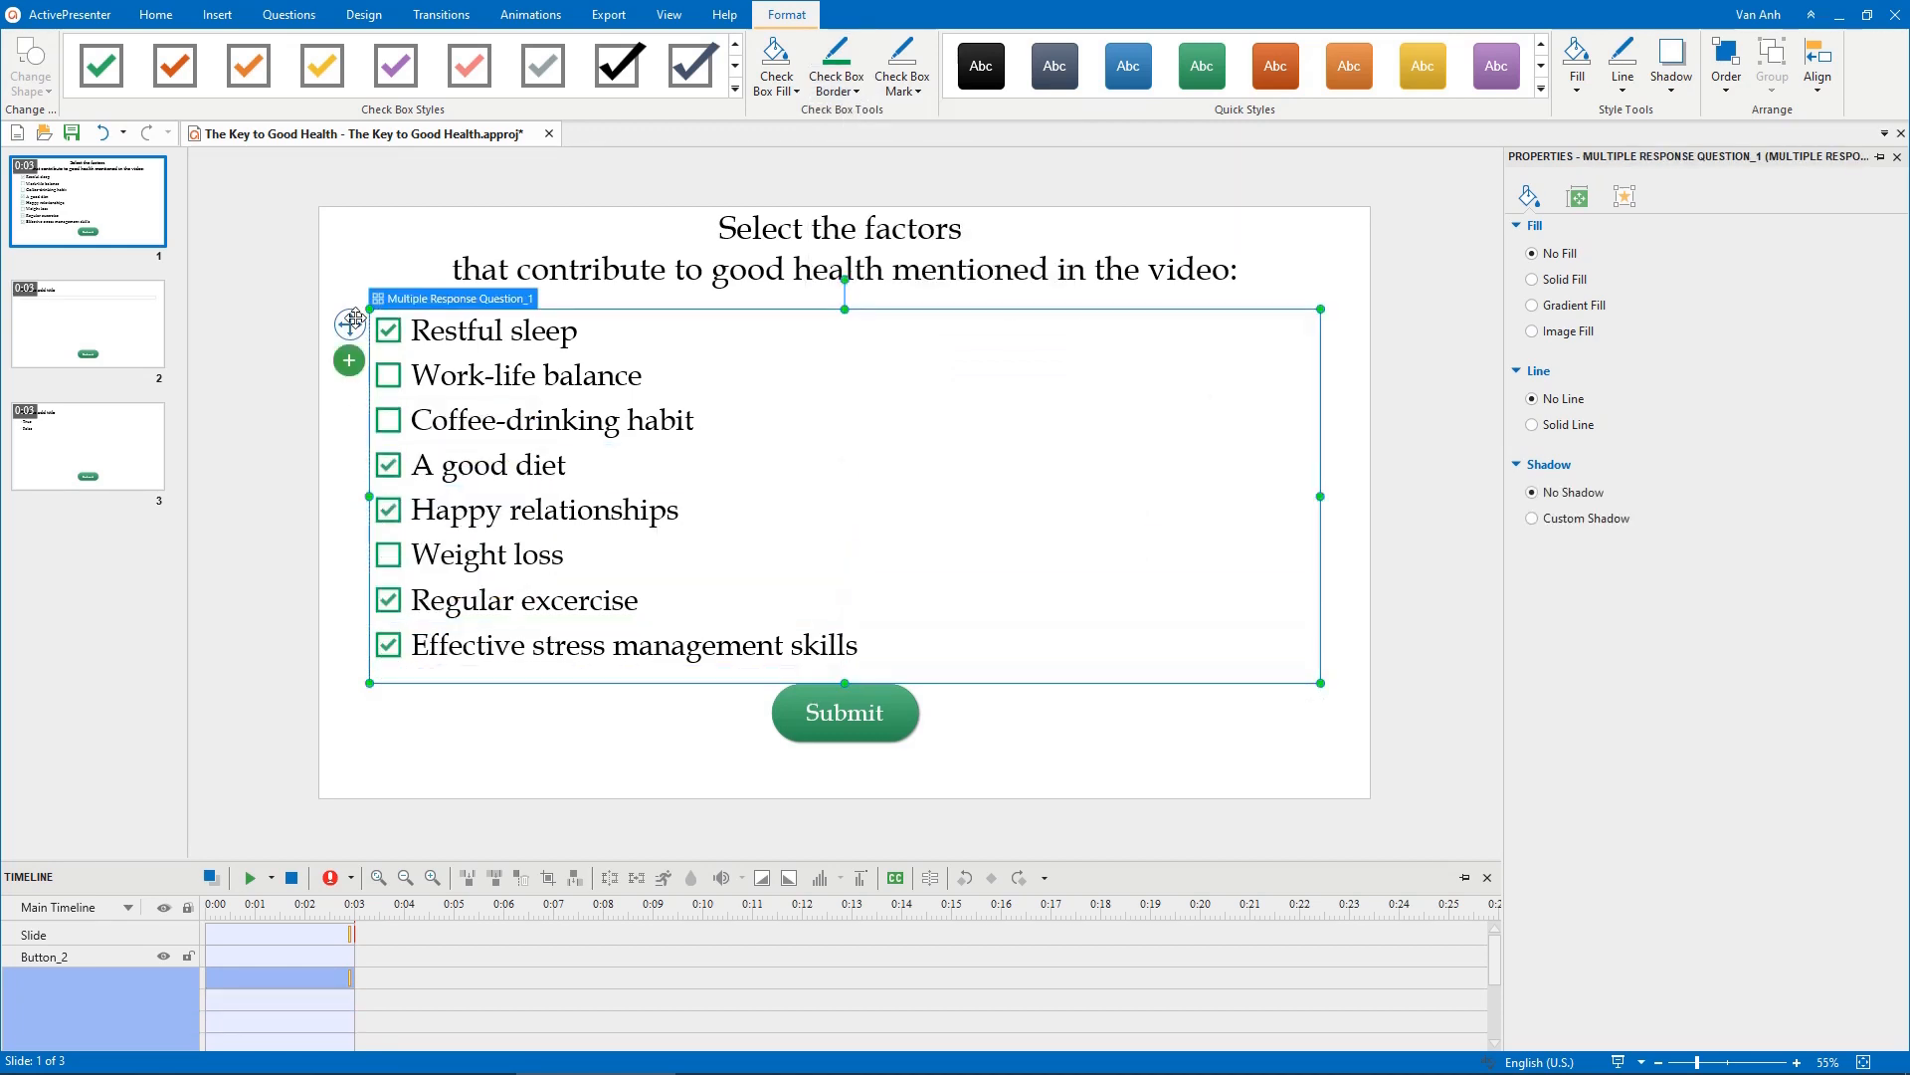
left_click_drag(1322, 494, 1370, 494)
left_click(1818, 75)
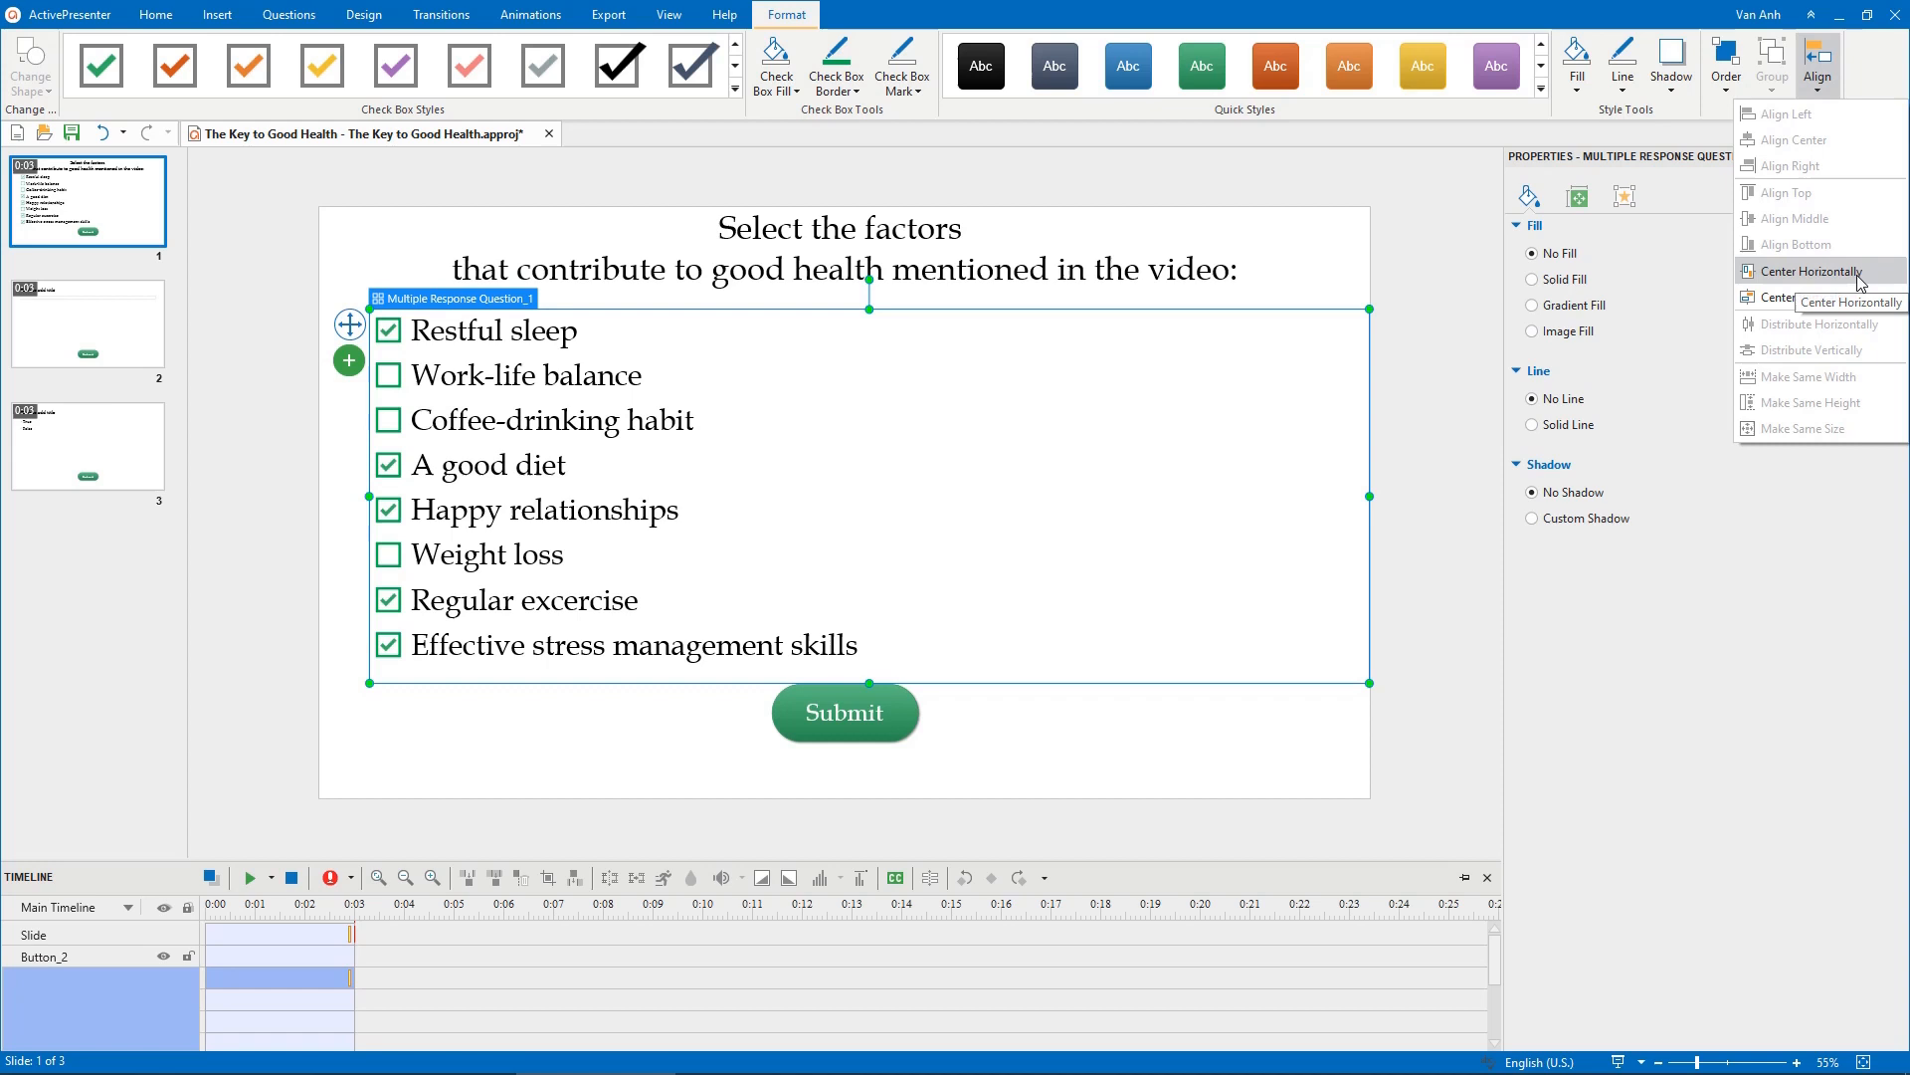
left_click(1807, 283)
left_click(1624, 196)
left_click(1876, 630)
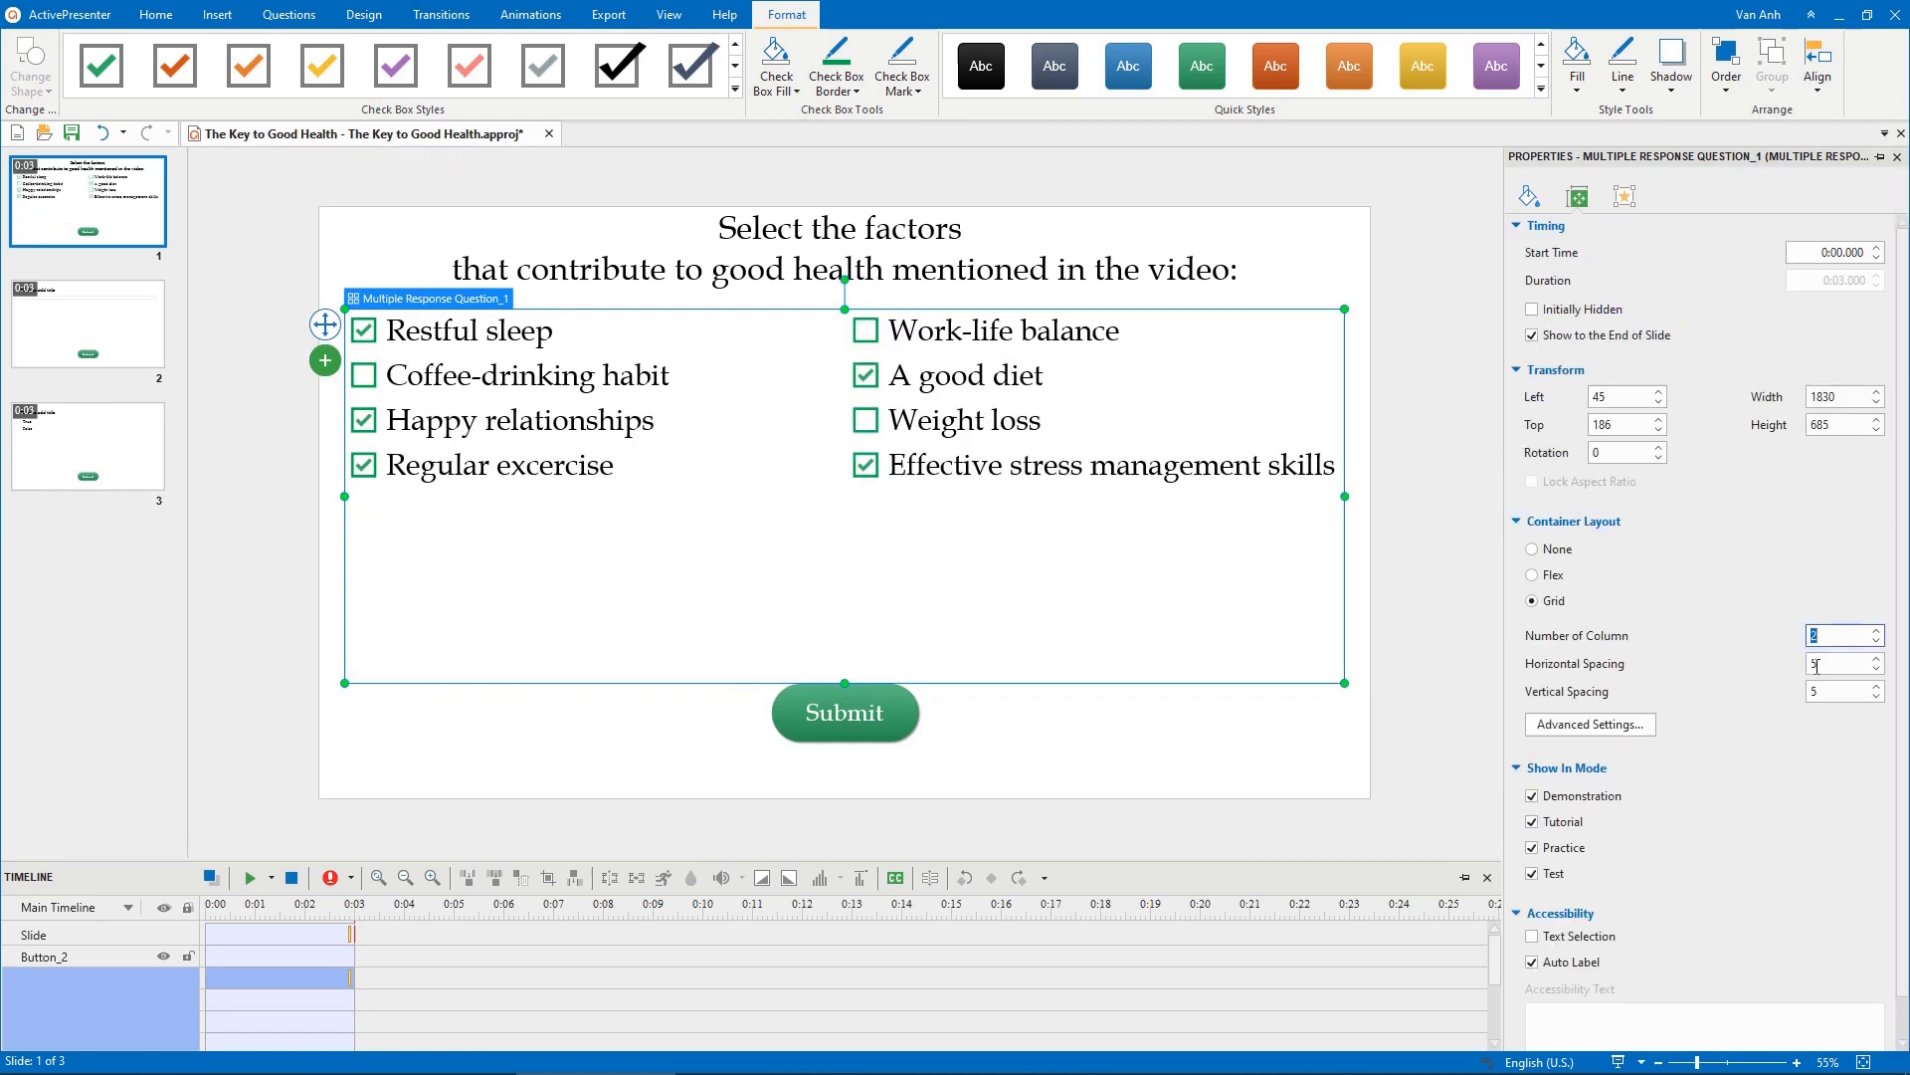
left_click(1384, 301)
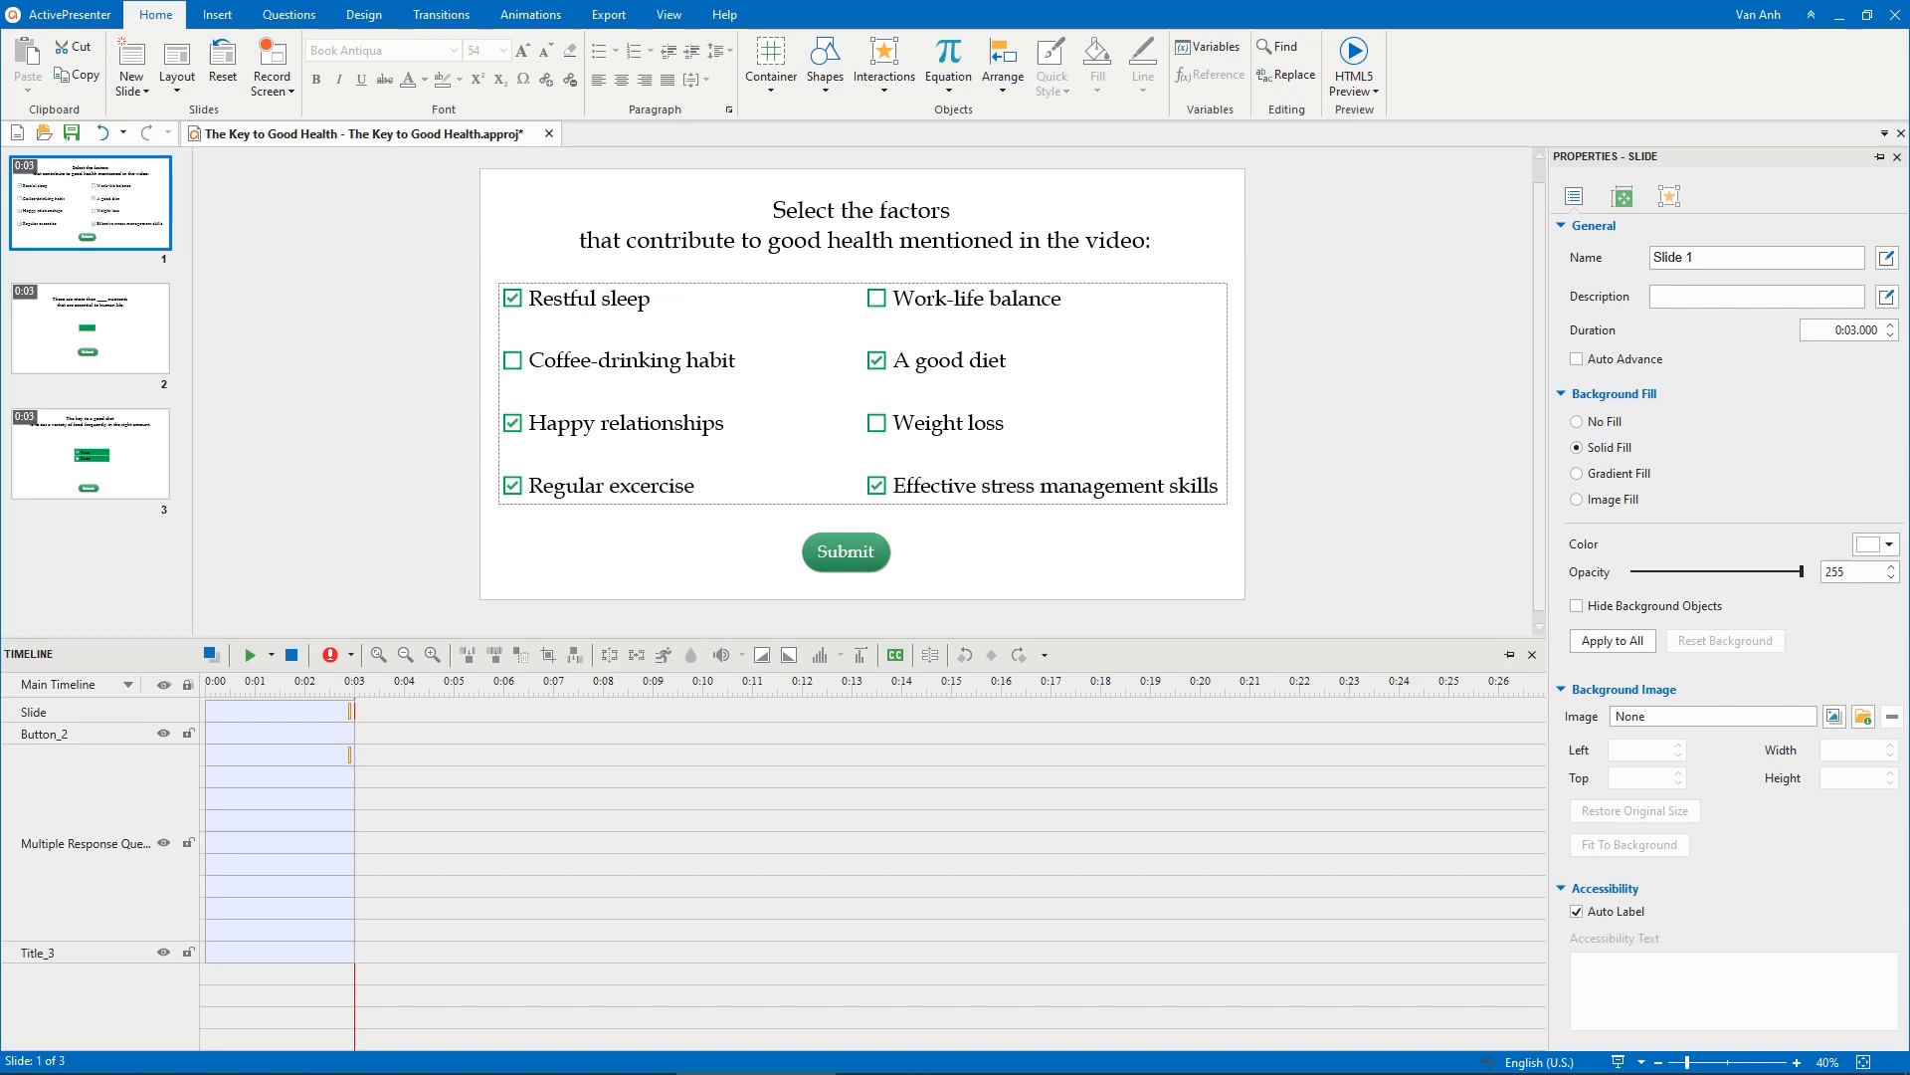
Insert The Key to Good Health video from file and send it behind the quiz content
left_click(219, 15)
left_click(663, 90)
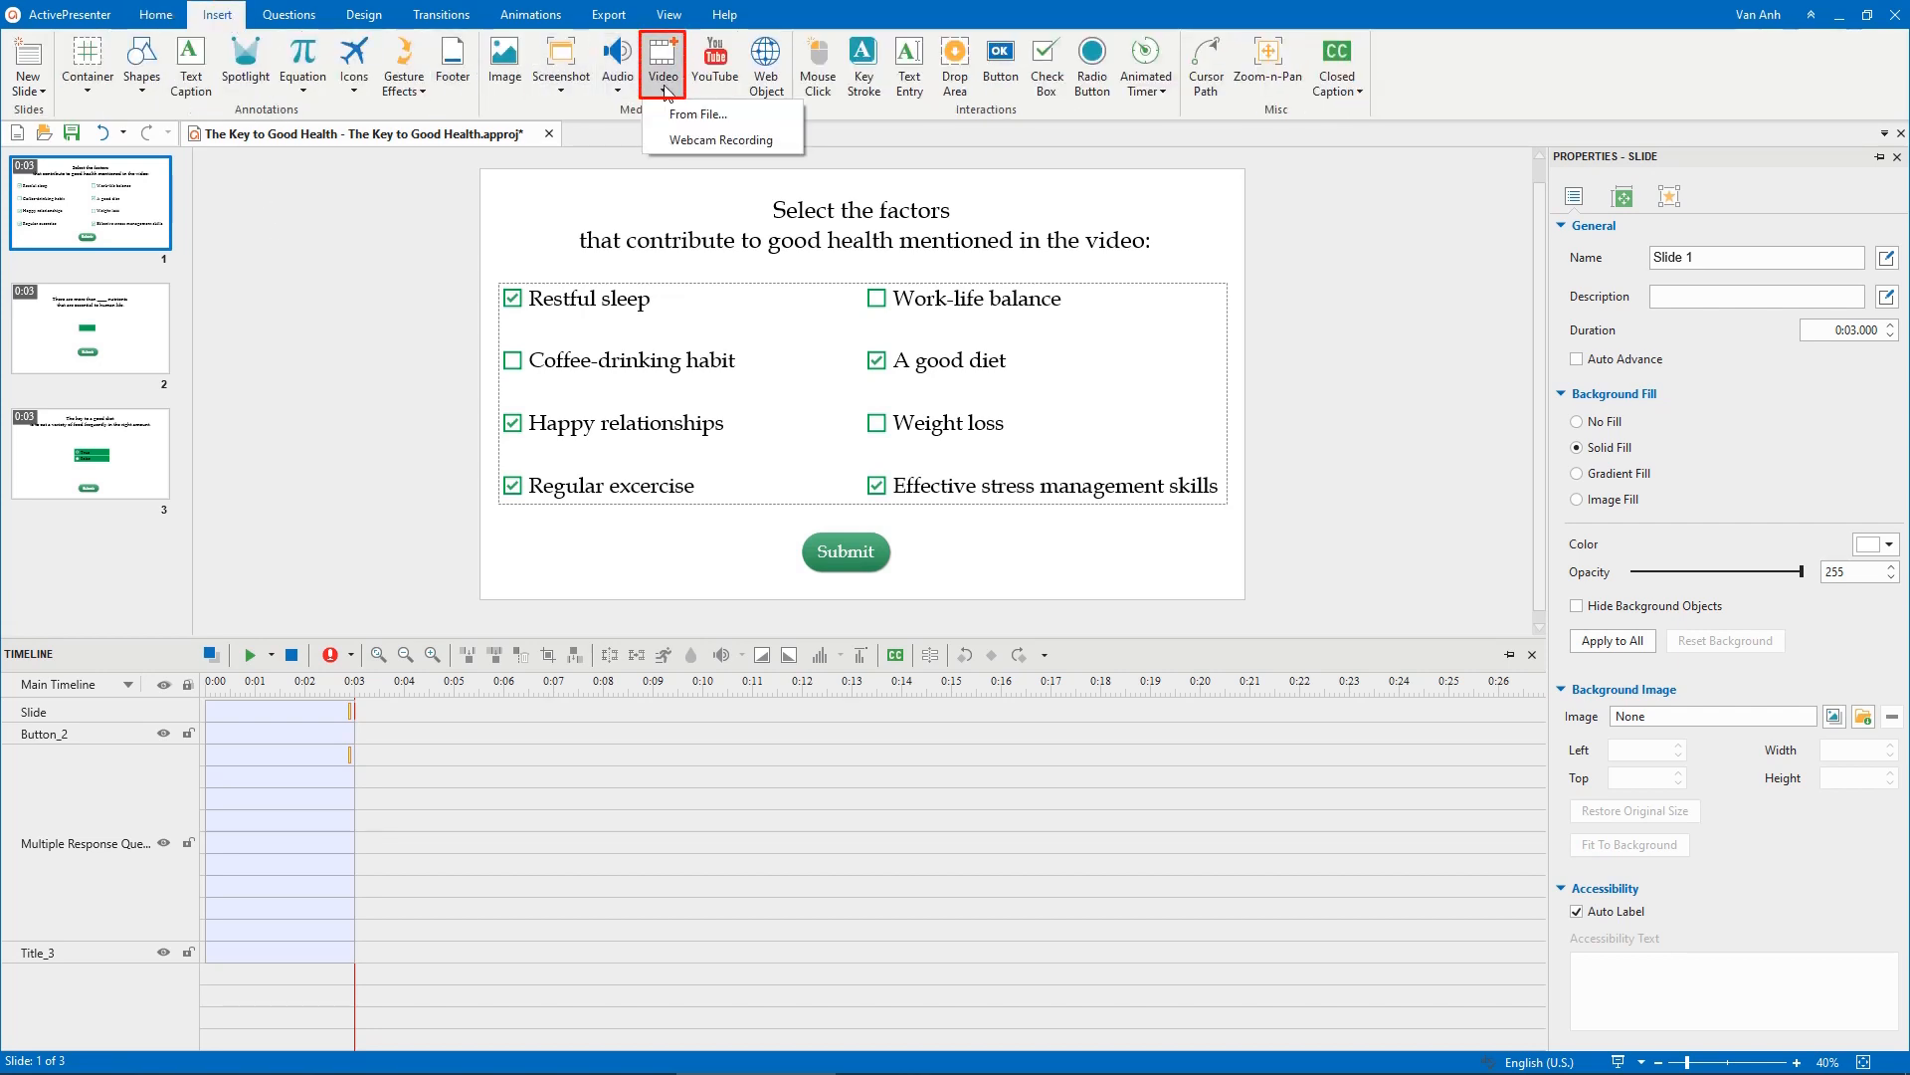
left_click(697, 113)
right_click(504, 195)
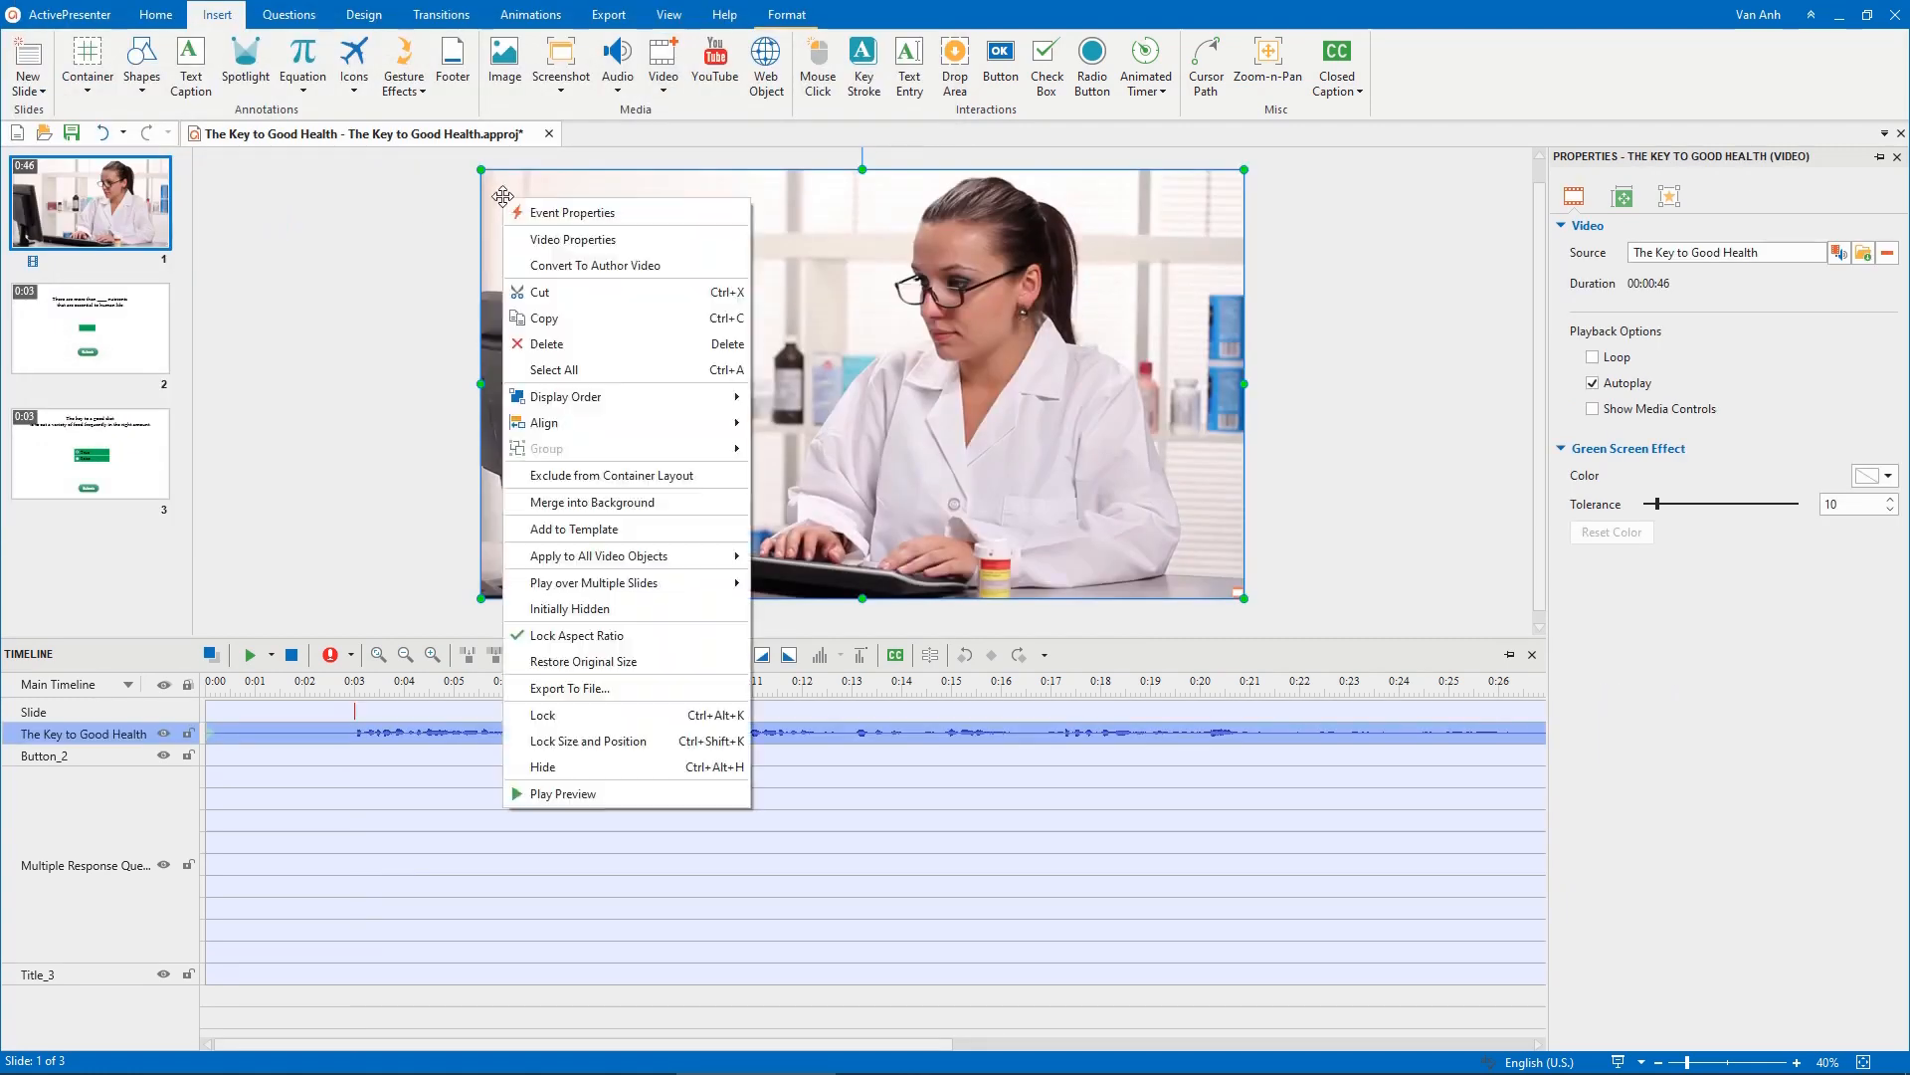
mouse_move(598, 397)
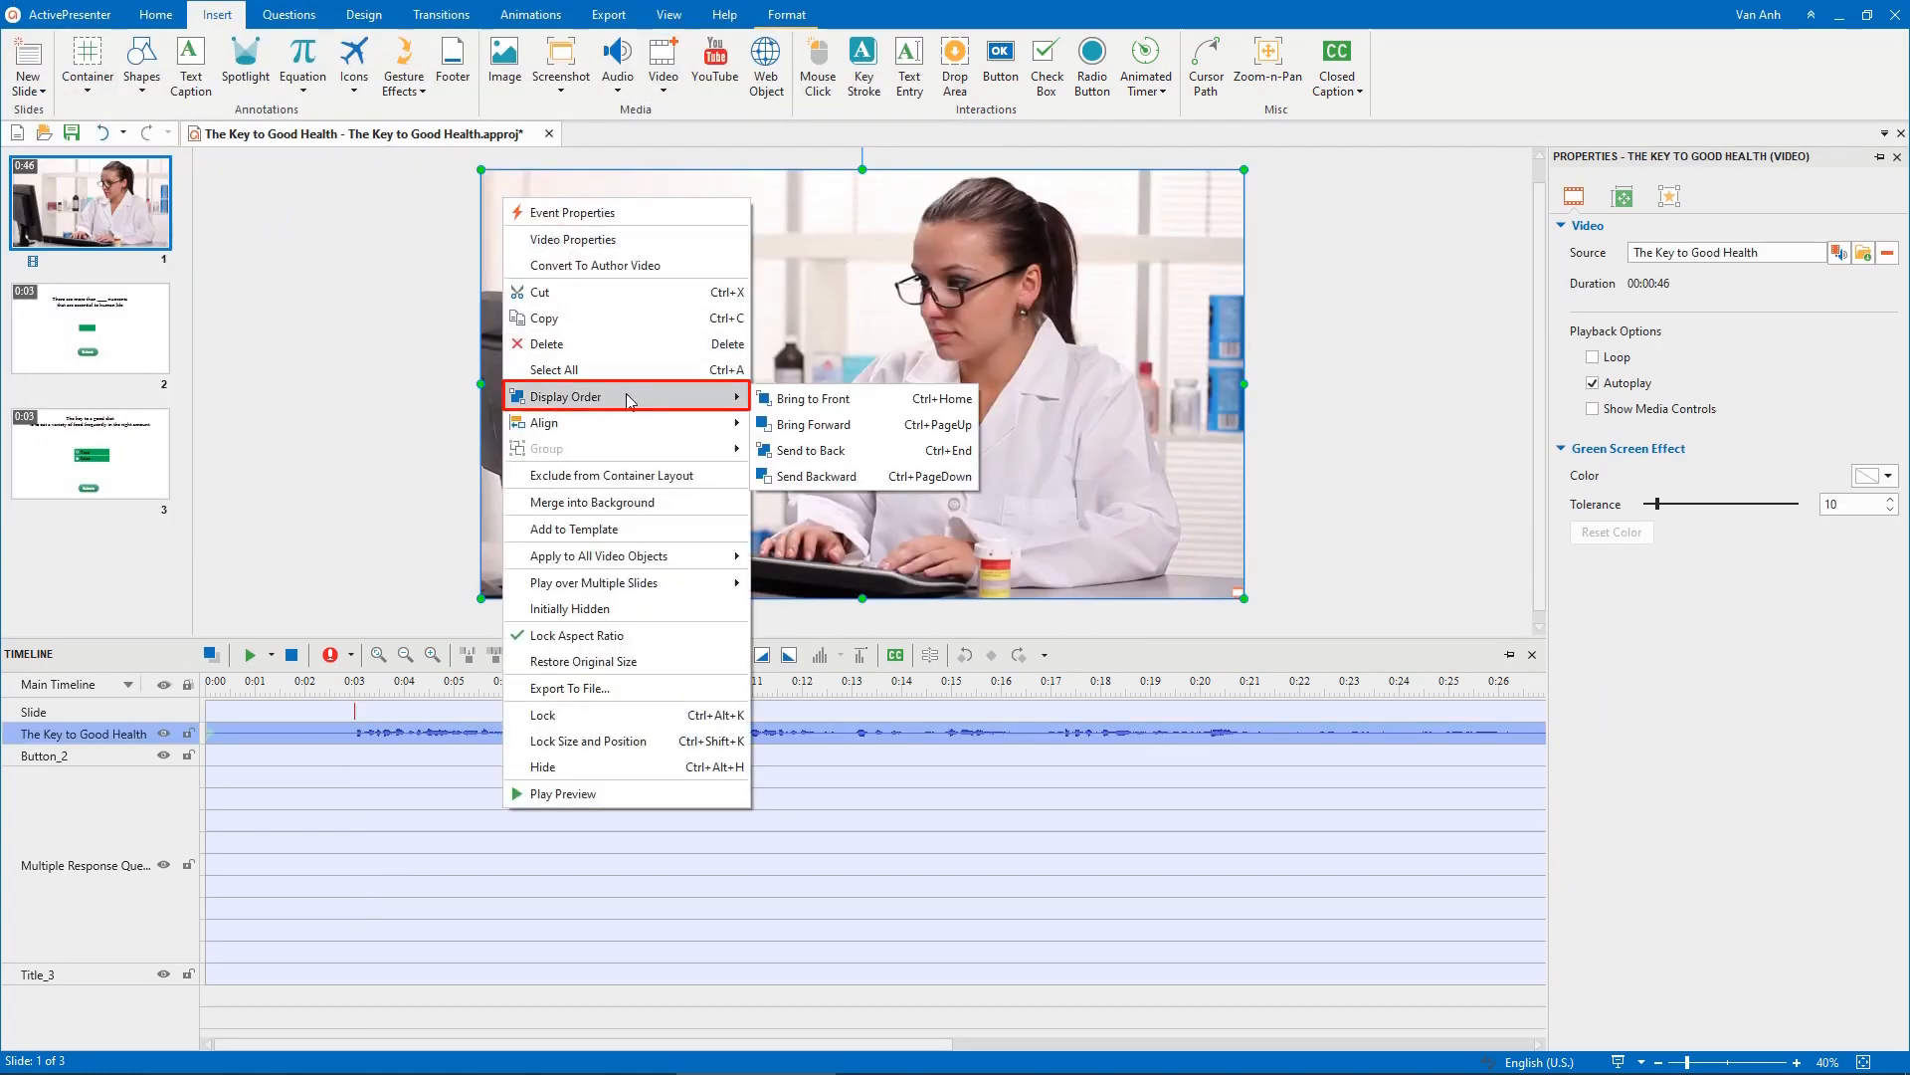
left_click(814, 449)
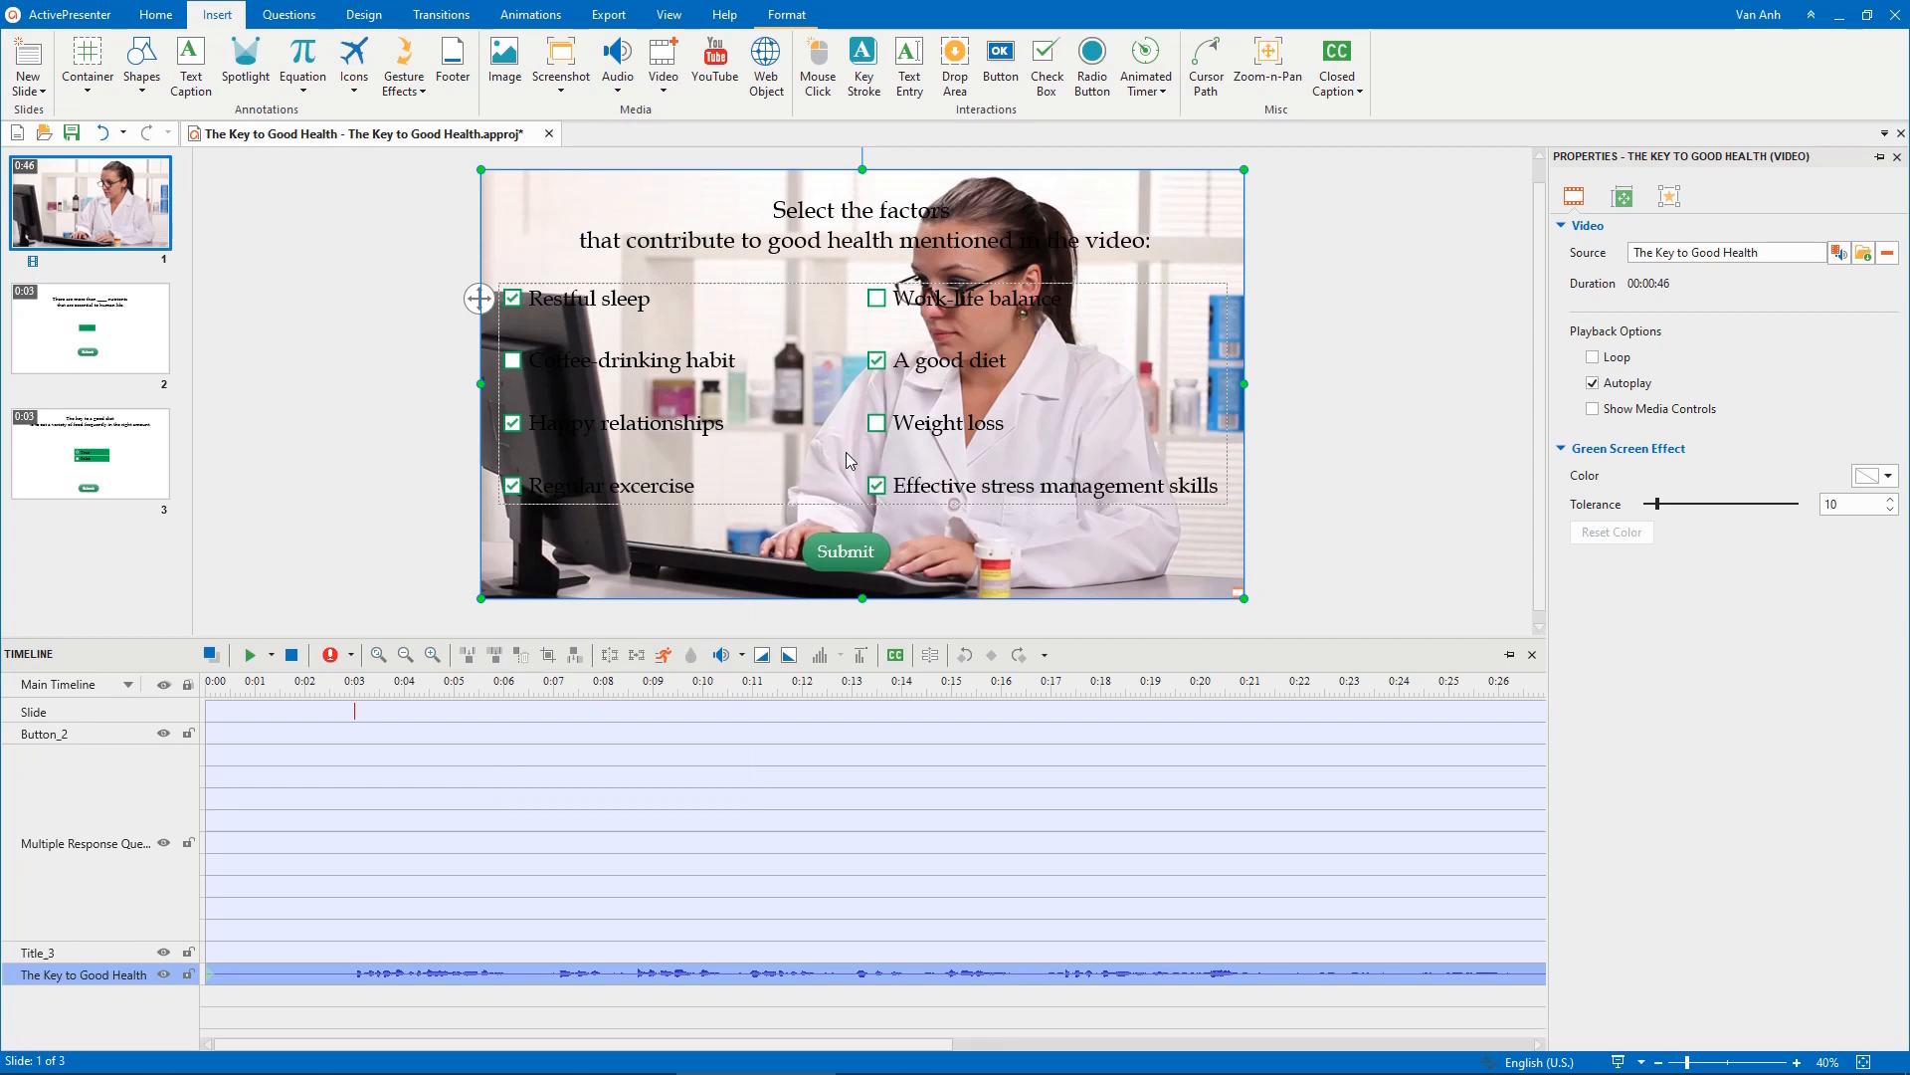
Set the video to Play over Multiple Slides as Bottom Layer, then check slides 2, 3 and 1
right_click(514, 191)
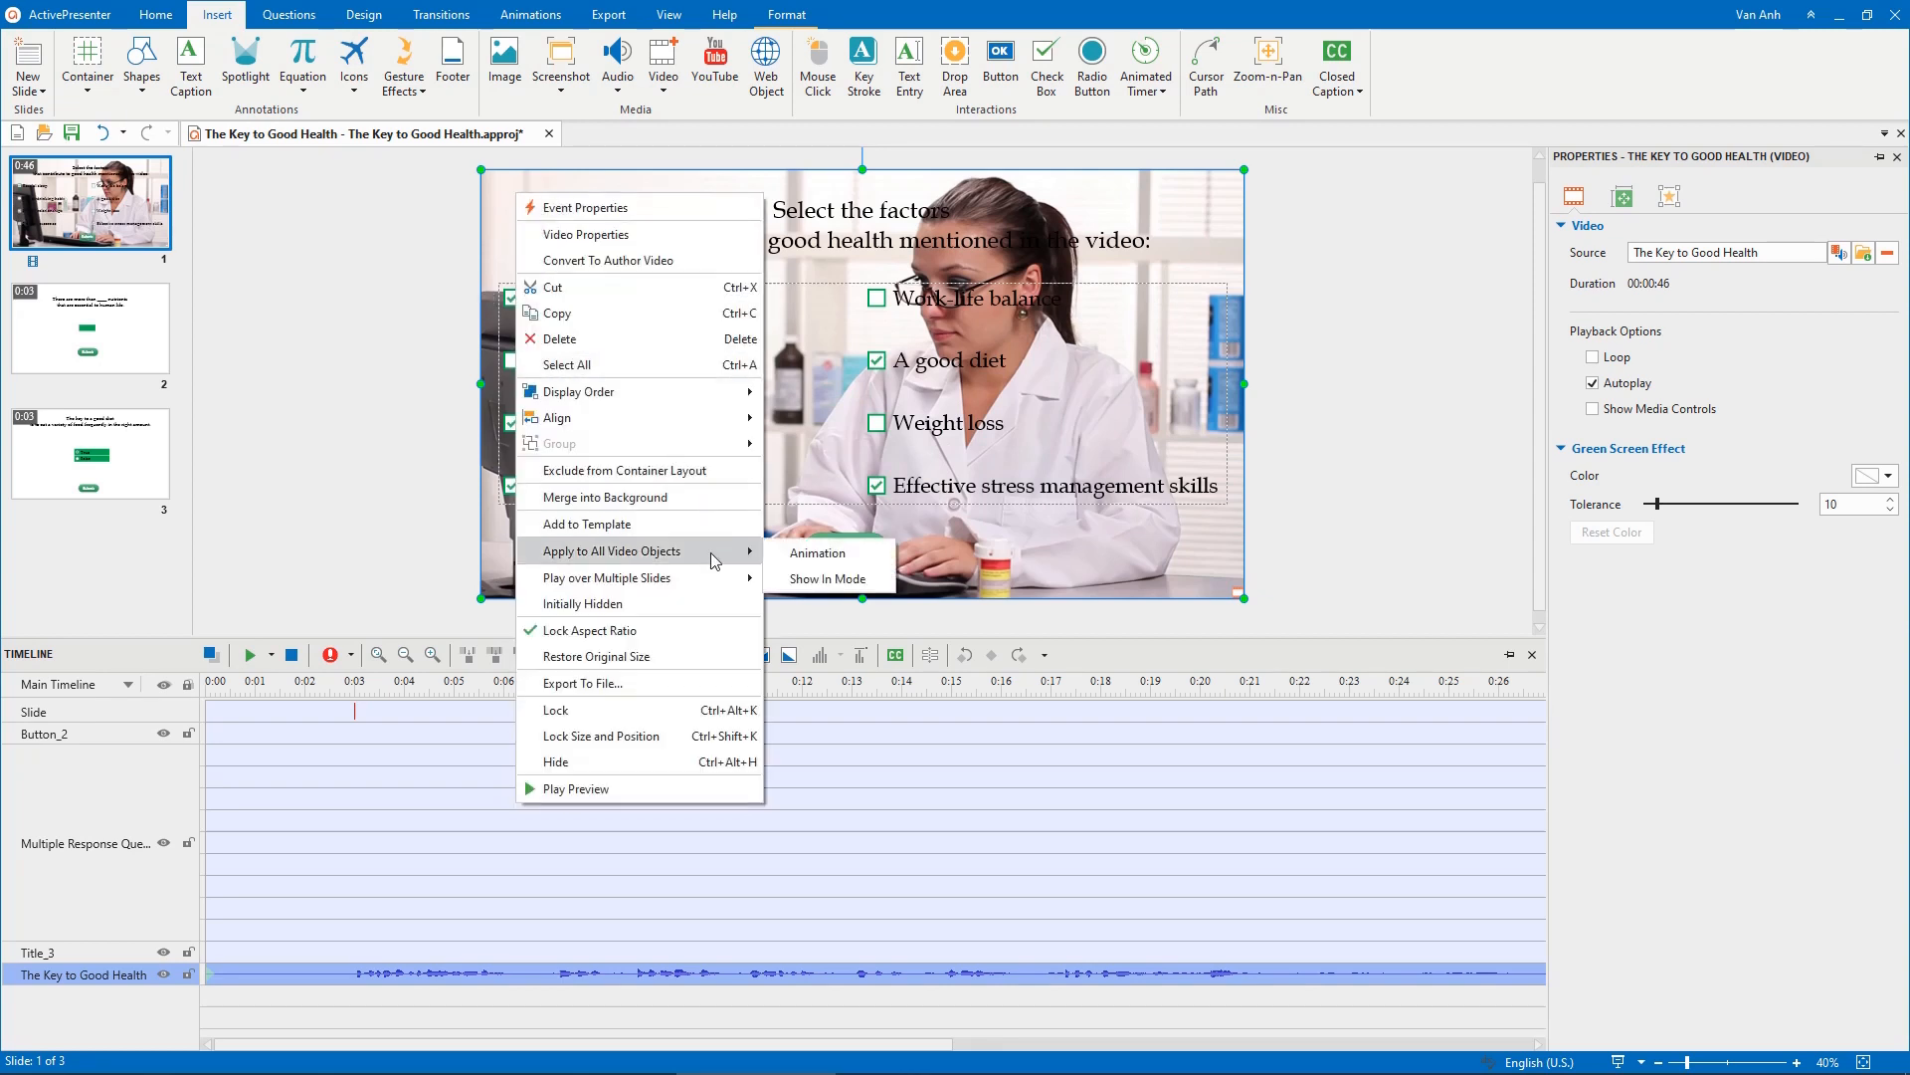
mouse_move(639, 578)
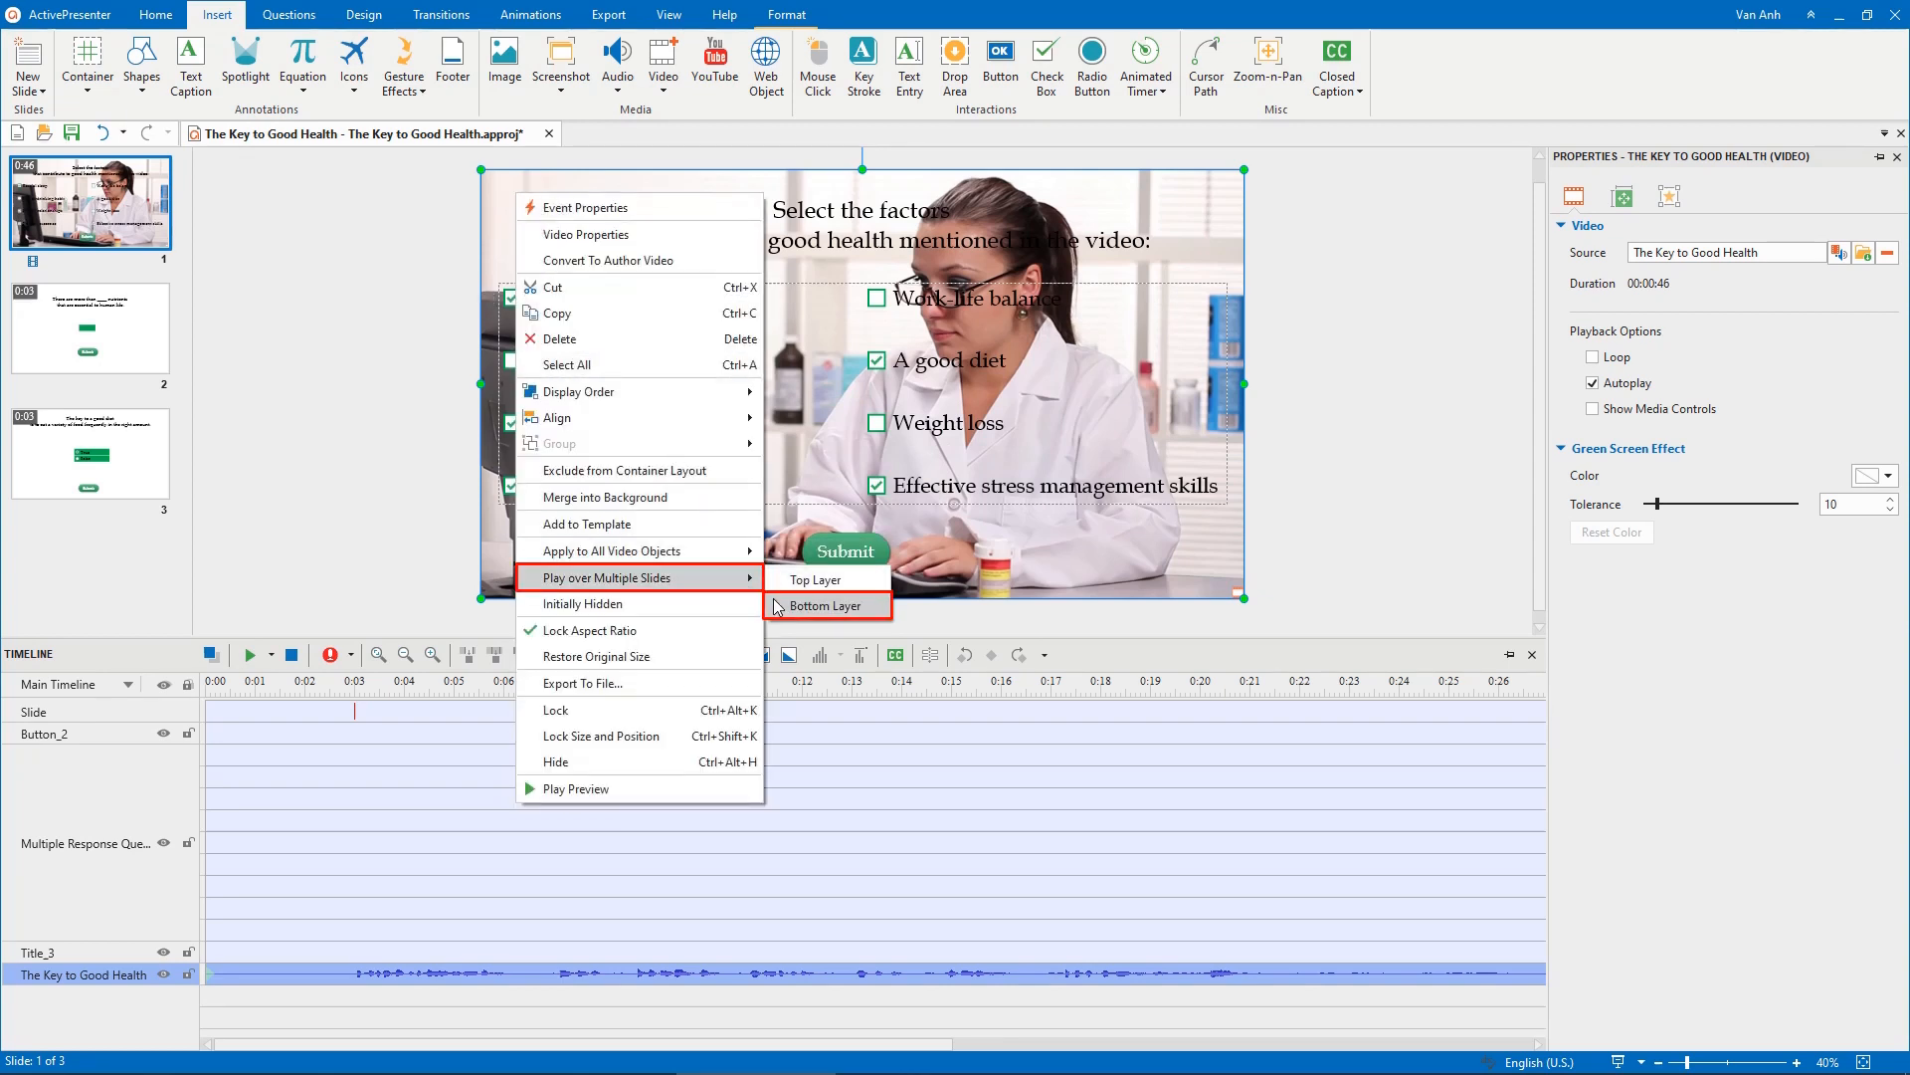
left_click(778, 606)
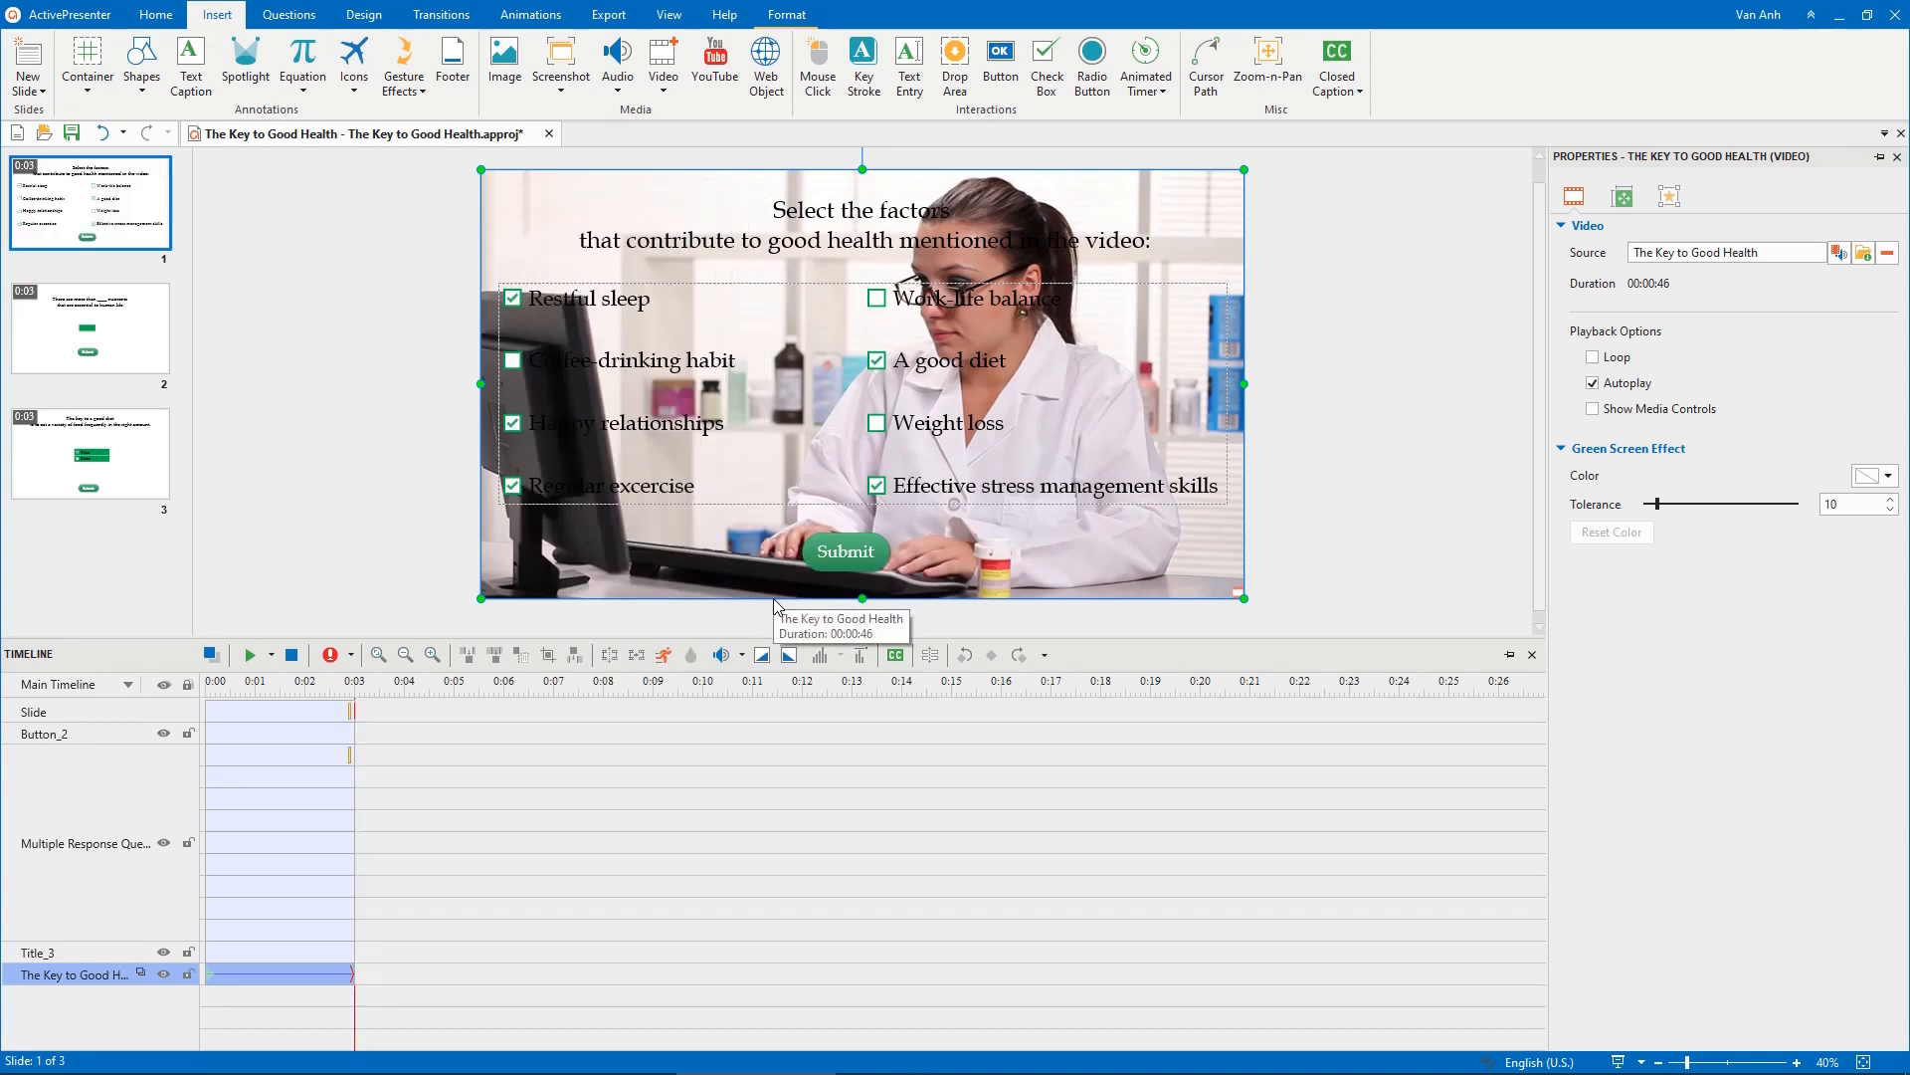
left_click(90, 326)
left_click(89, 452)
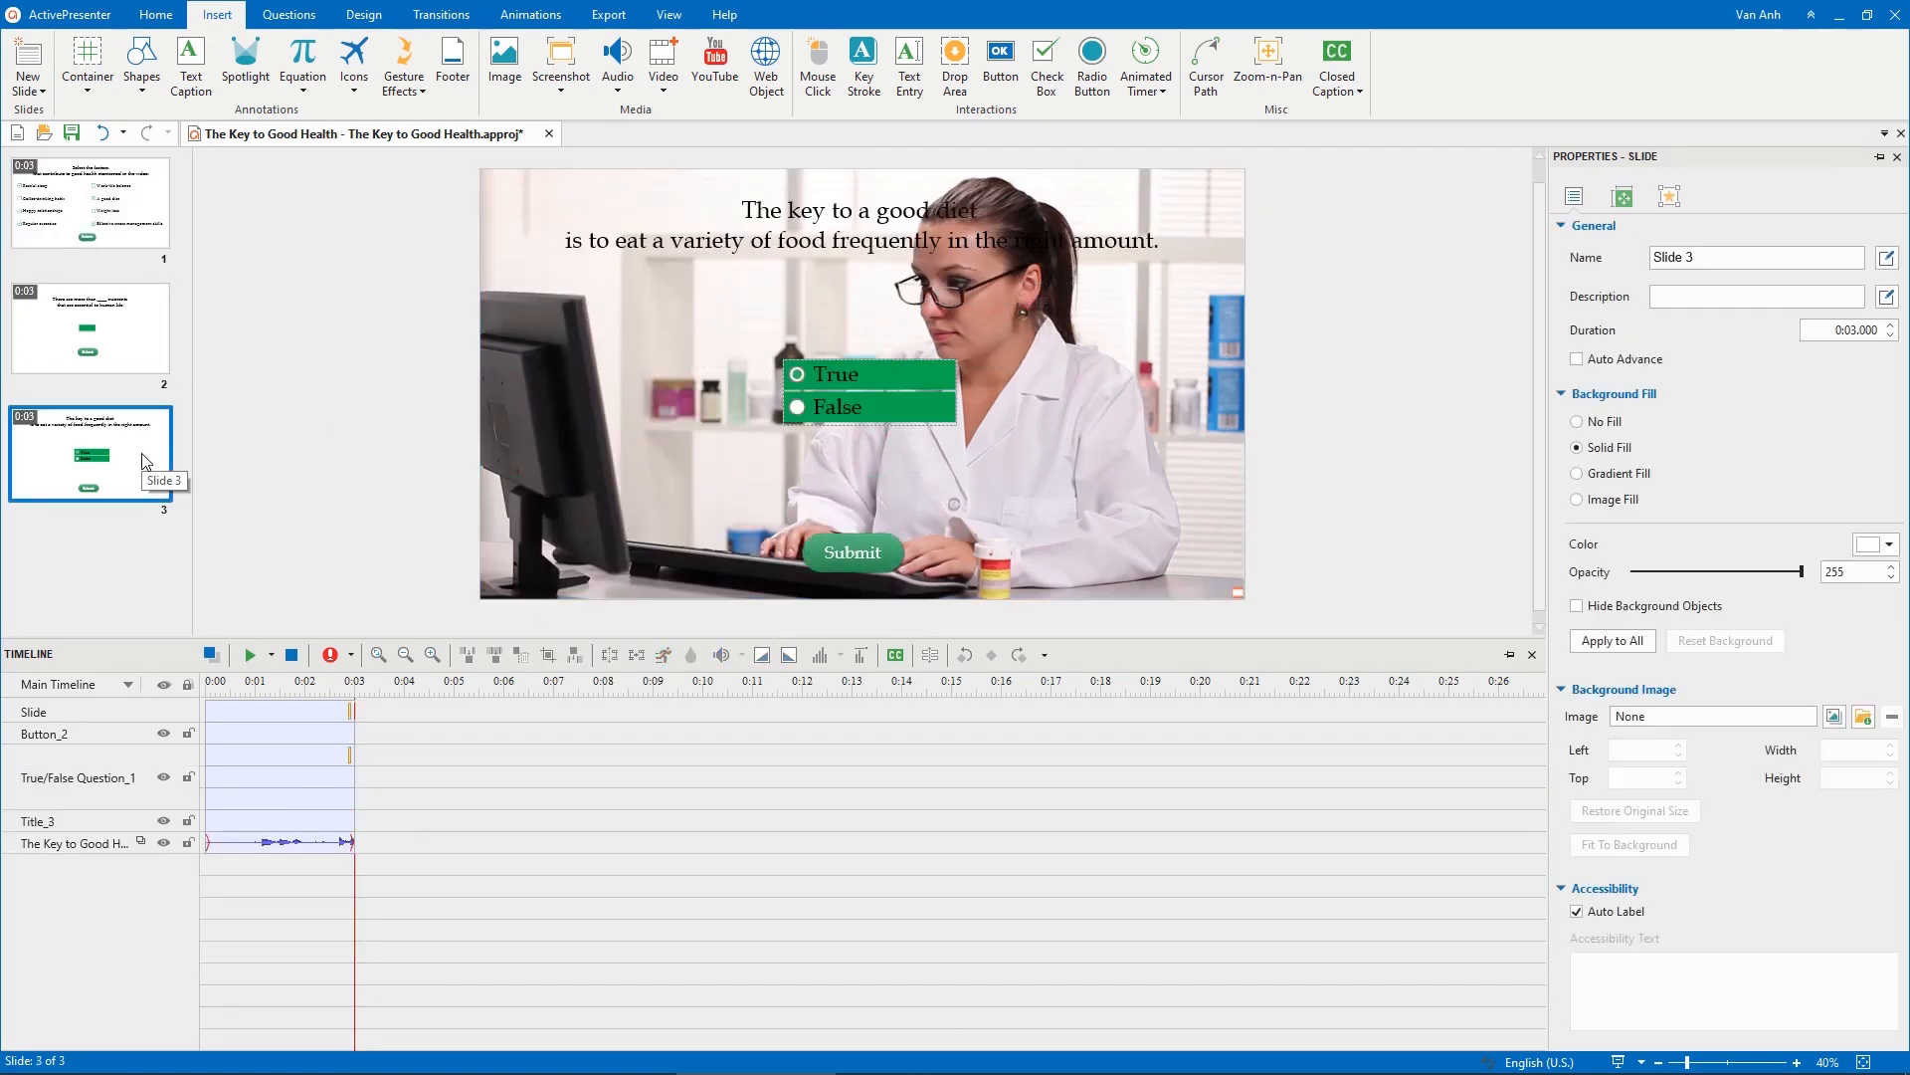
left_click(90, 206)
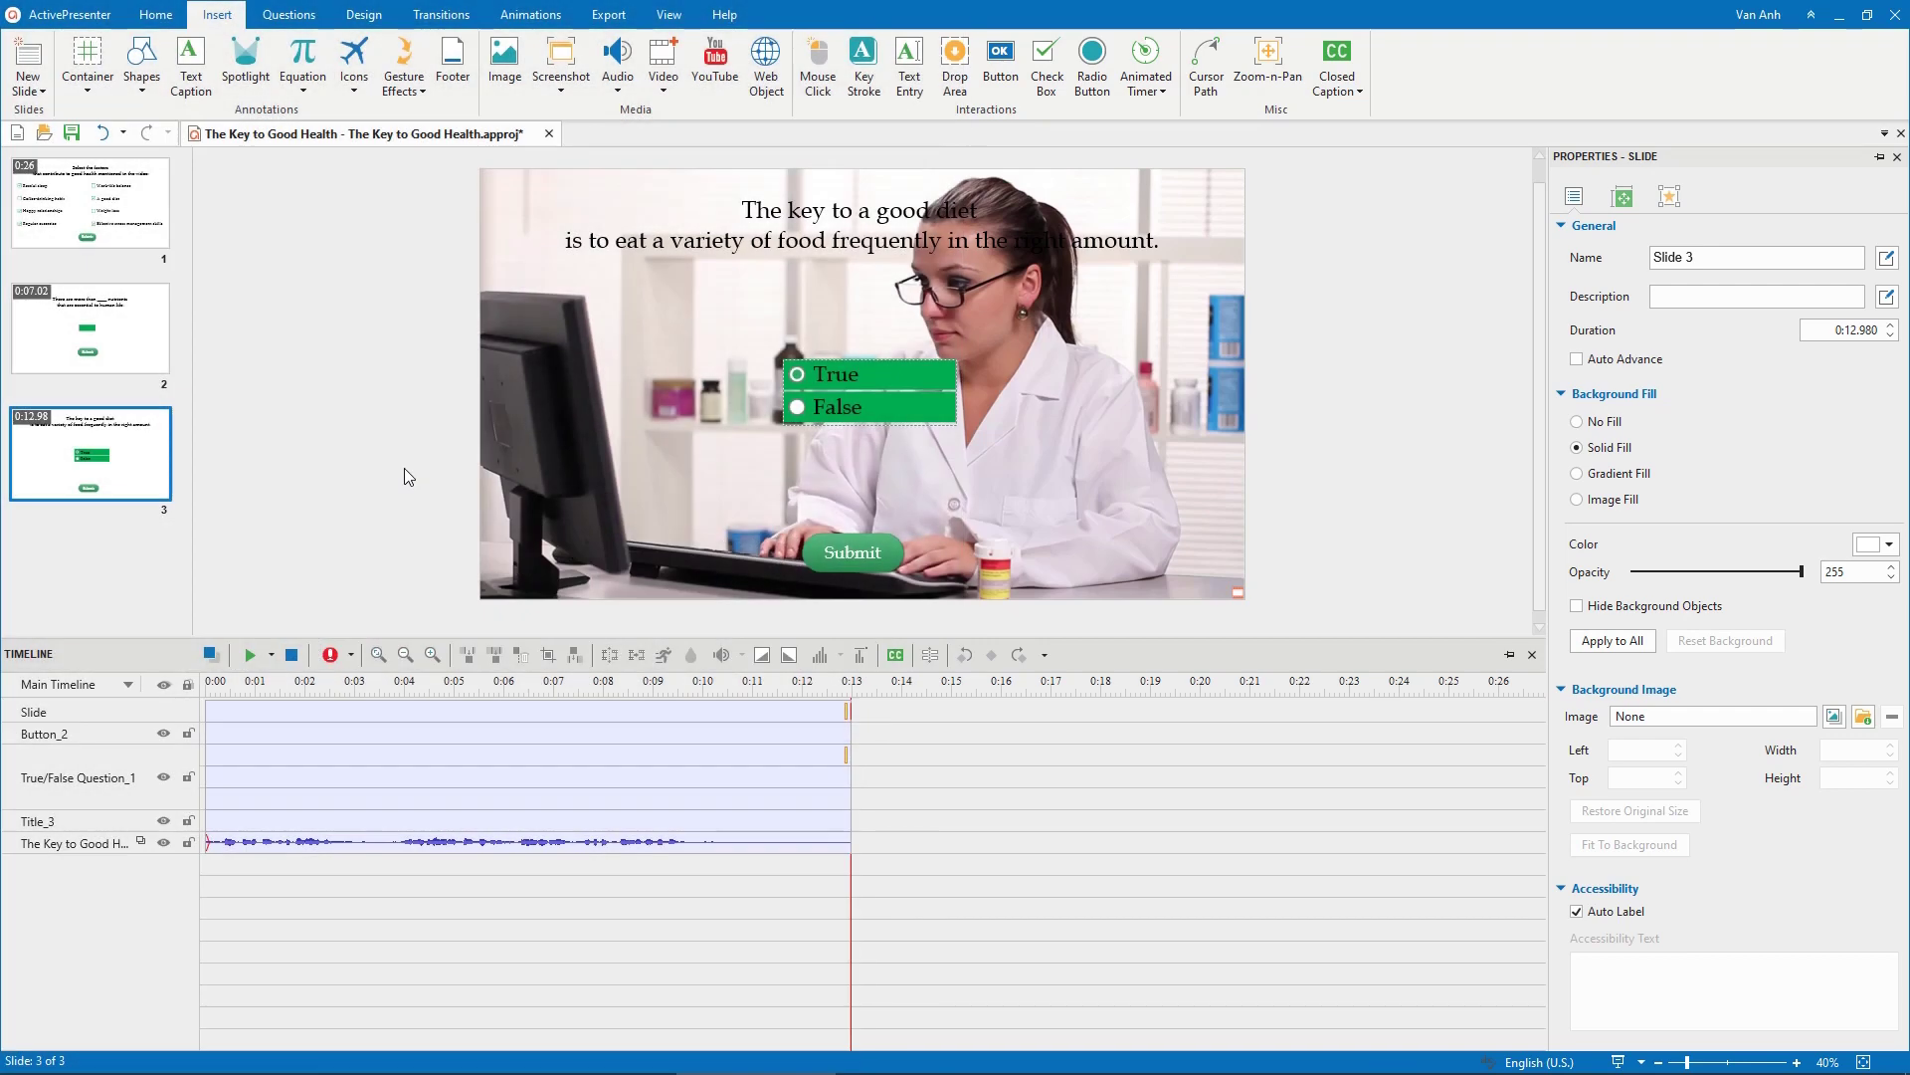
On slide 1, move the title, question and Submit button in the timeline to start at 0:21.940
left_click(89, 204)
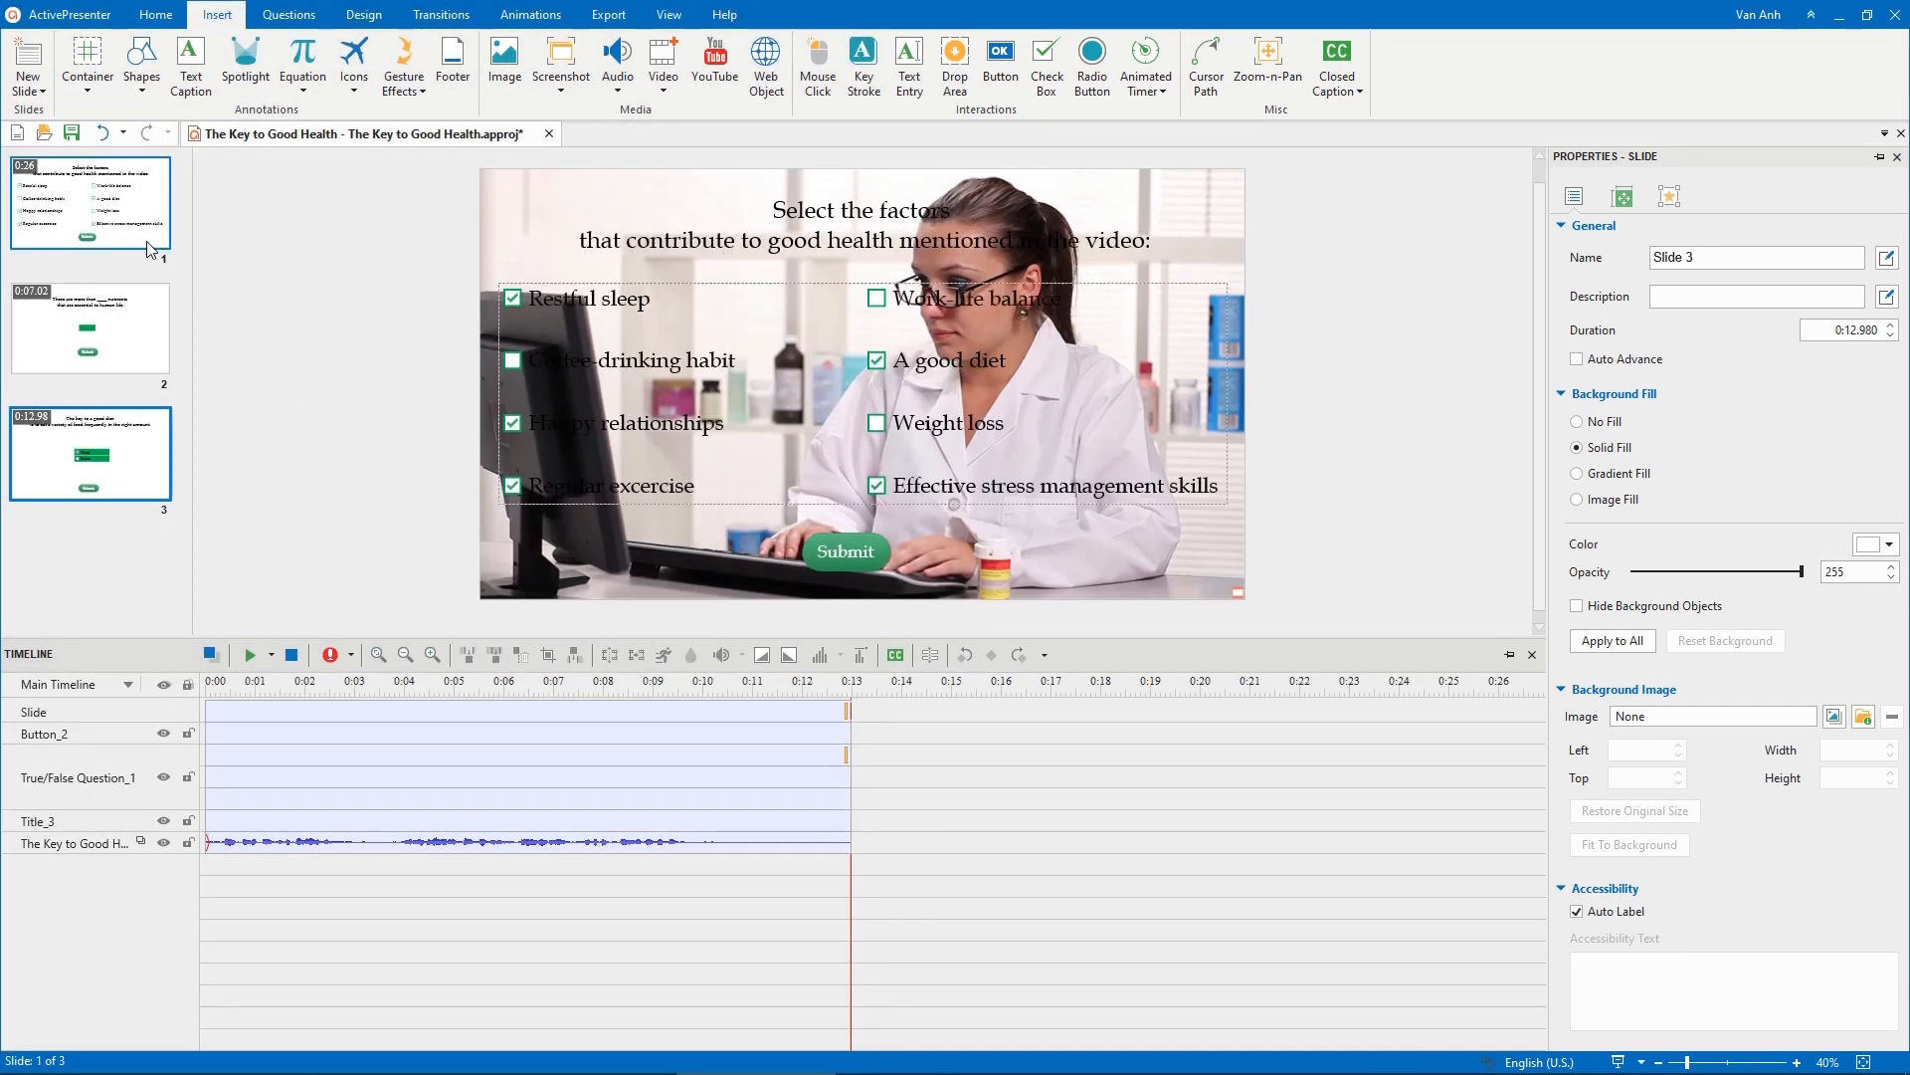
left_click(1299, 689)
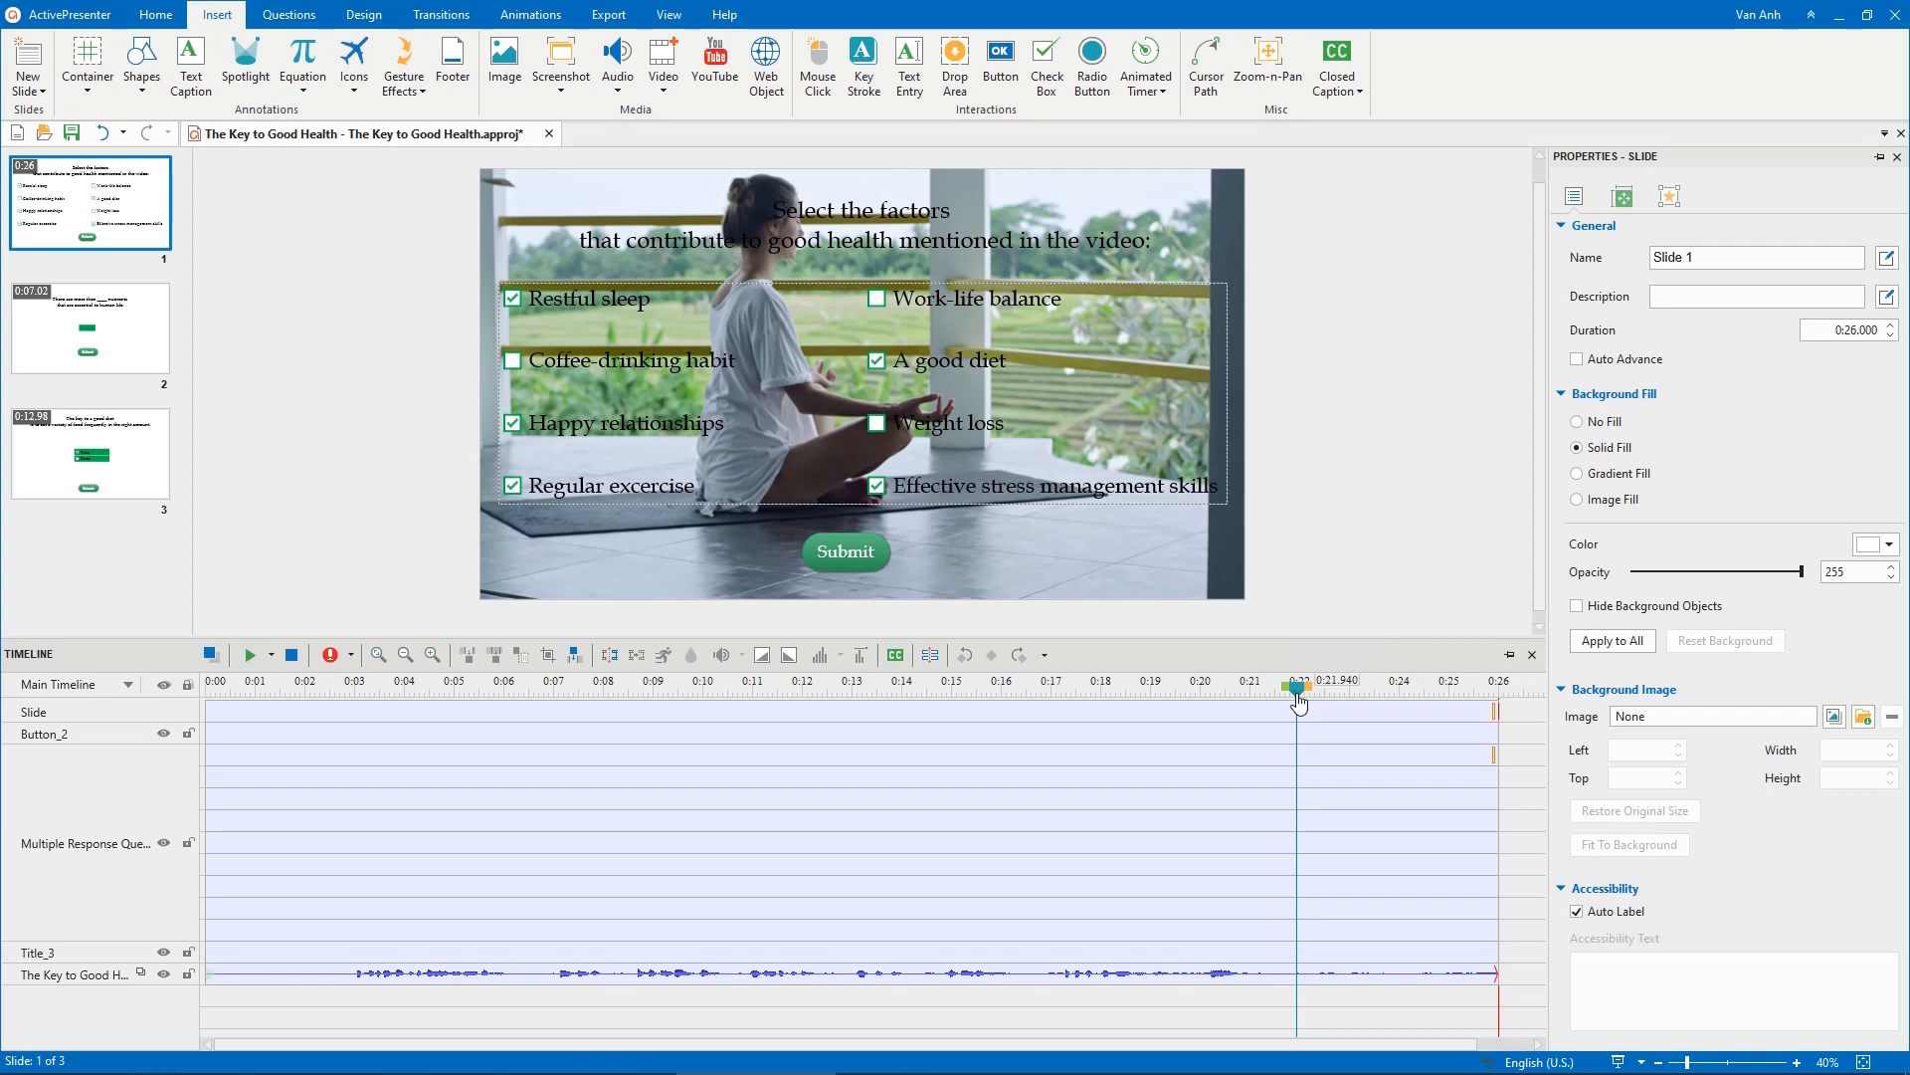
left_click(130, 954)
left_click(108, 892, "ctrl")
left_click(104, 729, "ctrl")
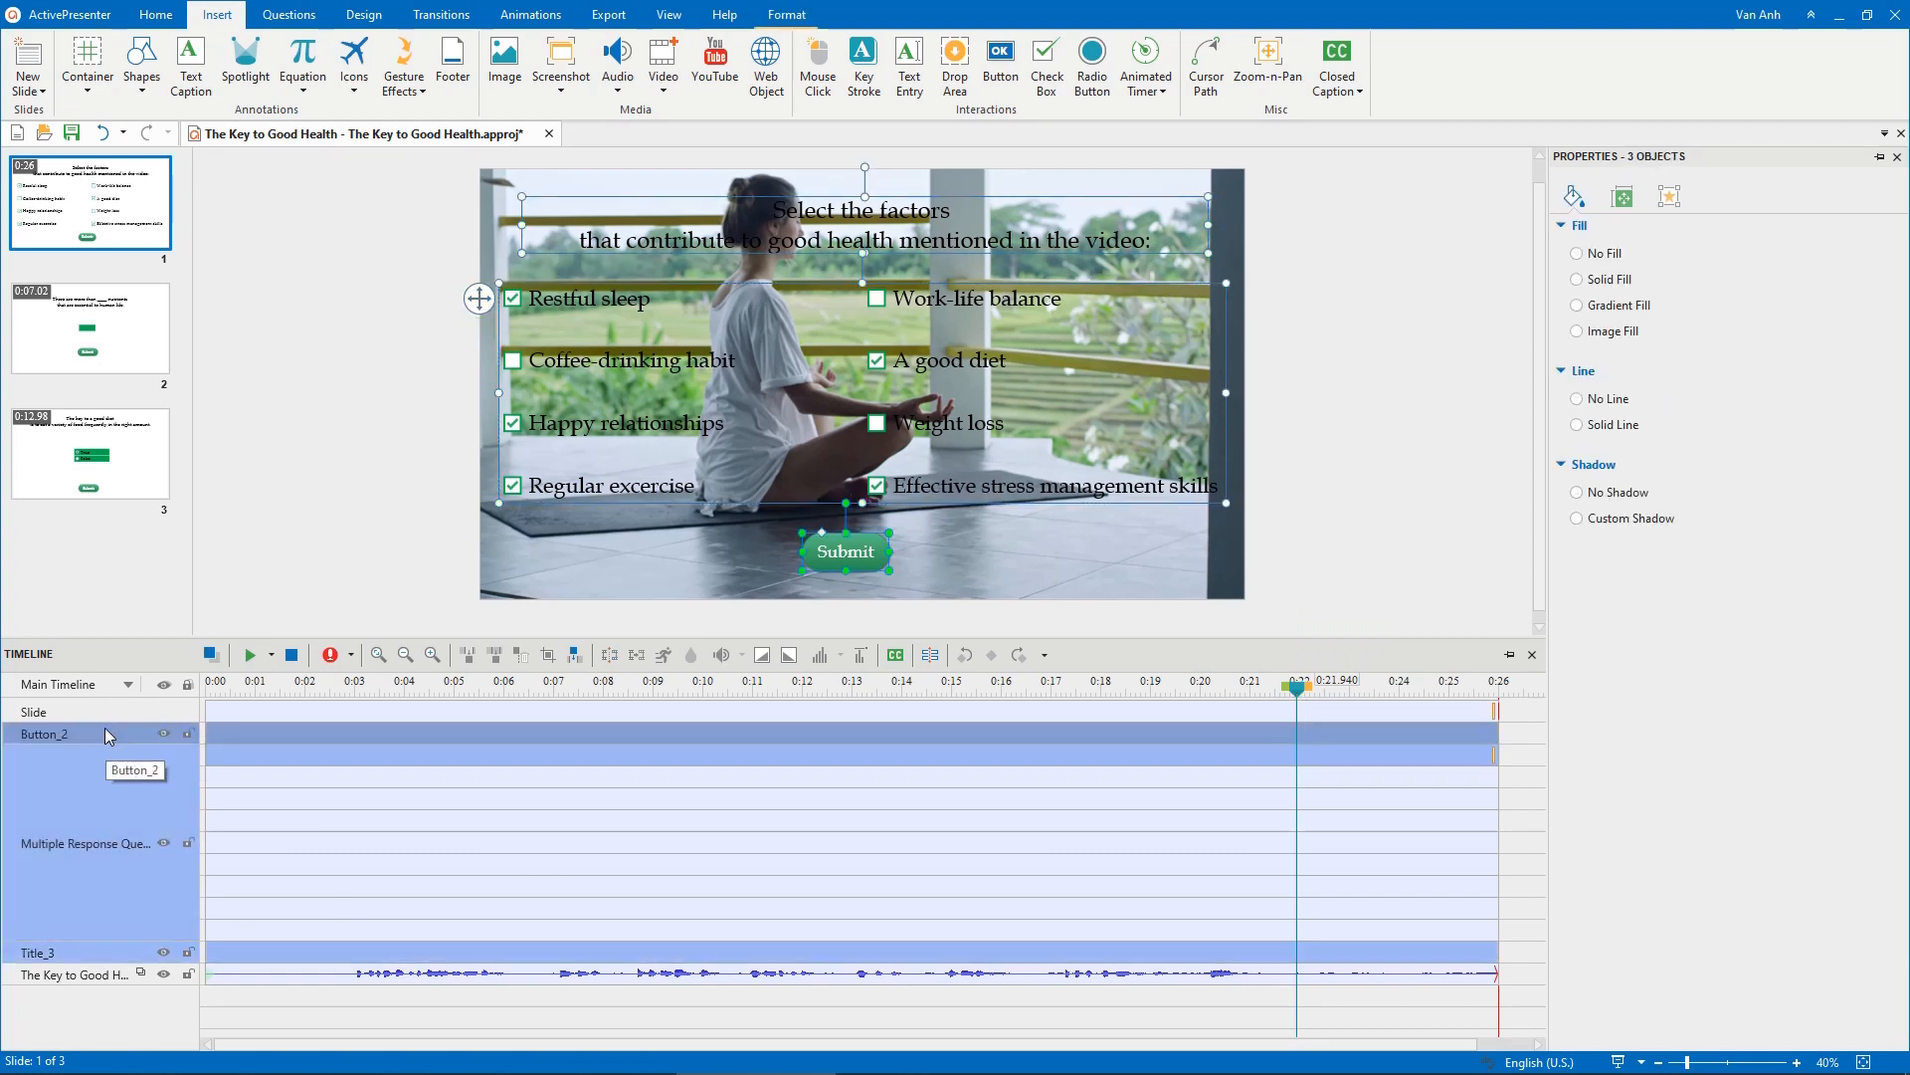
left_click_drag(223, 741, 1296, 740)
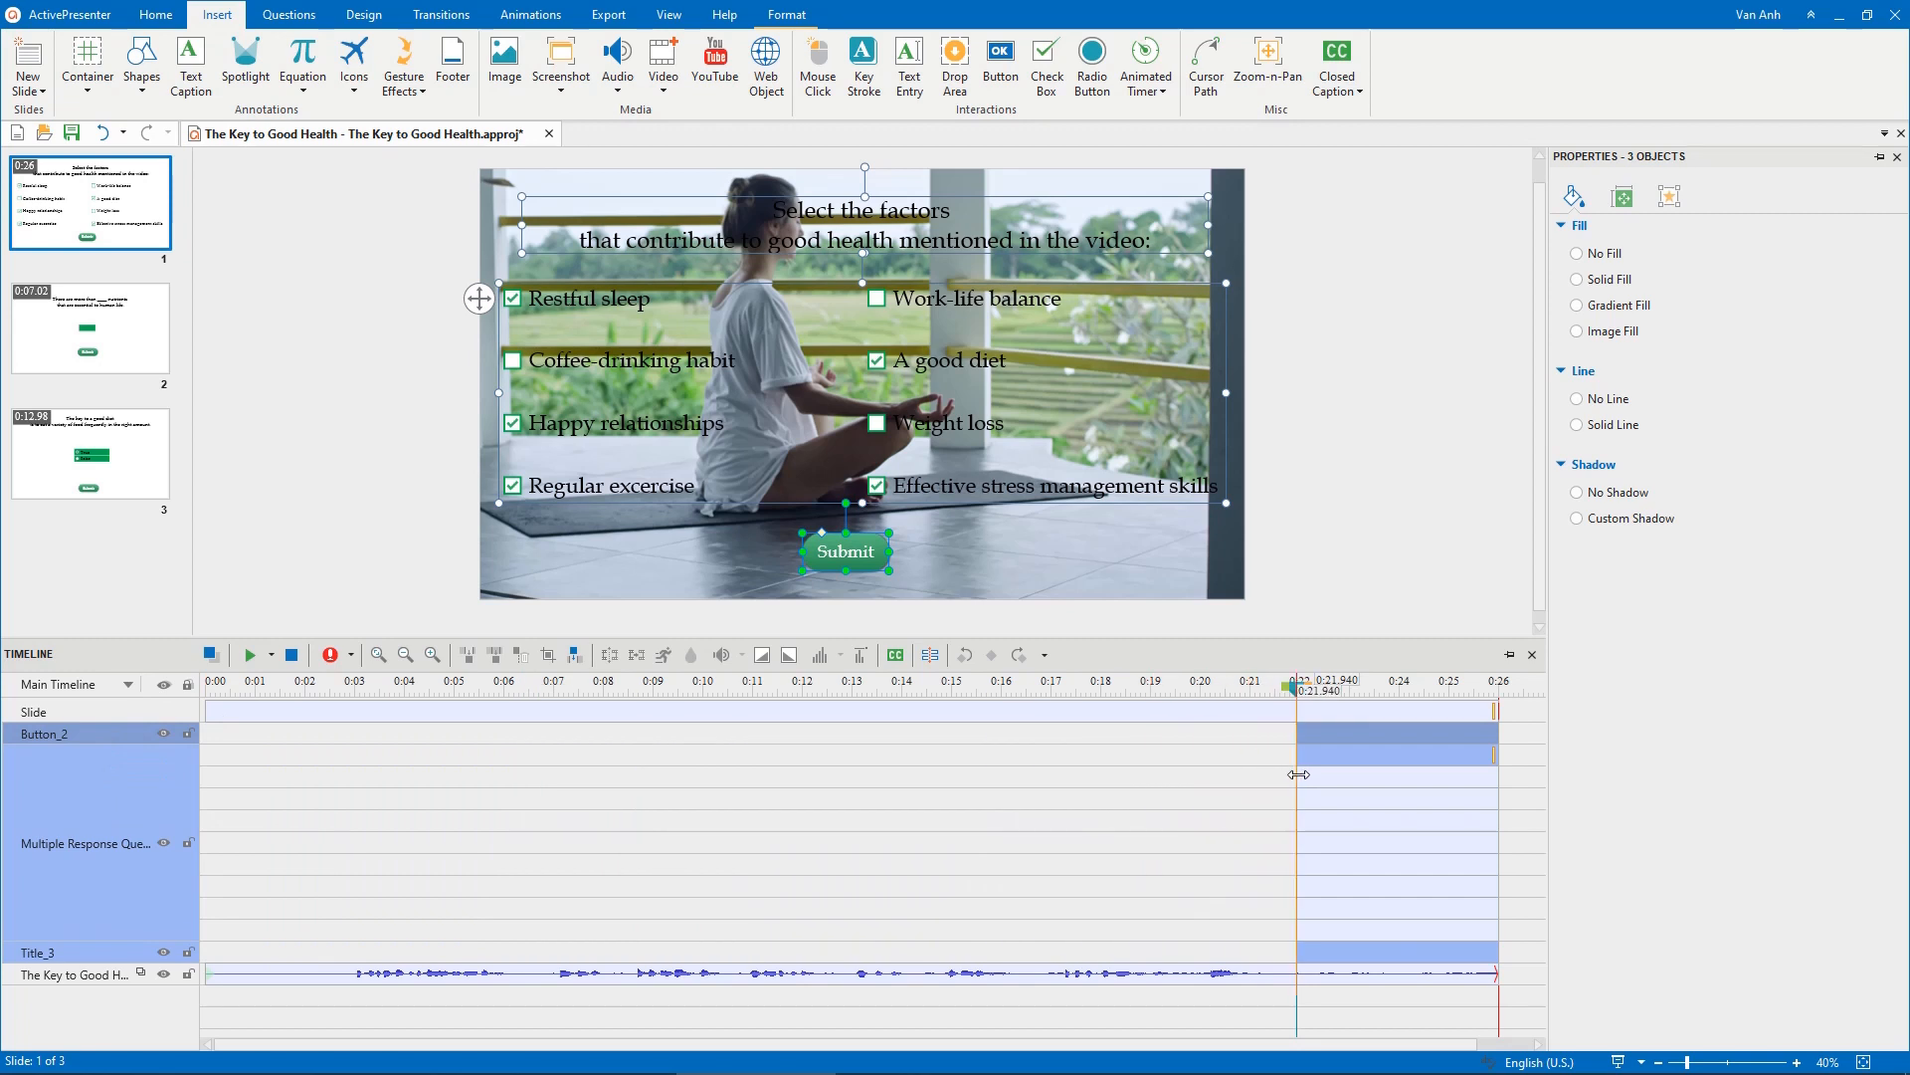
Give the three objects a fade-in entrance effect and an exit effect
left_click(529, 15)
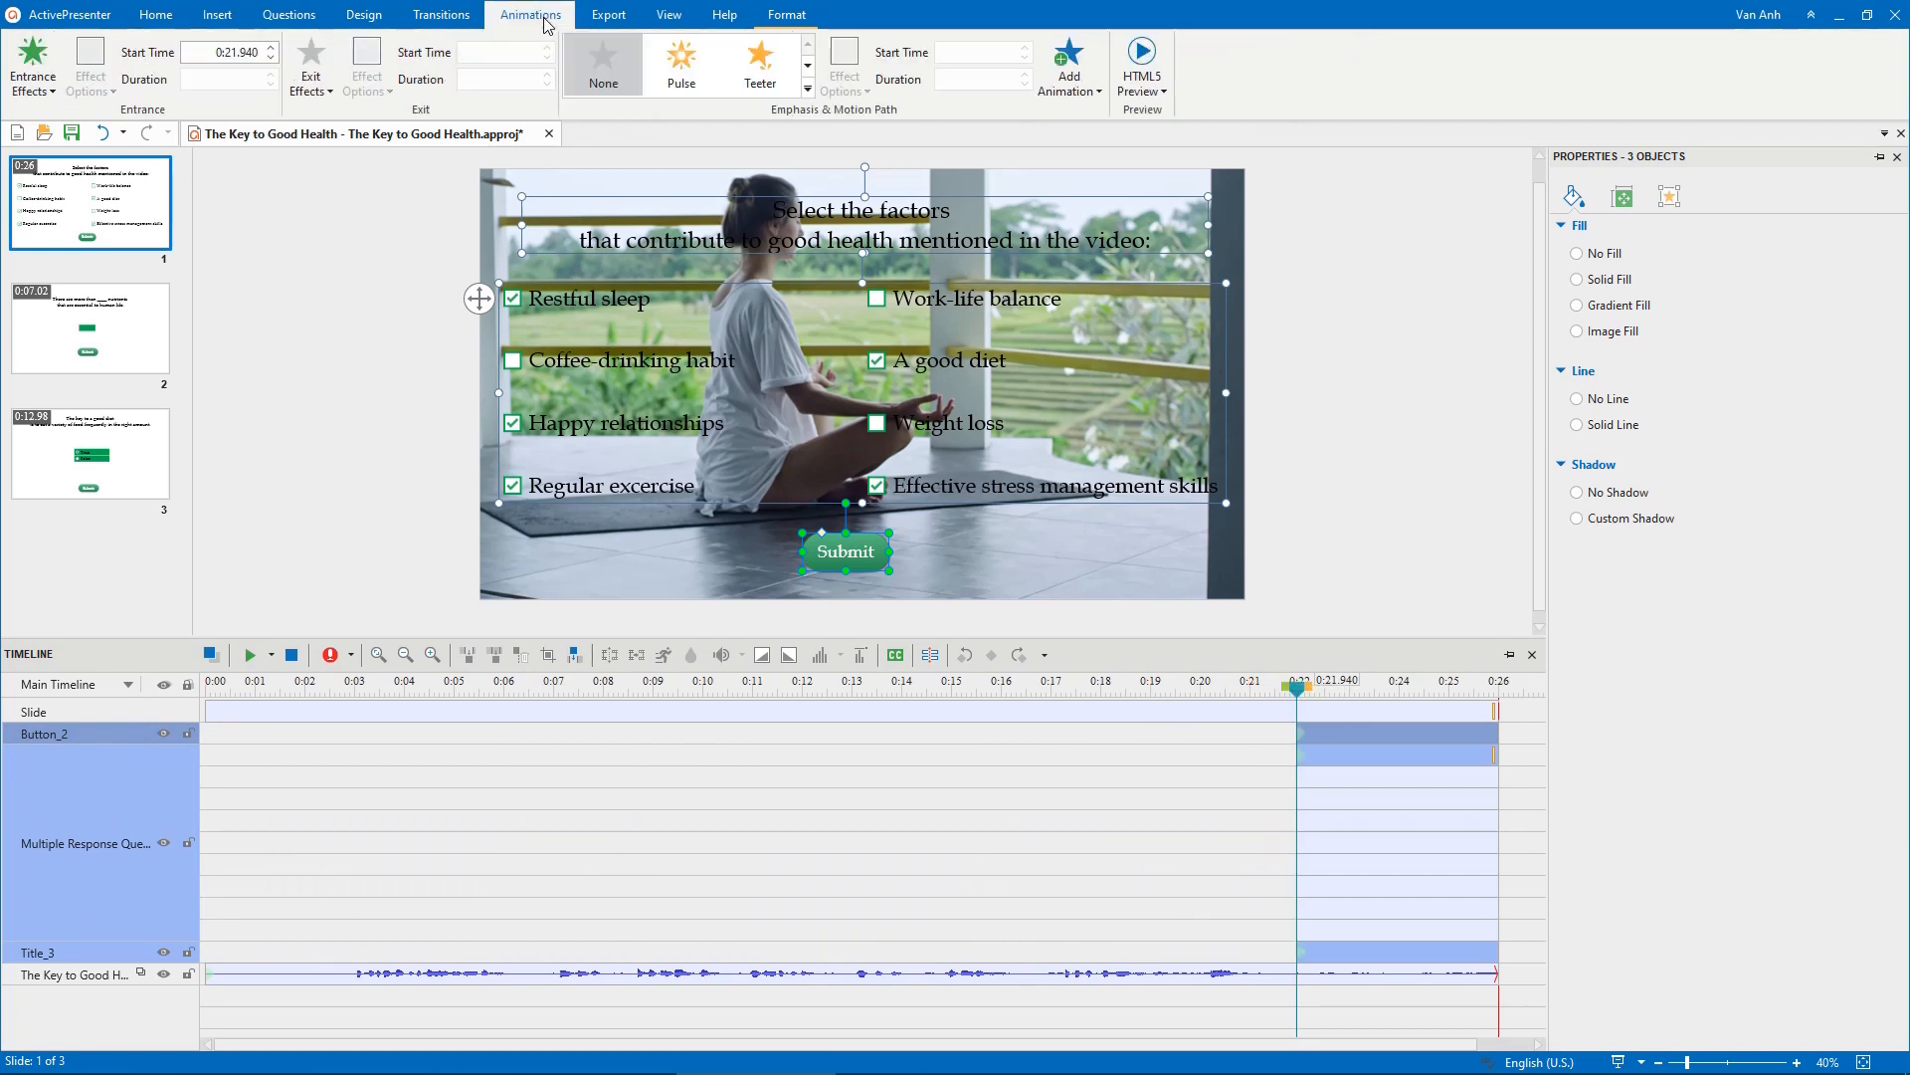
left_click(33, 82)
left_click(124, 241)
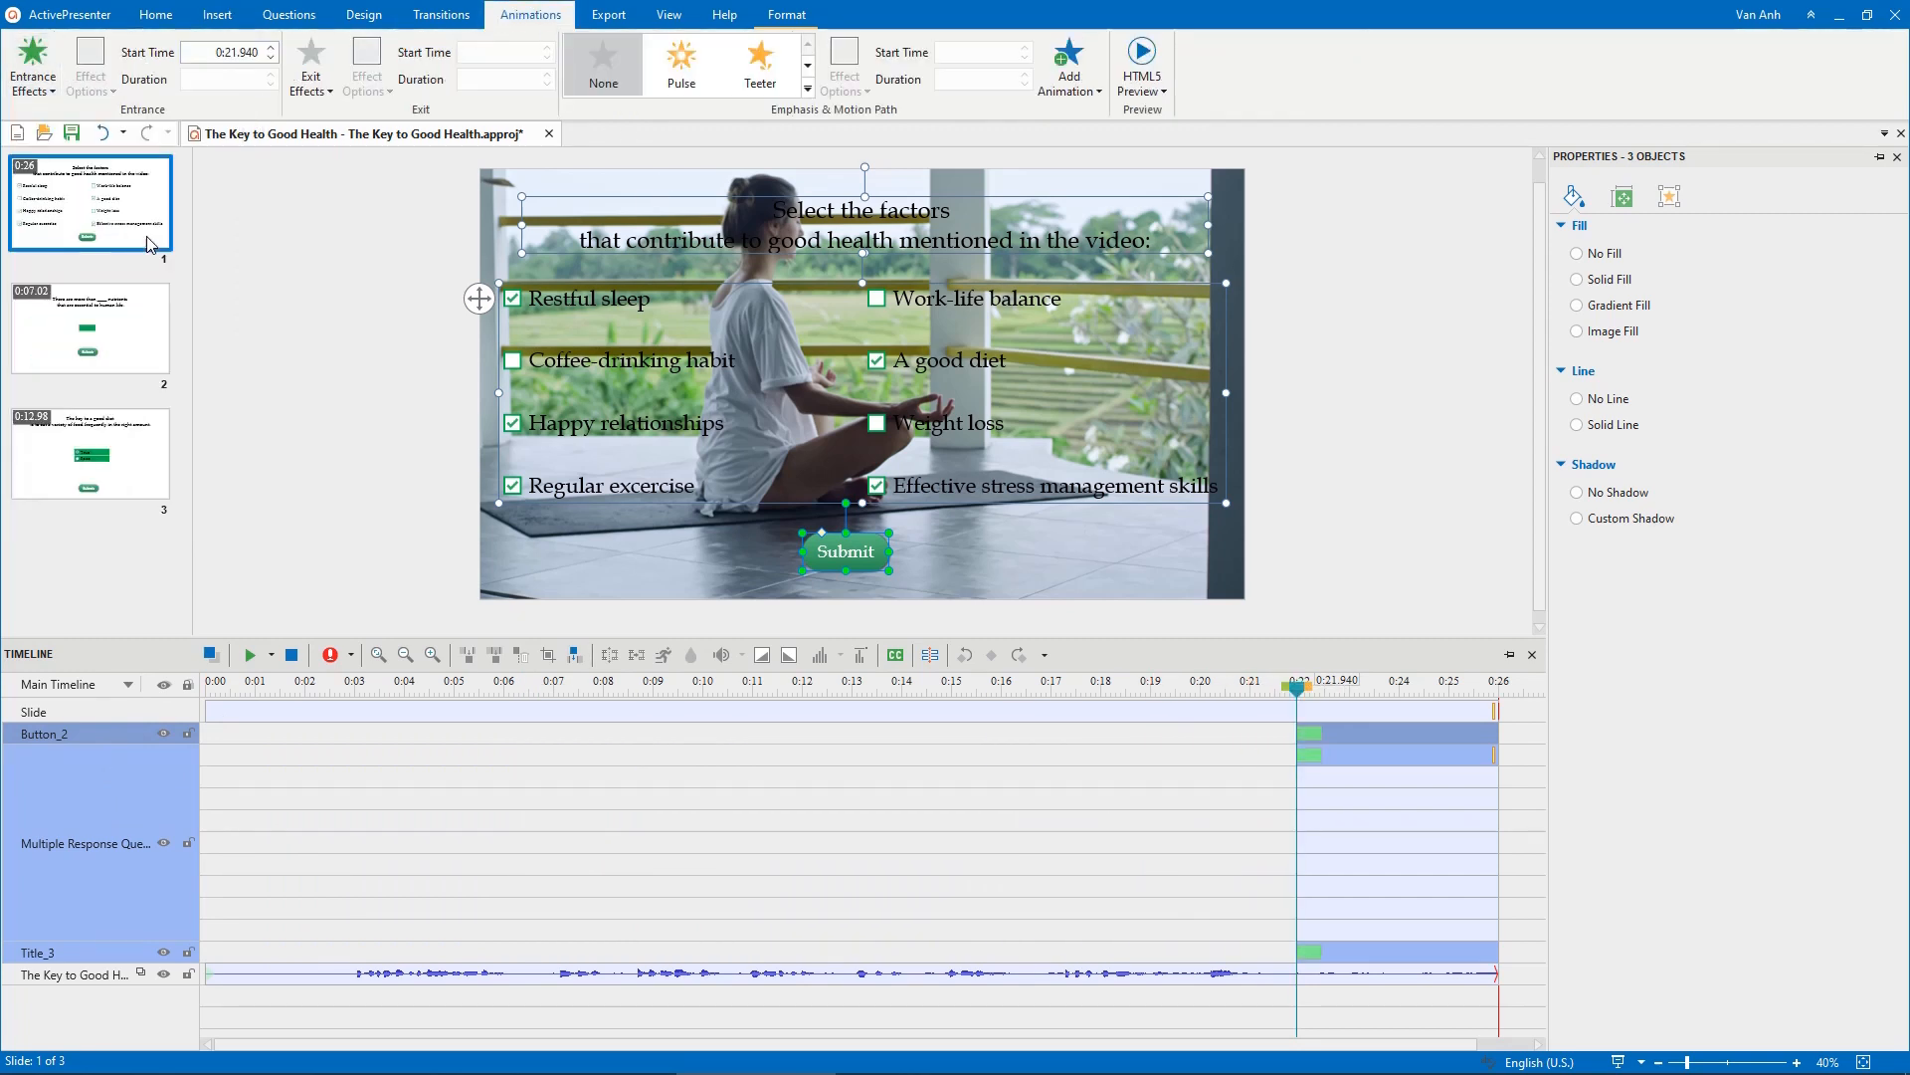
left_click(311, 73)
left_click(404, 239)
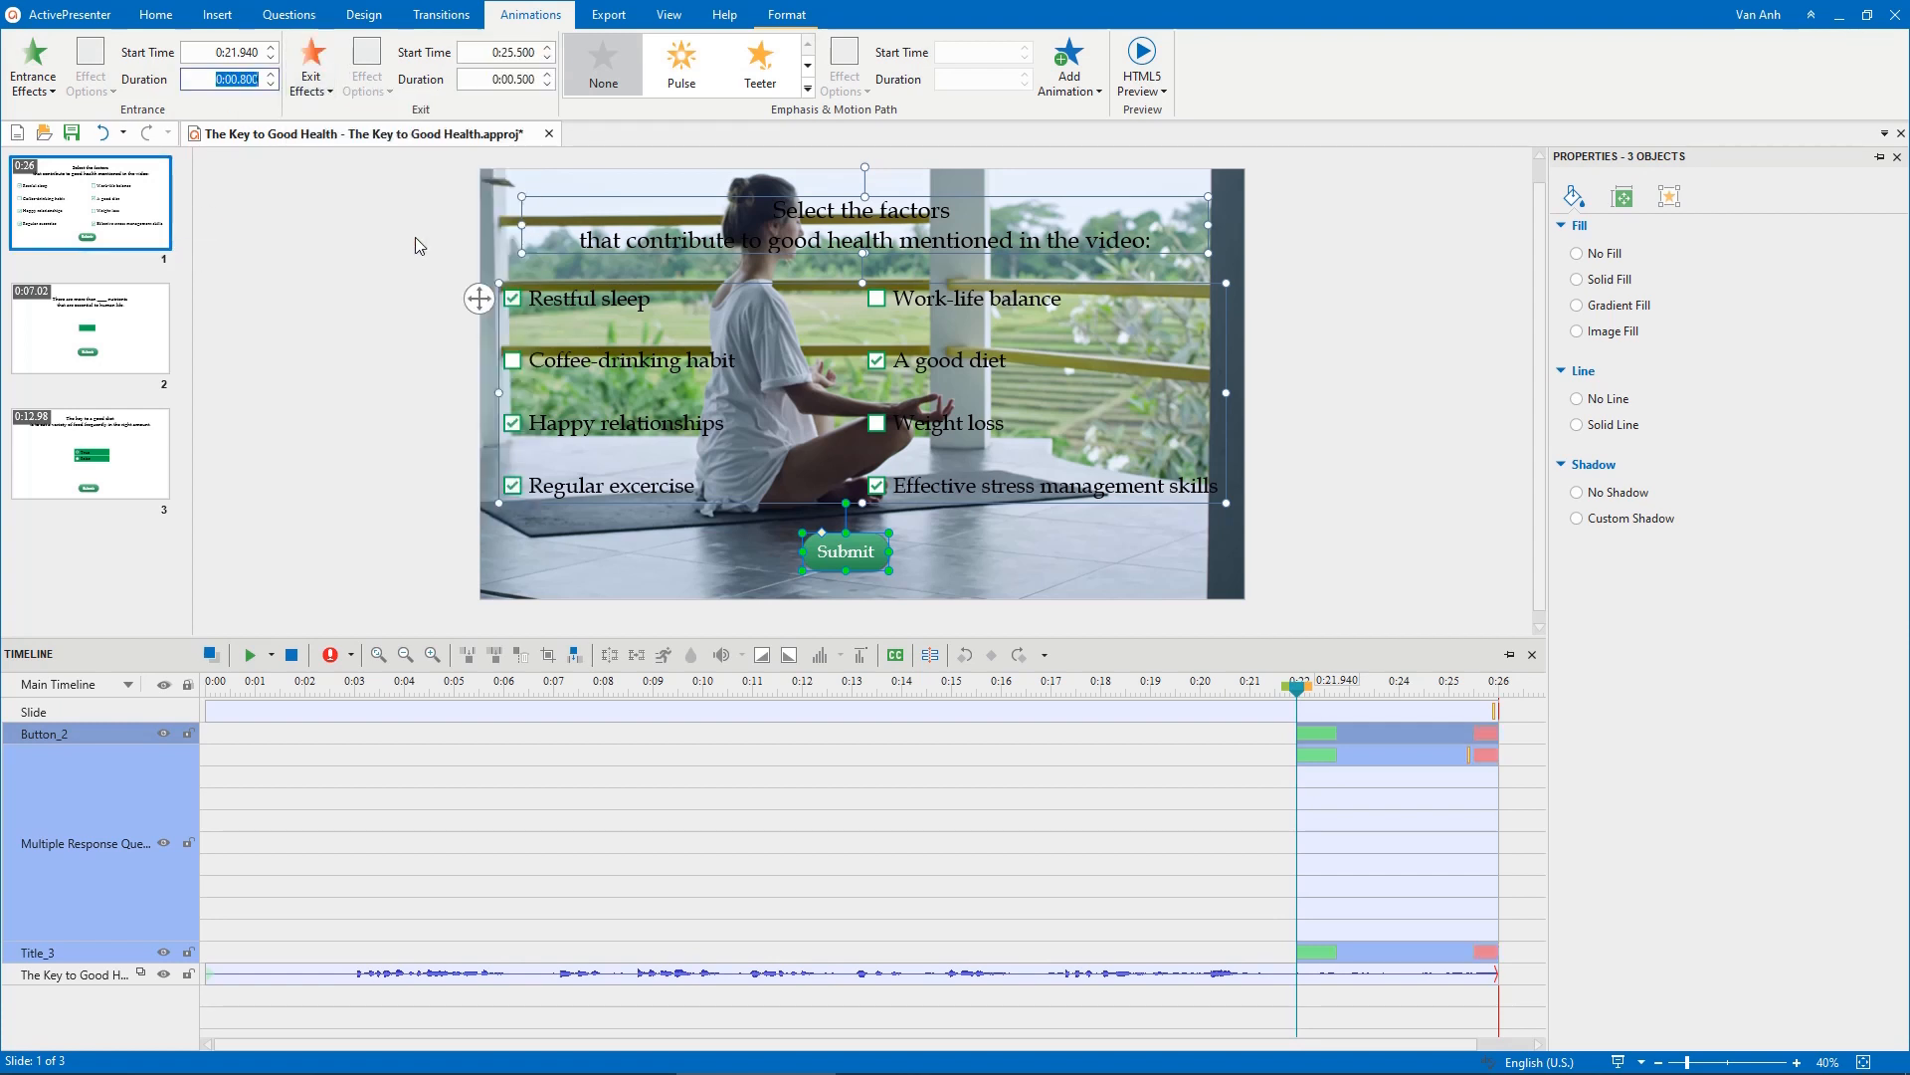
left_click(568, 307)
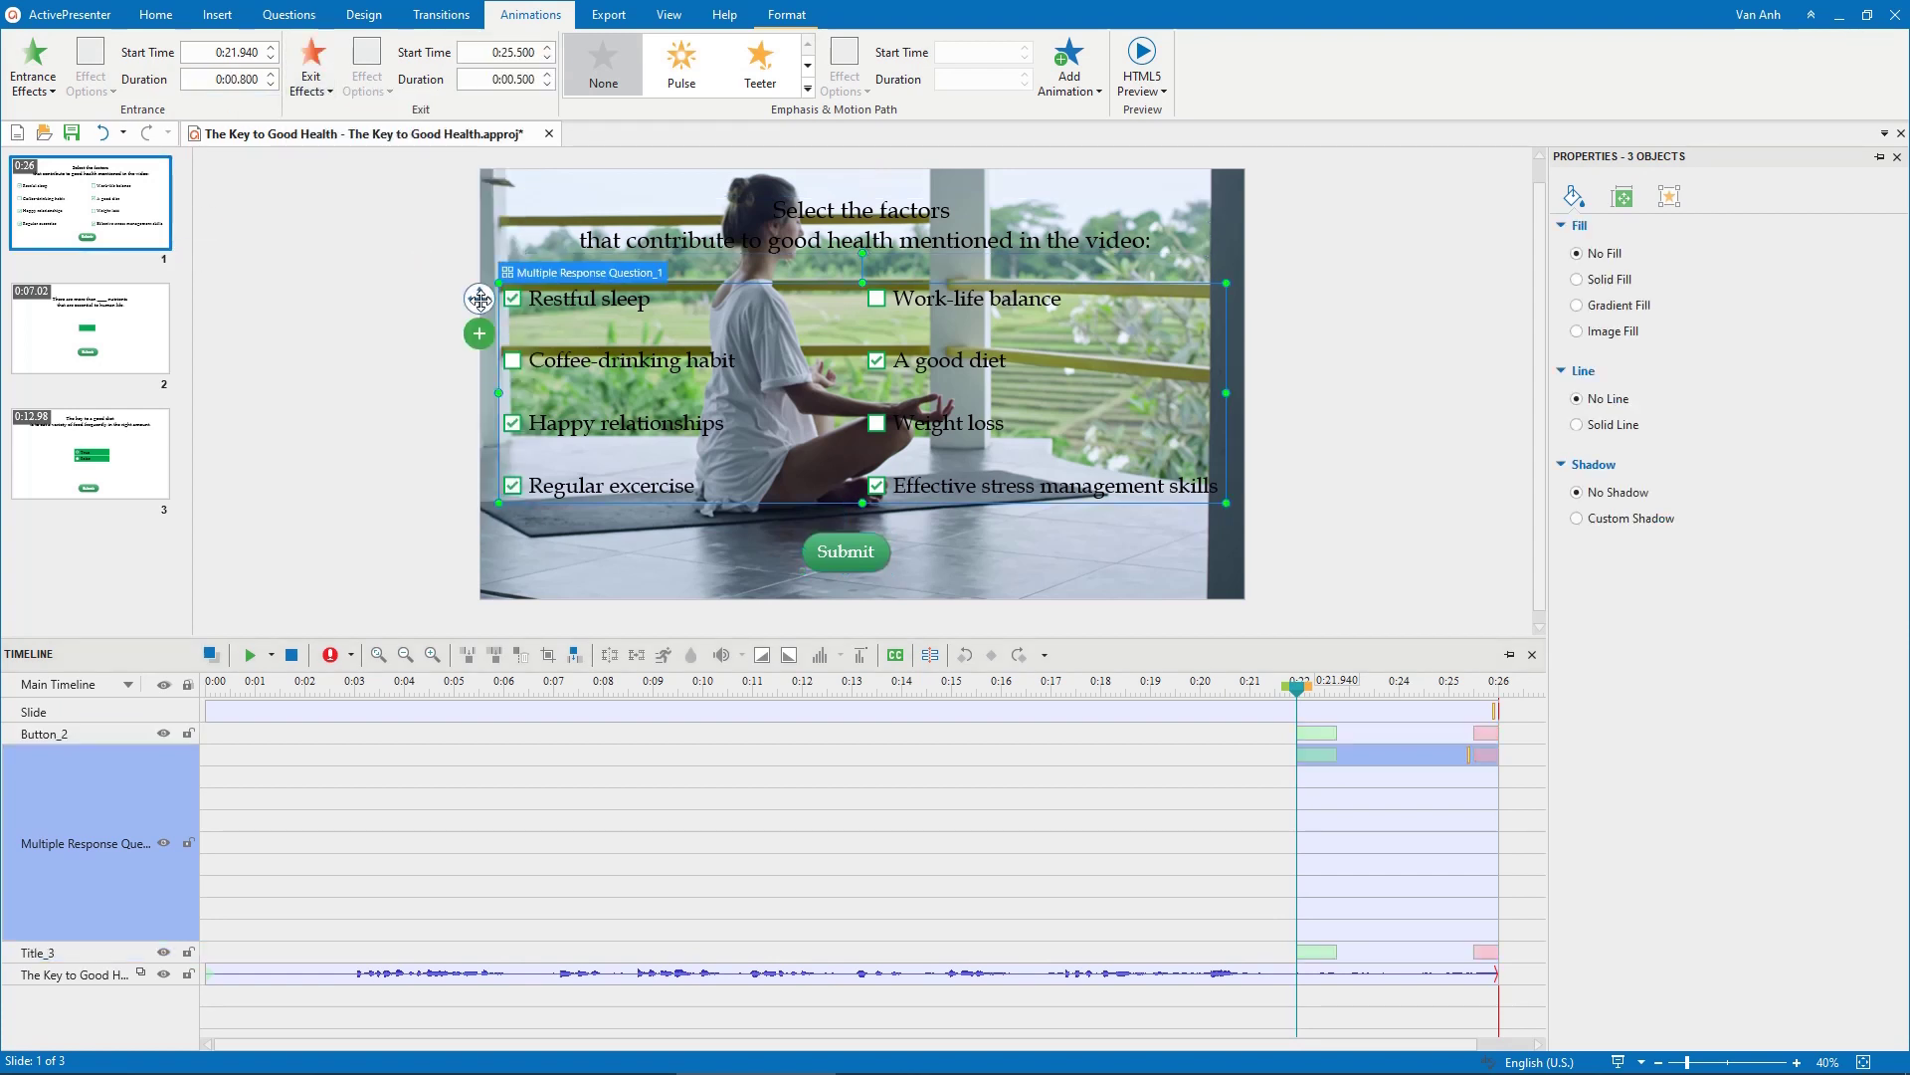
Show the Interactivity settings of the multiple response question in the Properties pane
left_click(1668, 197)
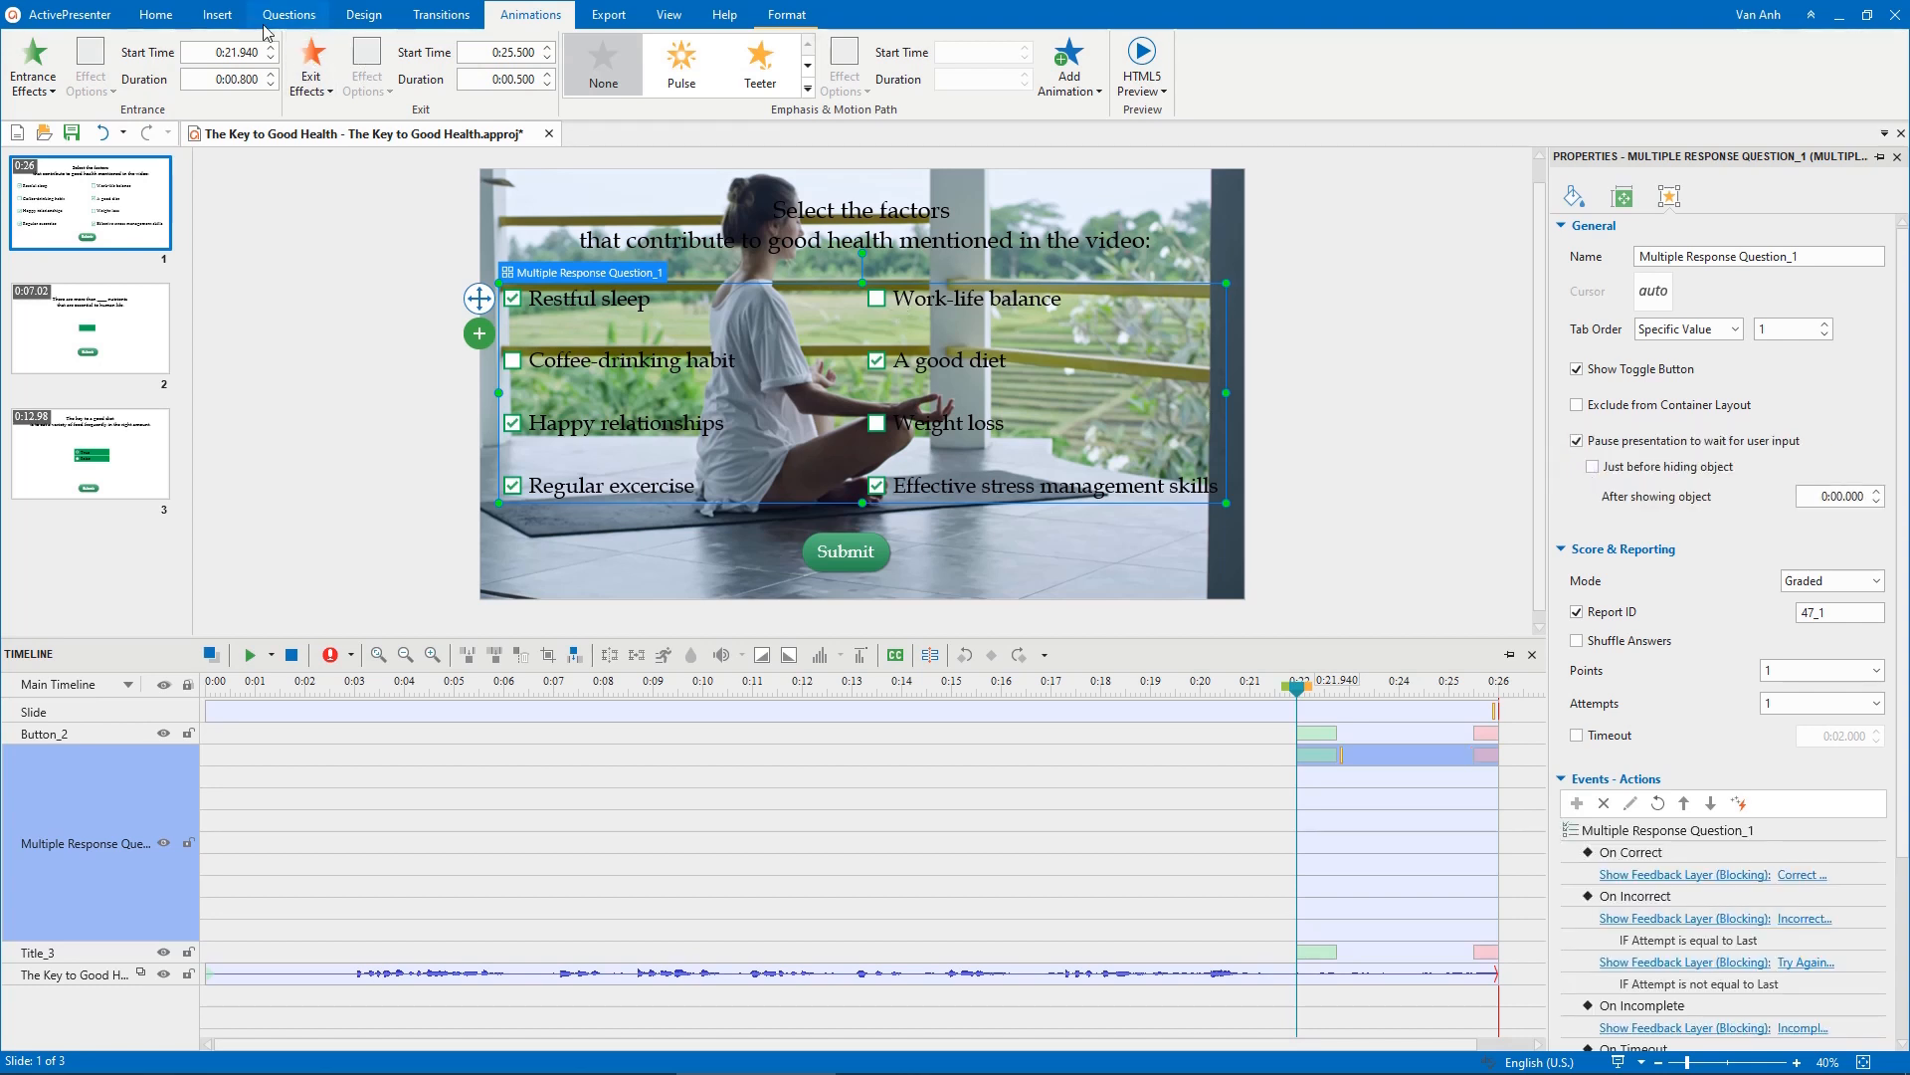
Draw a rectangle covering slide 1 and extend its timeline bar to the slide's end
left_click(216, 15)
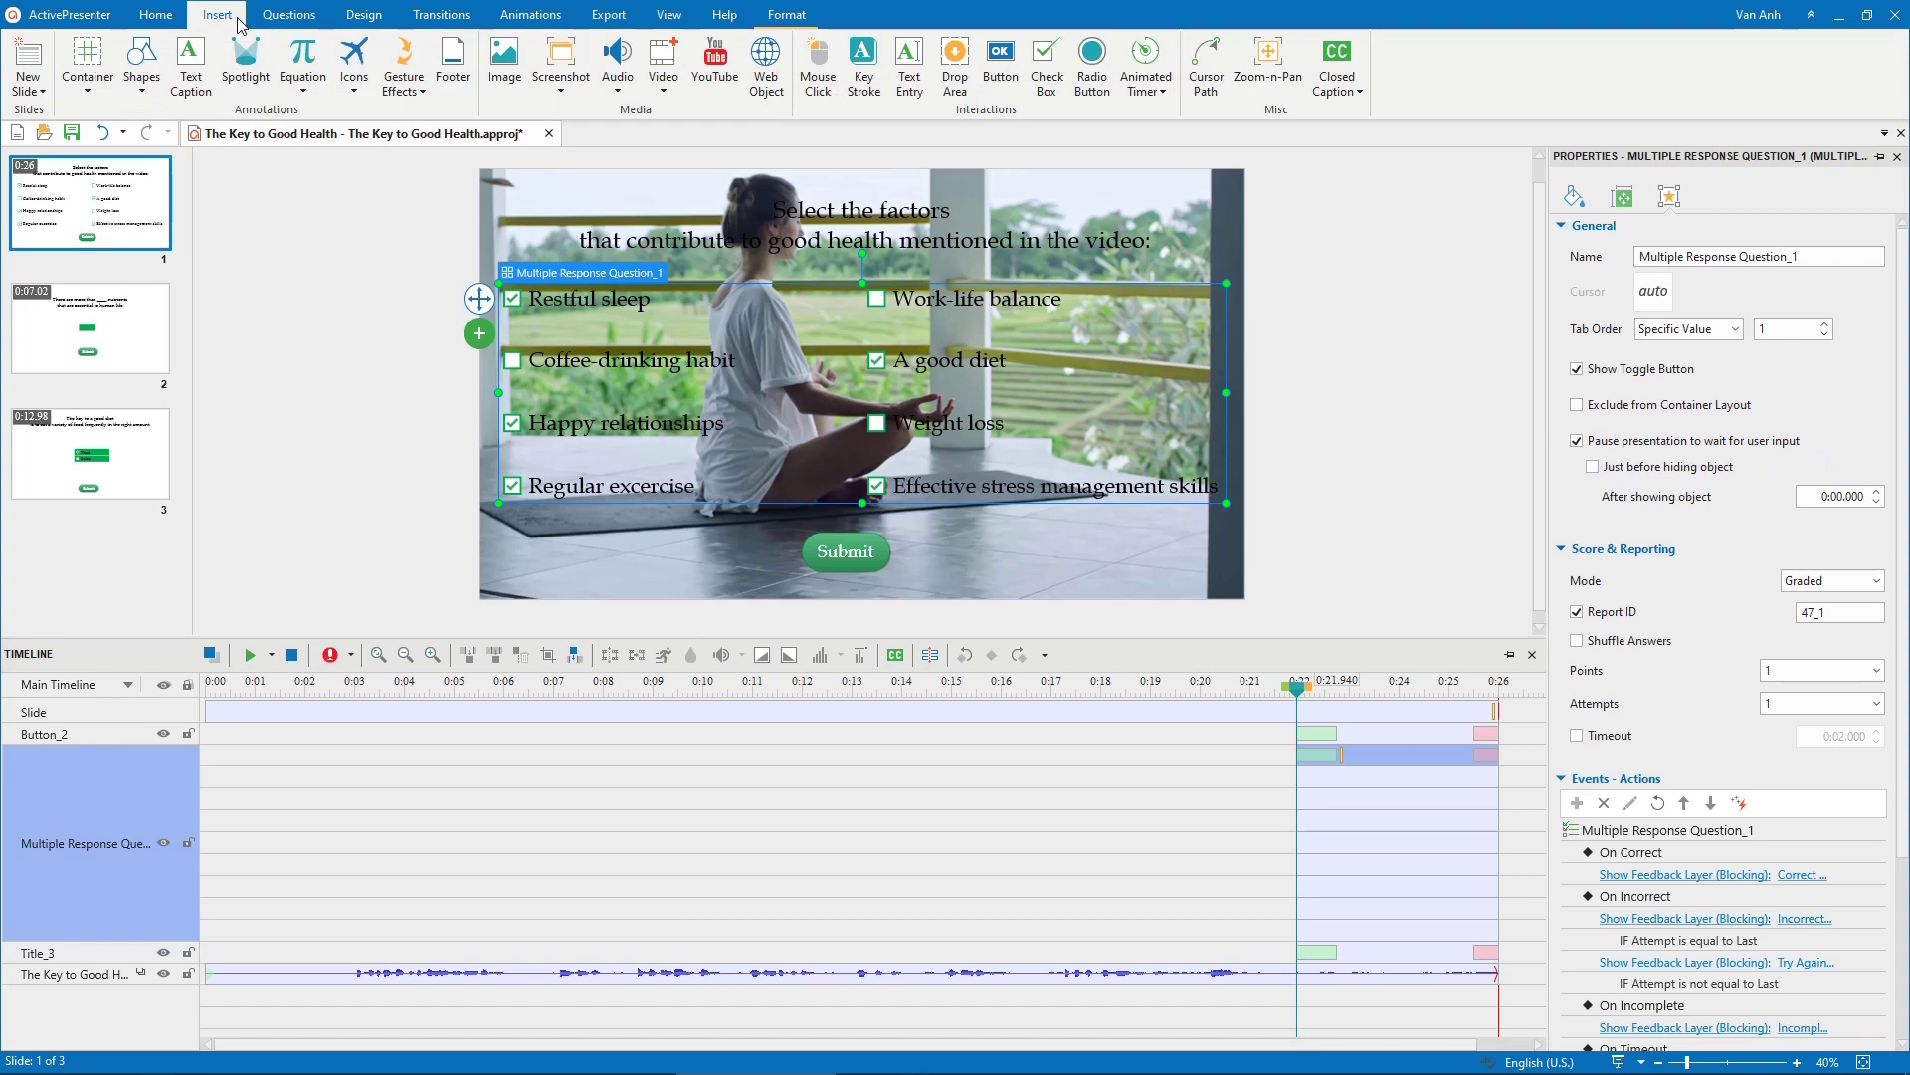
left_click(143, 76)
left_click(132, 149)
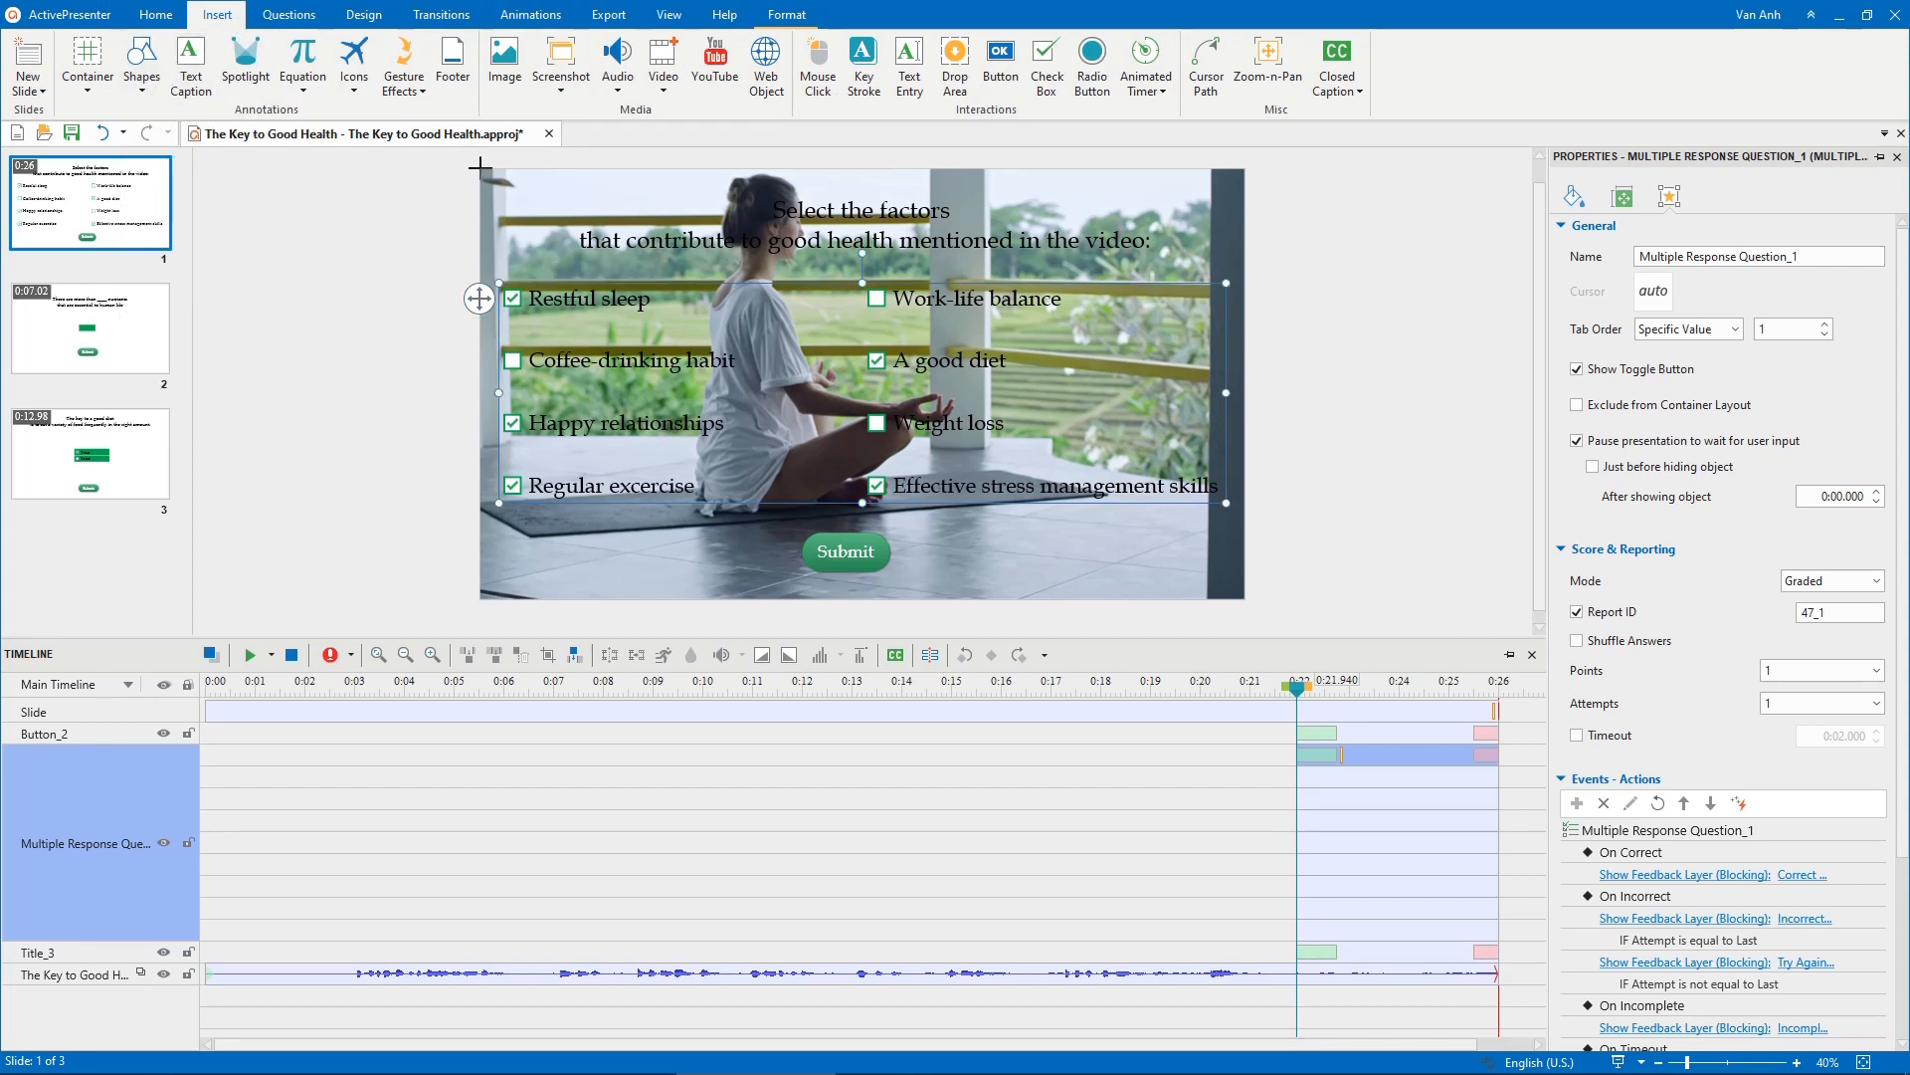
left_click_drag(481, 168, 1245, 599)
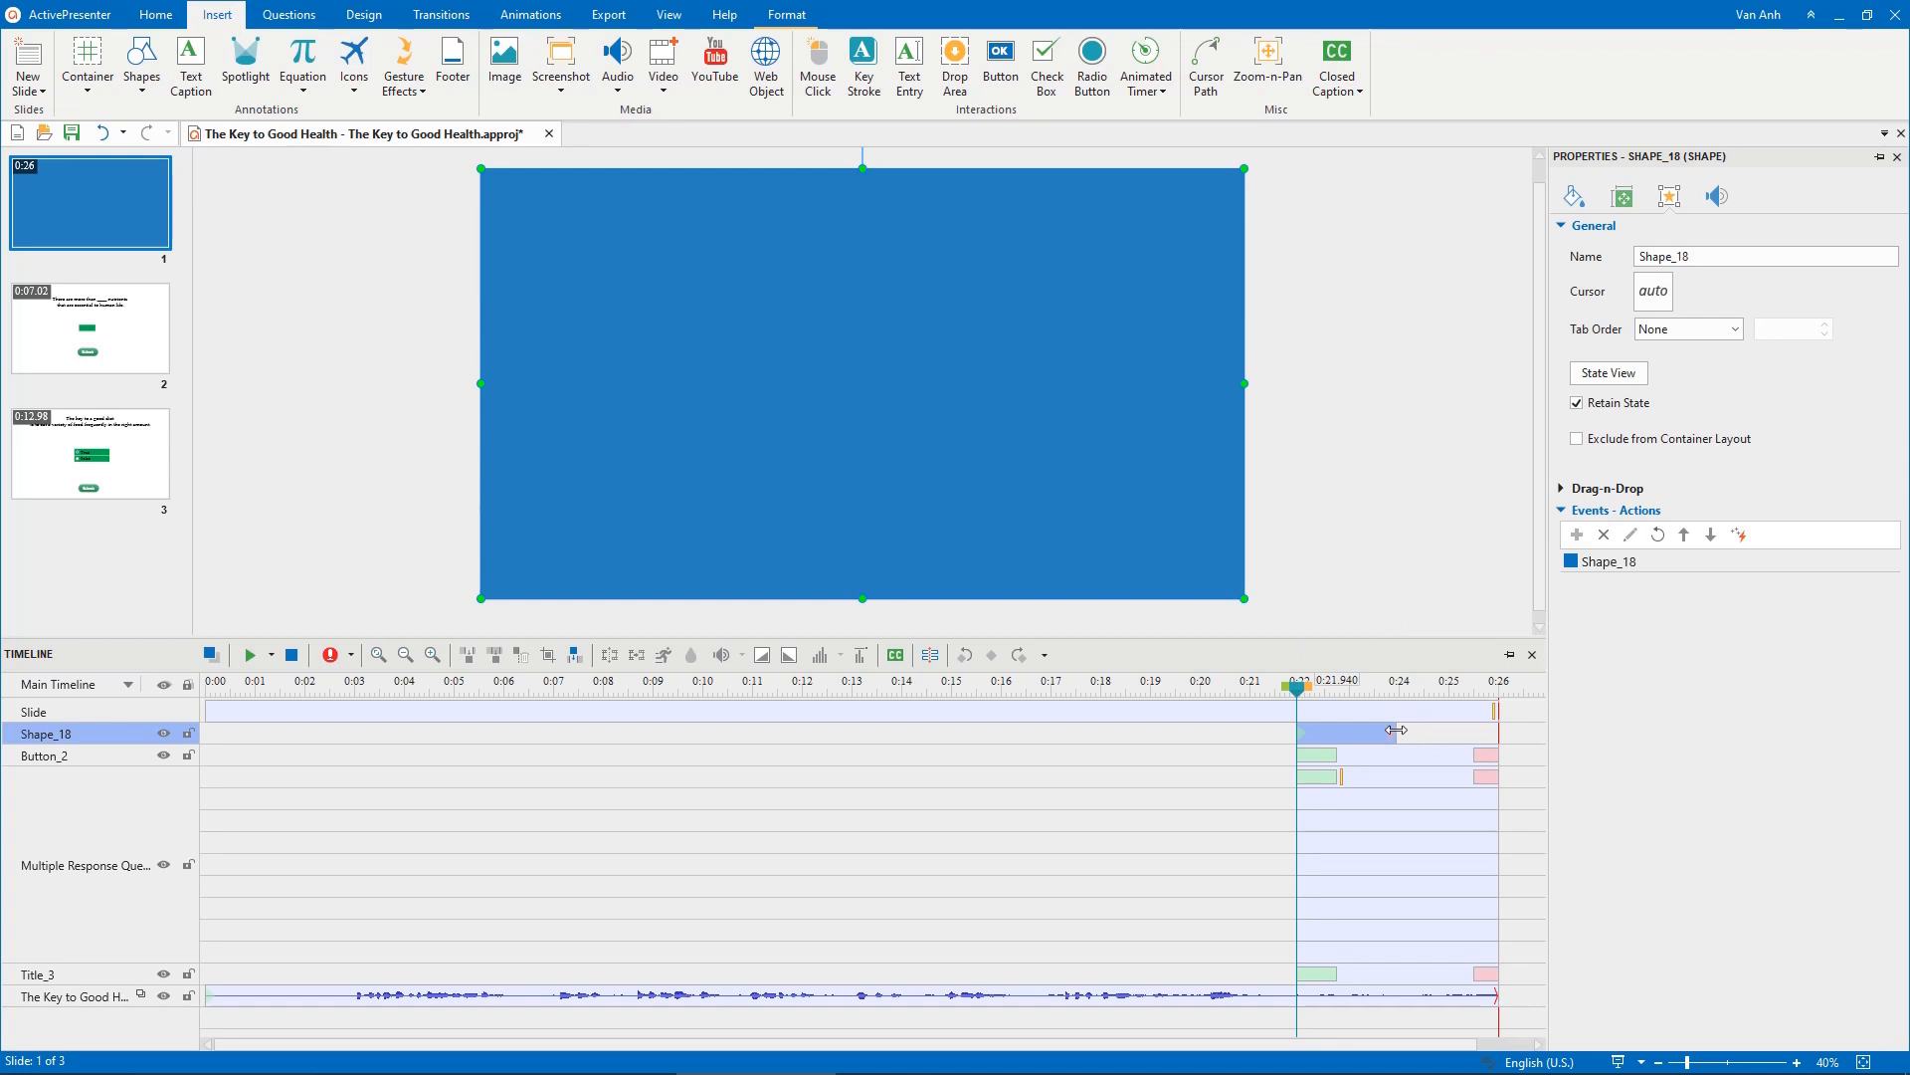
left_click_drag(1395, 731, 1491, 733)
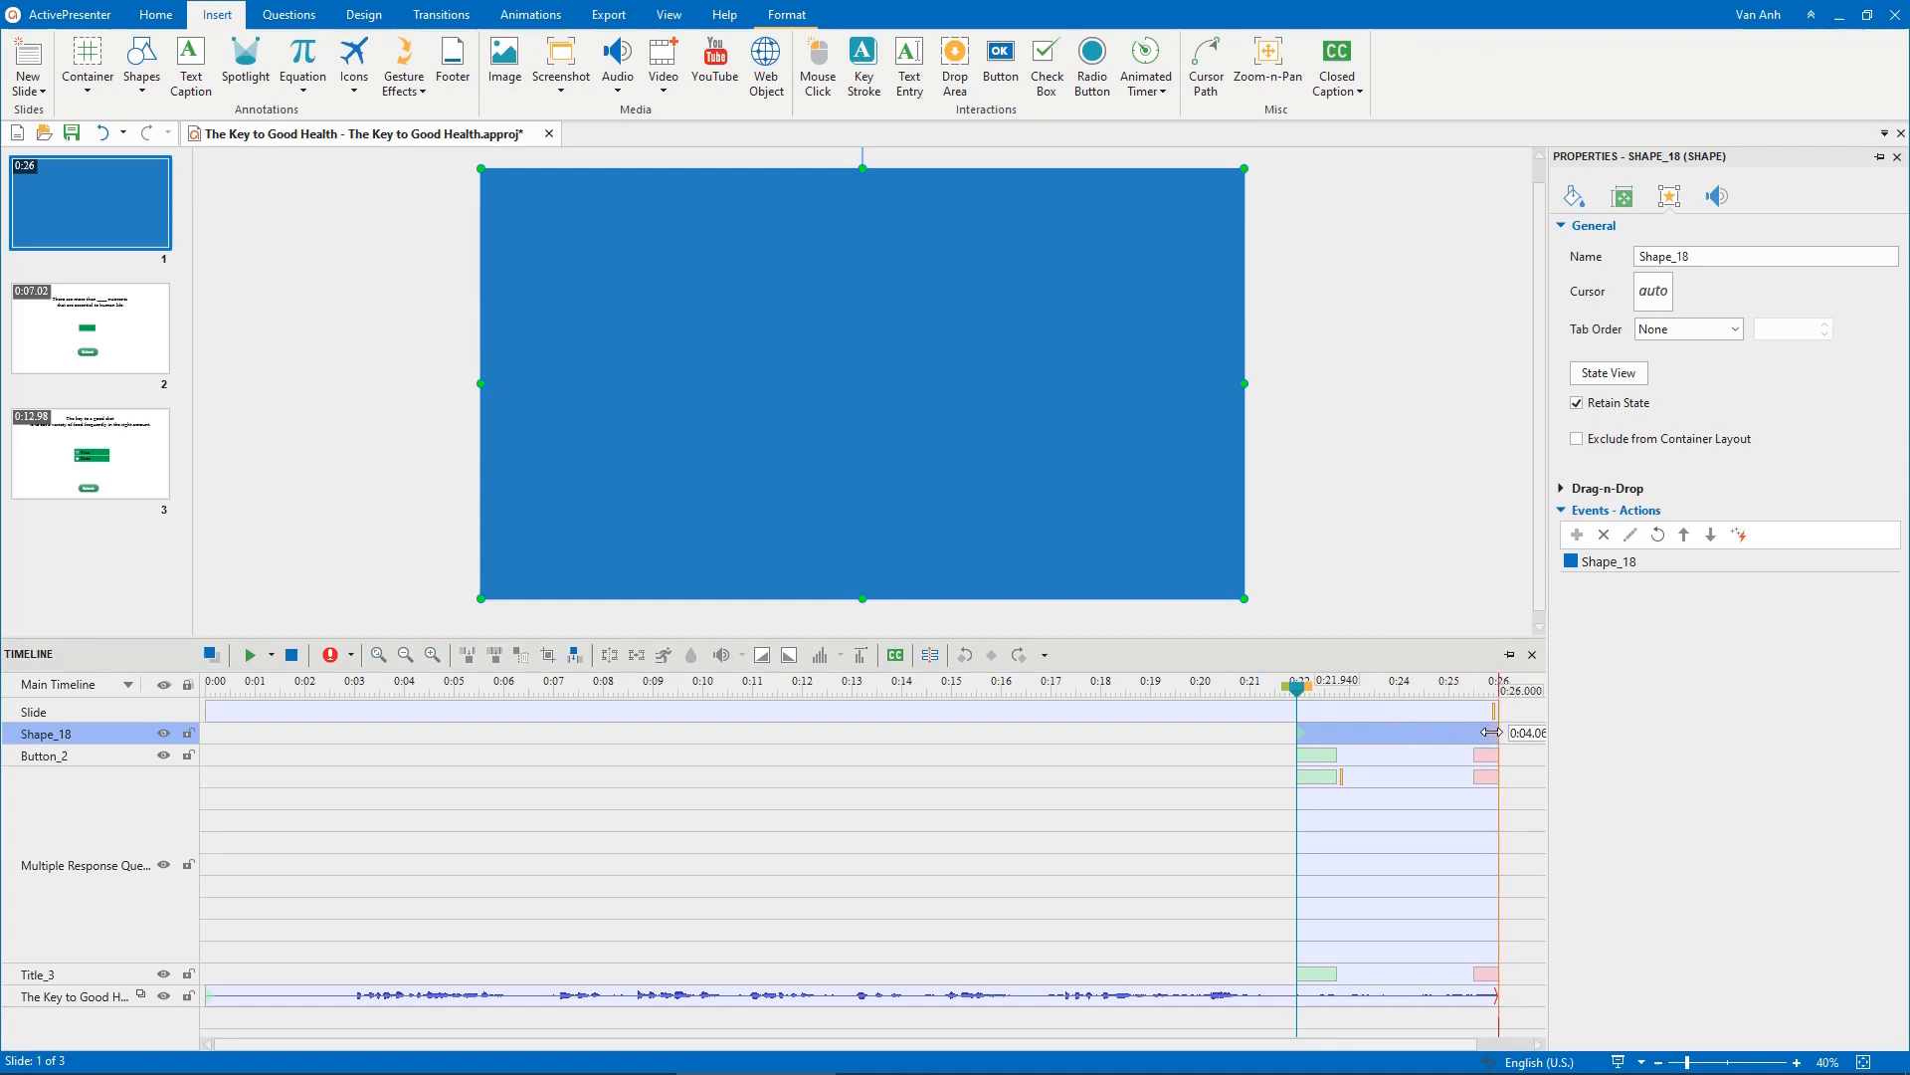
Fill the rectangle black at lower opacity, send it behind all objects, and clear the selection
left_click(1574, 196)
left_click(1890, 377)
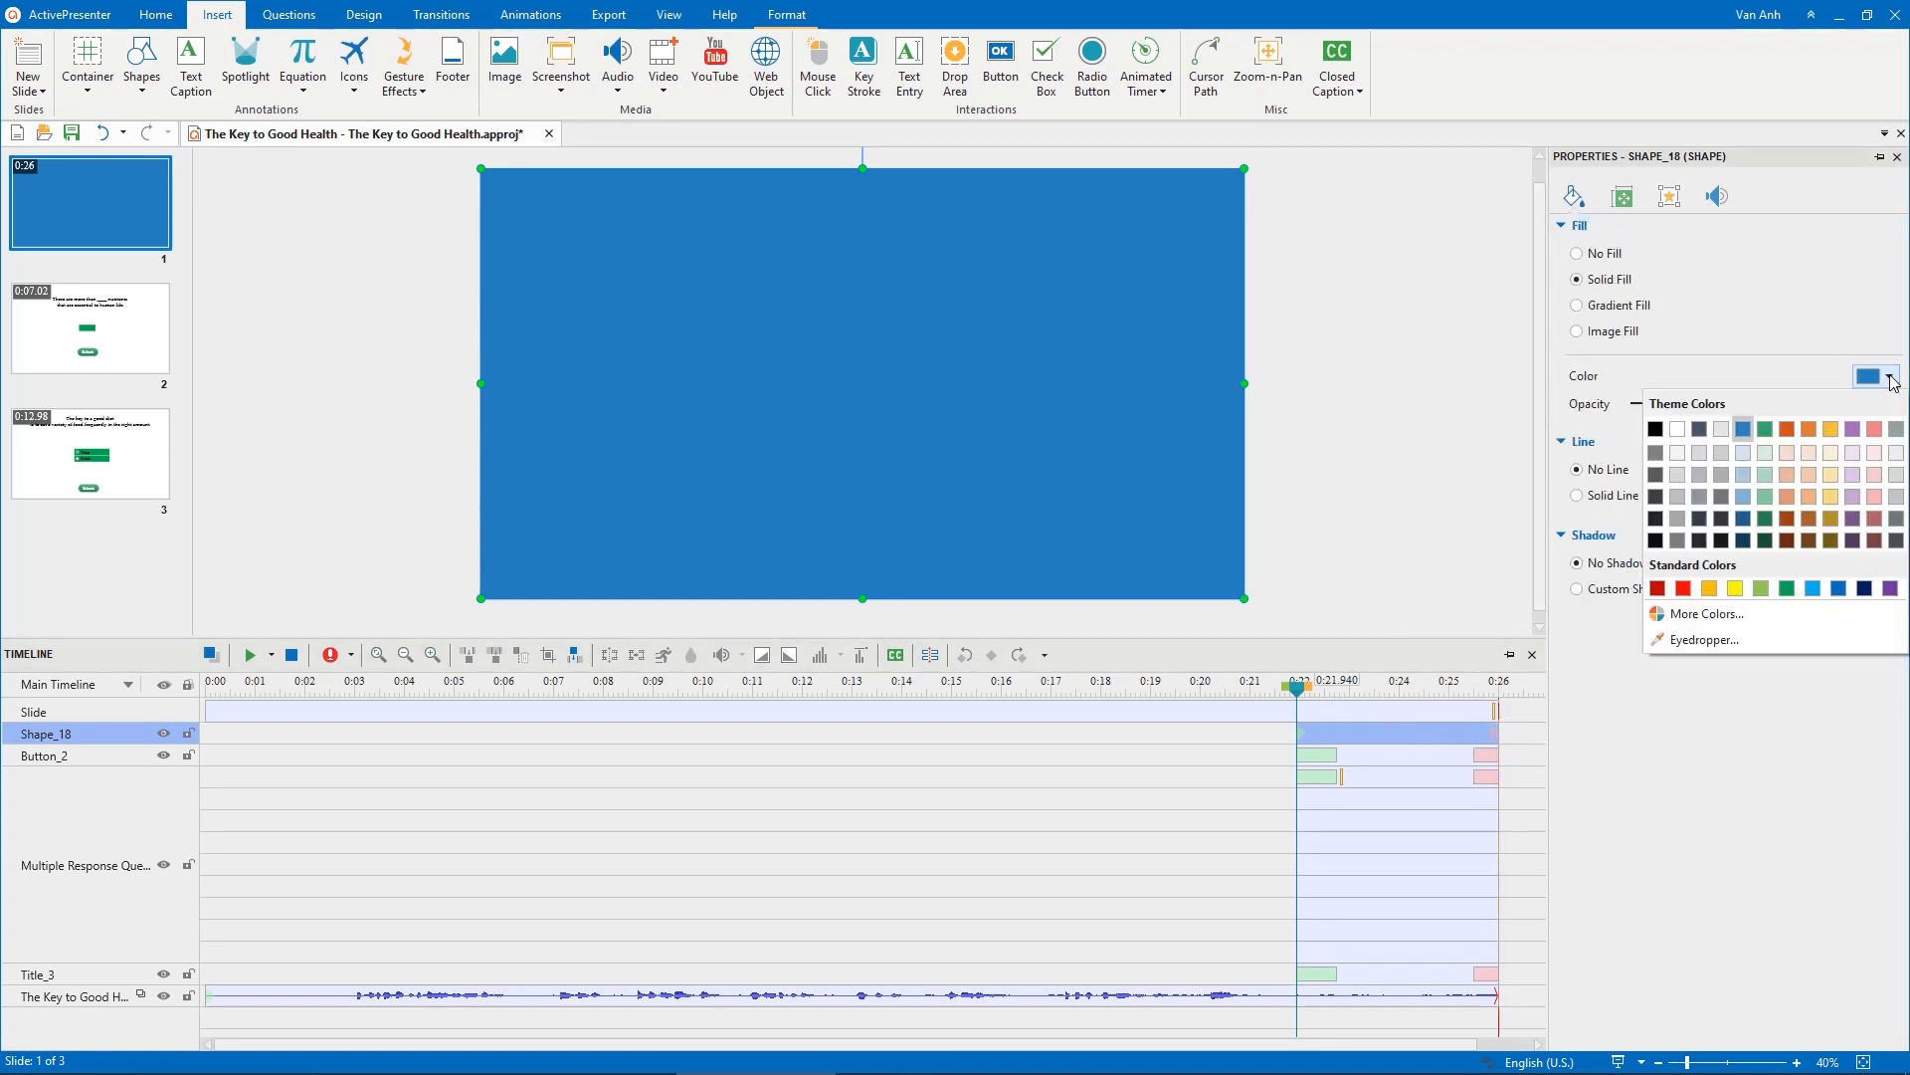
left_click(1657, 431)
double_click(1834, 403)
type("50")
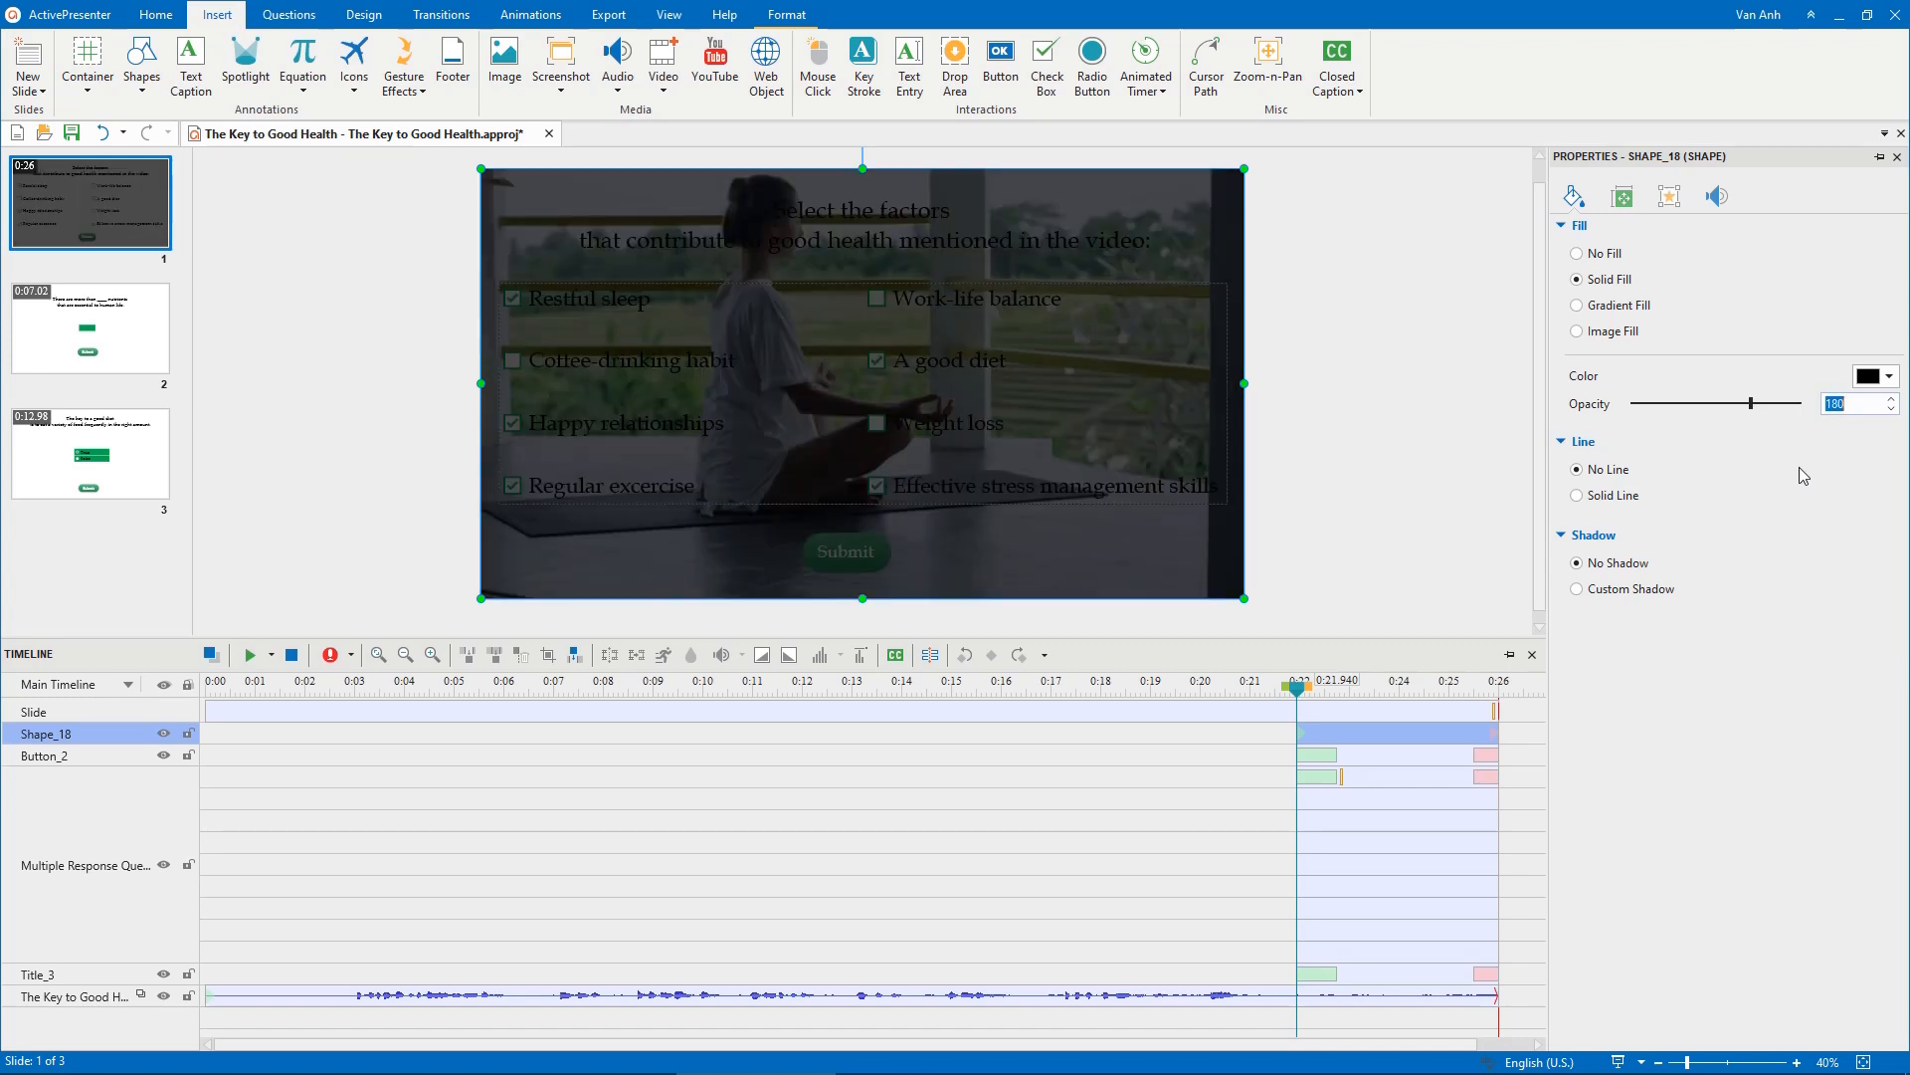
right_click(1119, 471)
mouse_move(1247, 665)
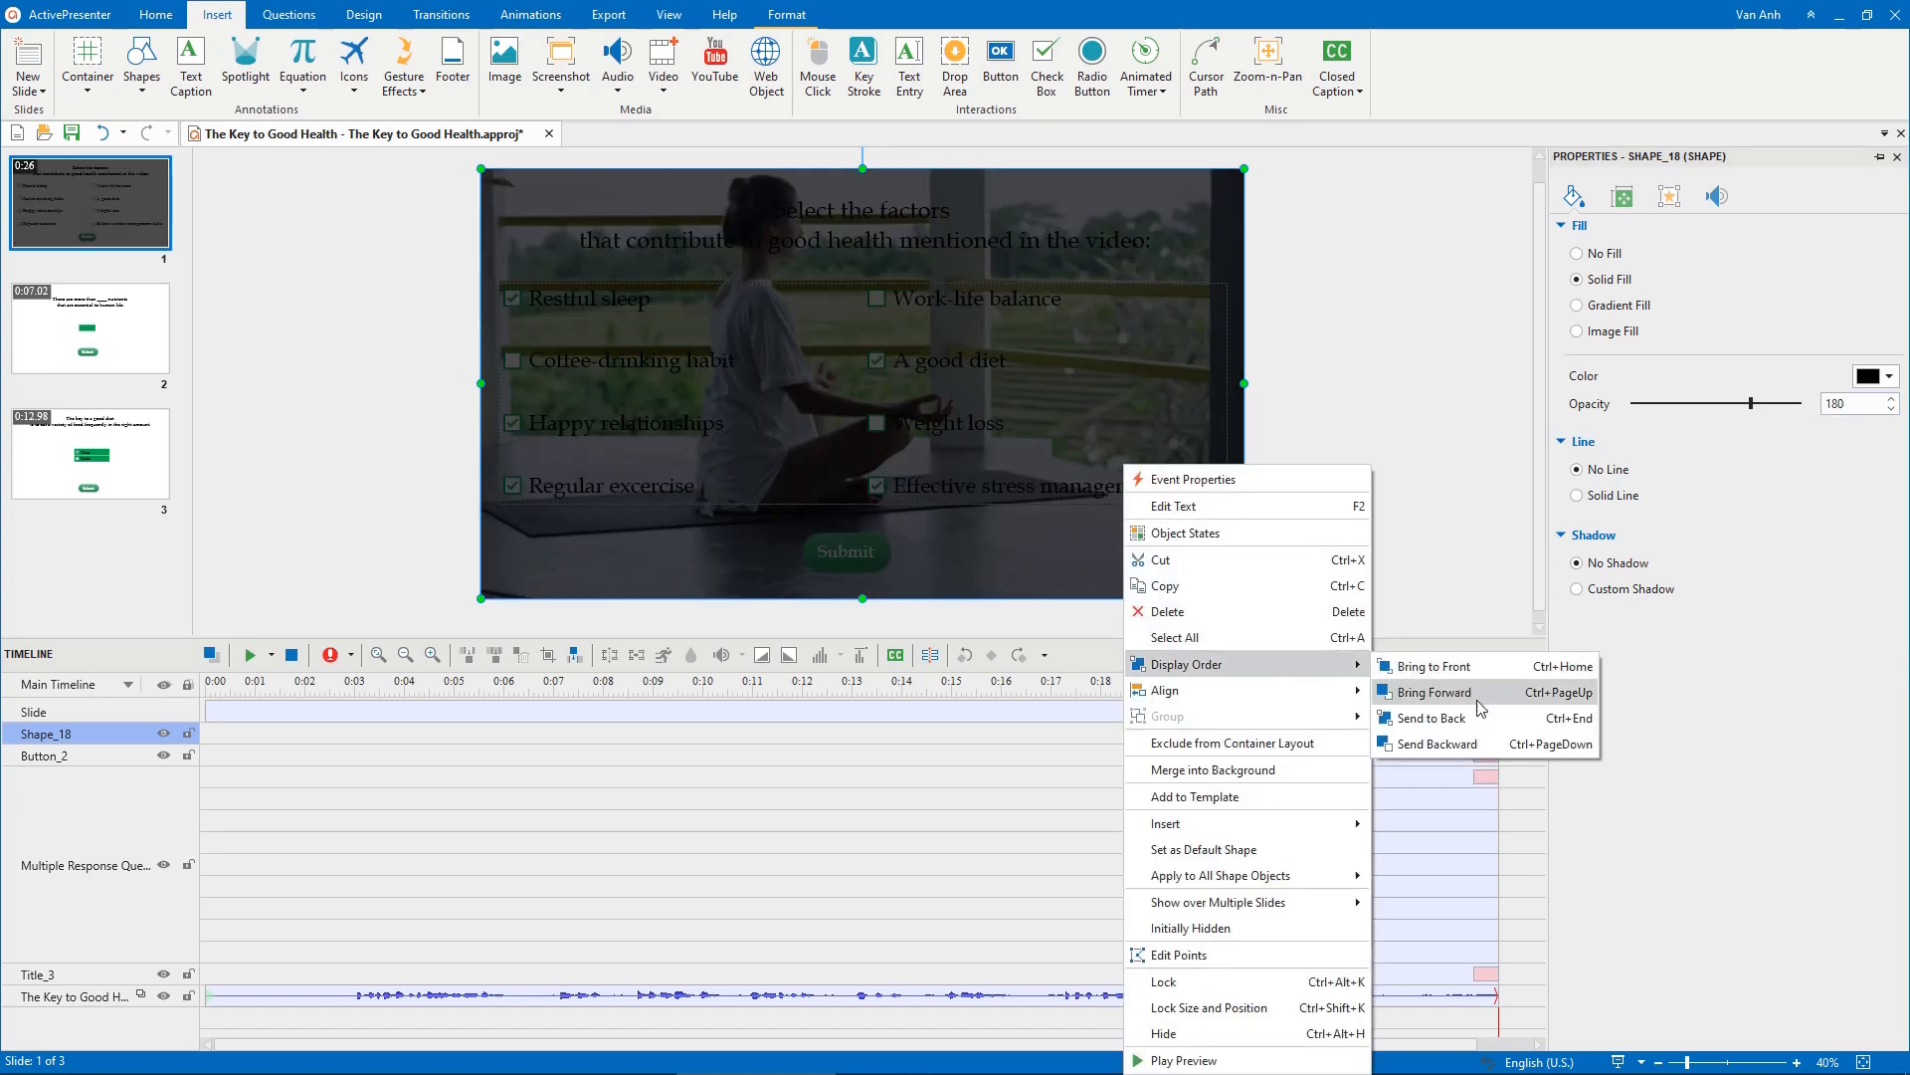
left_click(1430, 717)
key("ctrl+a")
left_click(155, 16)
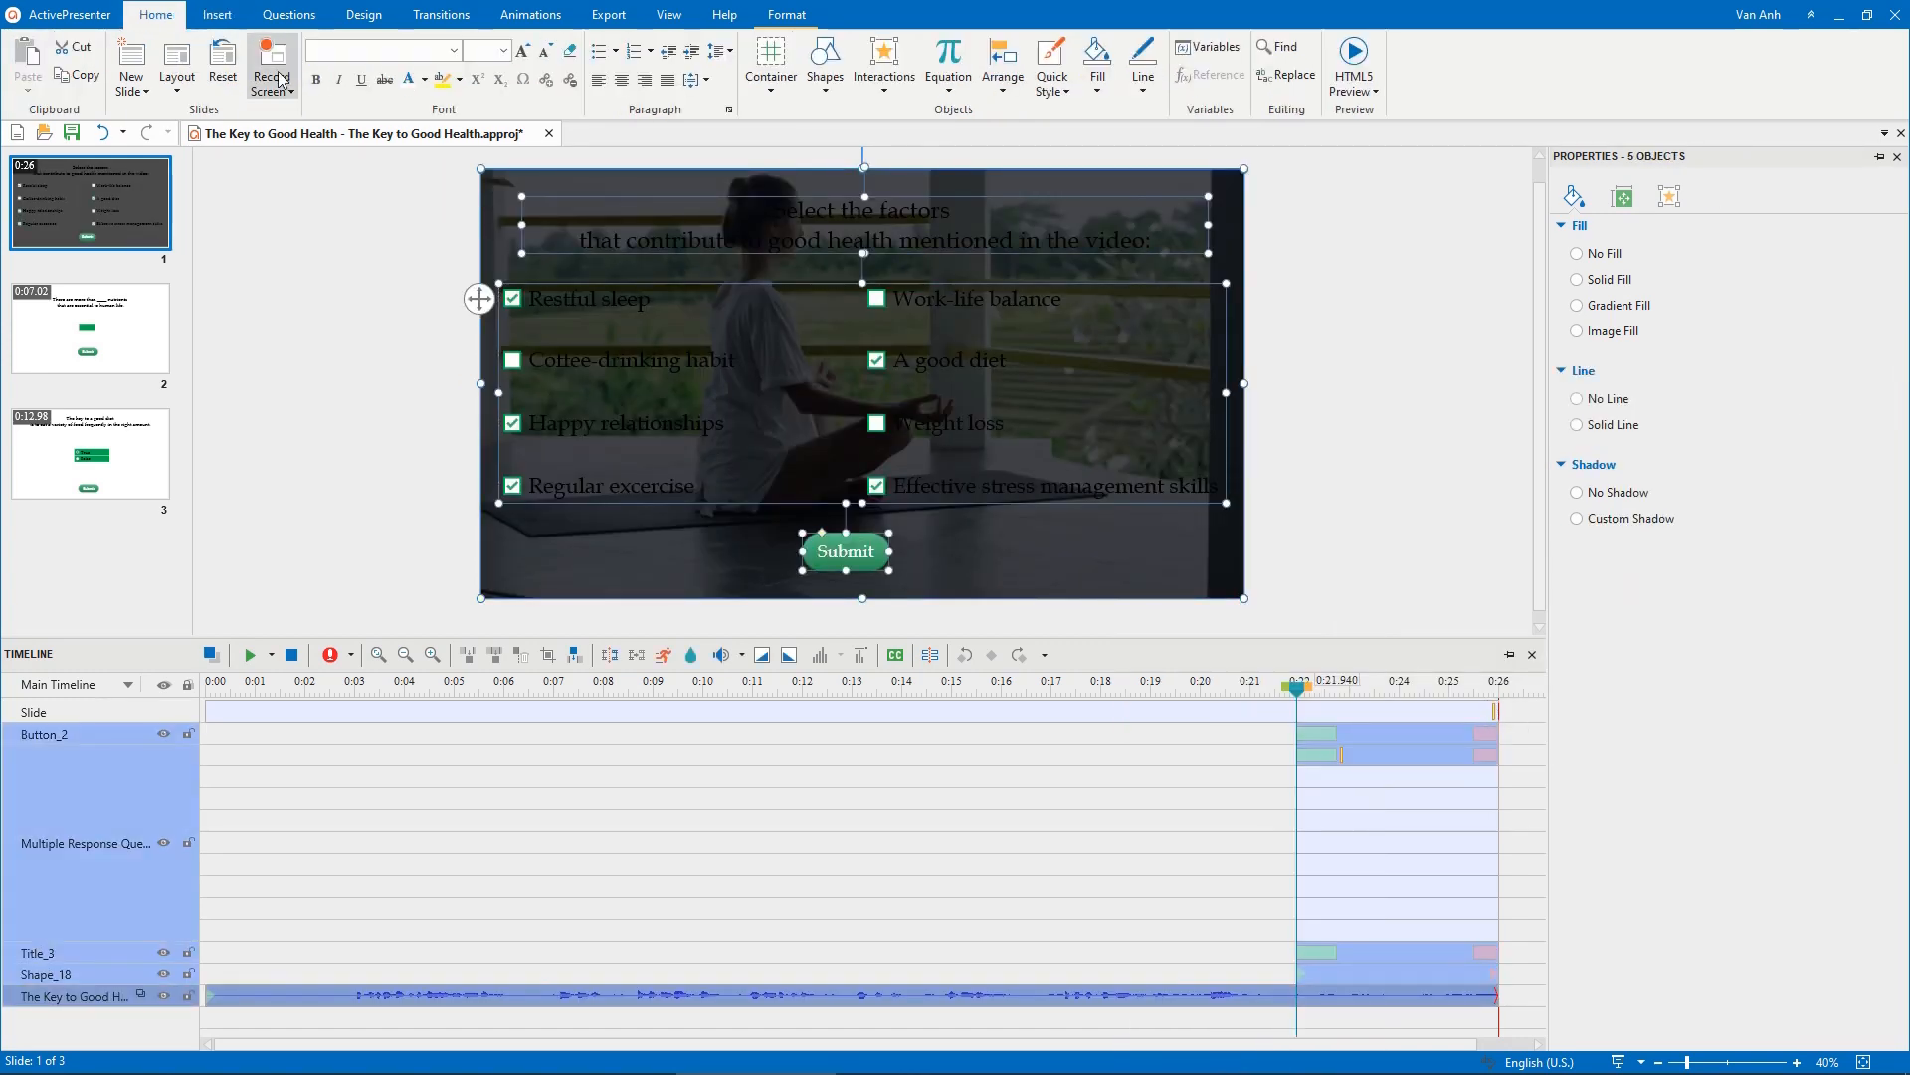
left_click(372, 258)
Move forward through the slides to reach slide 3
key("Page_Down")
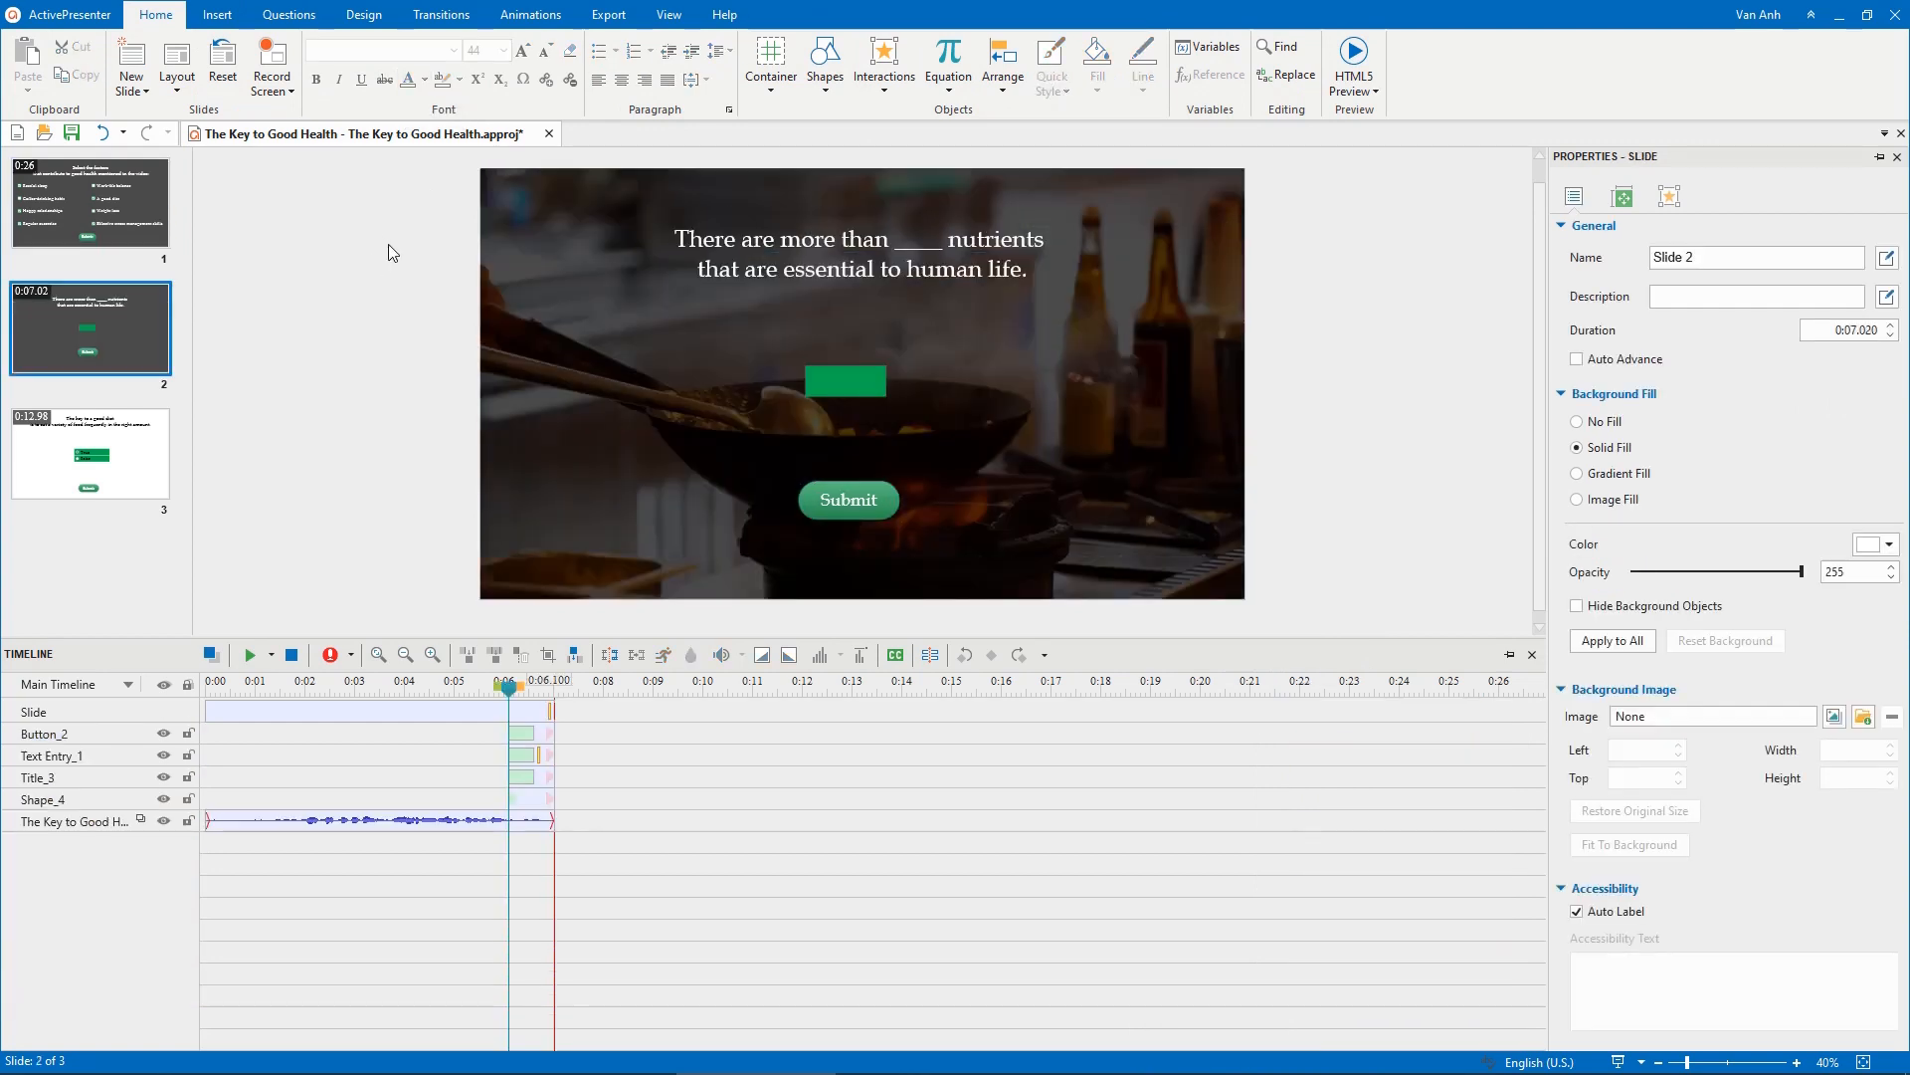
key("Page_Down")
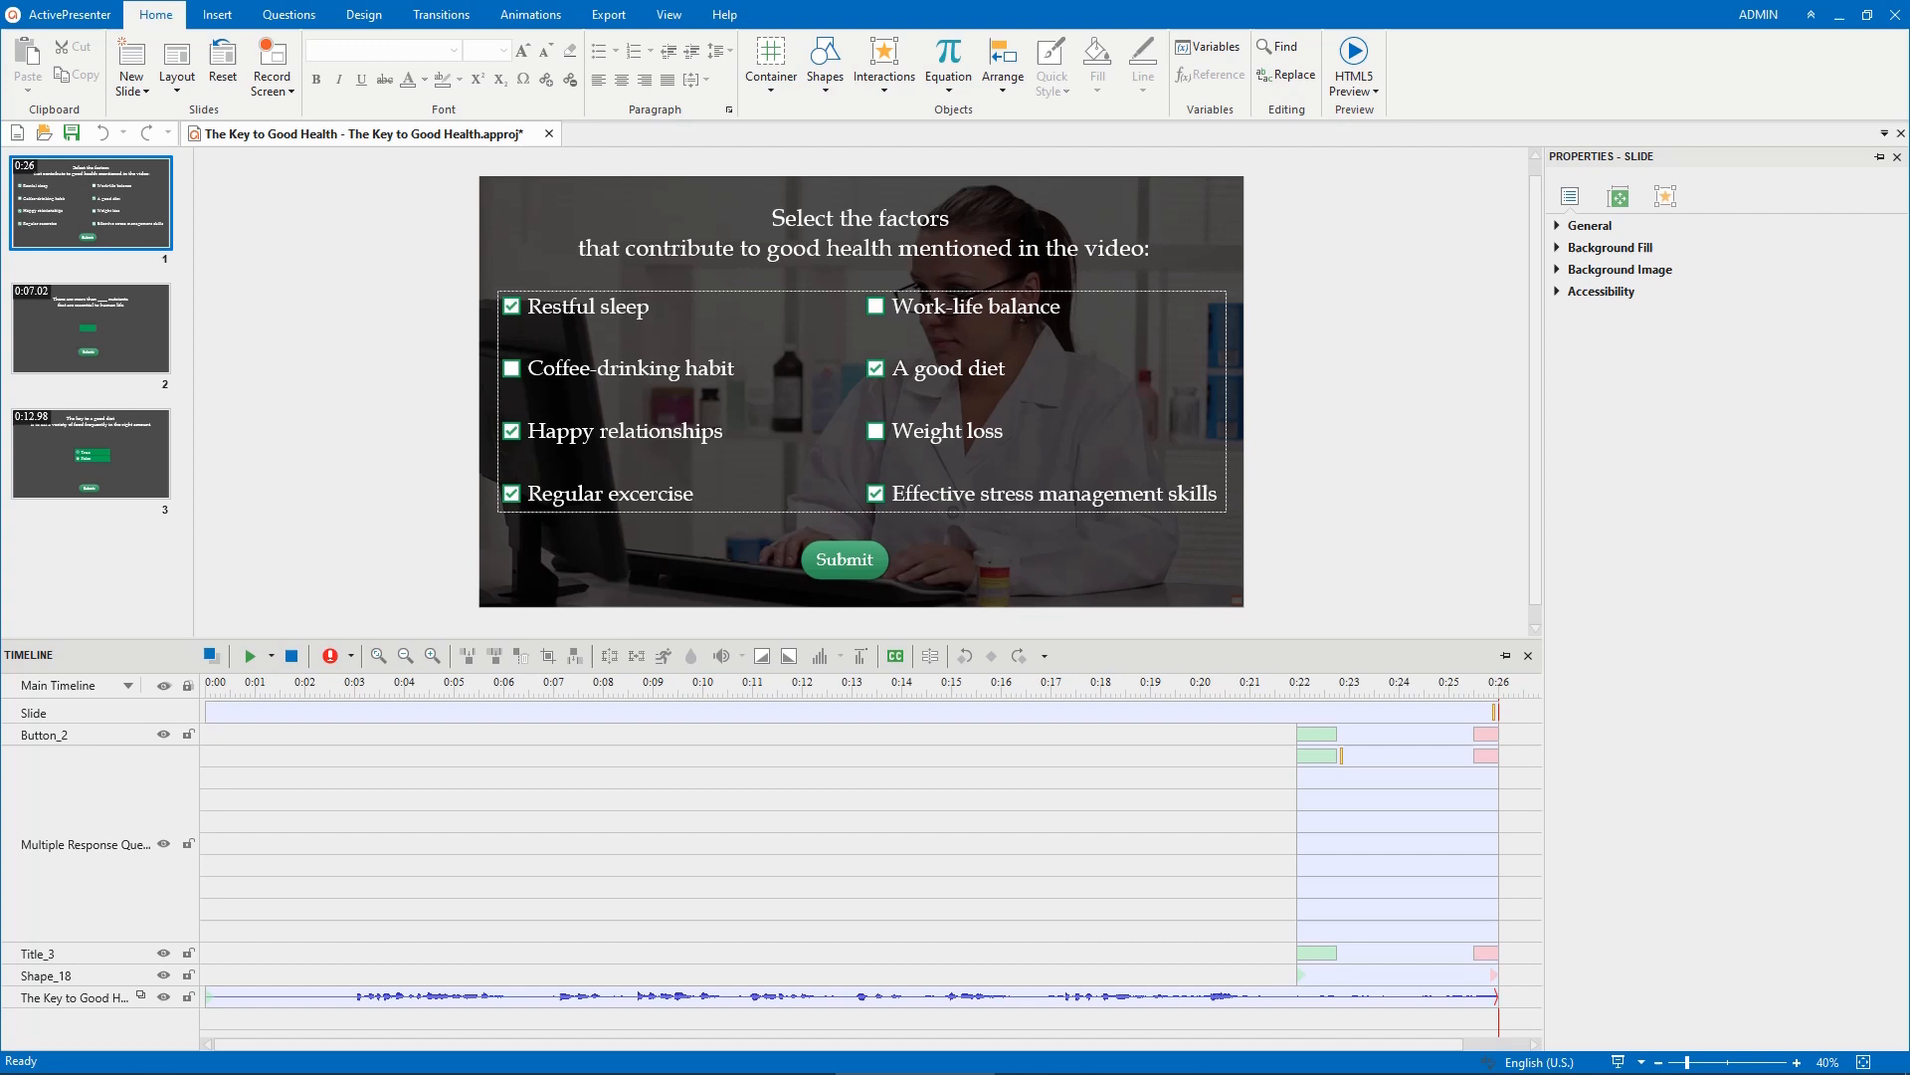
Start the HTML5 export from the Export commands
left_click(609, 16)
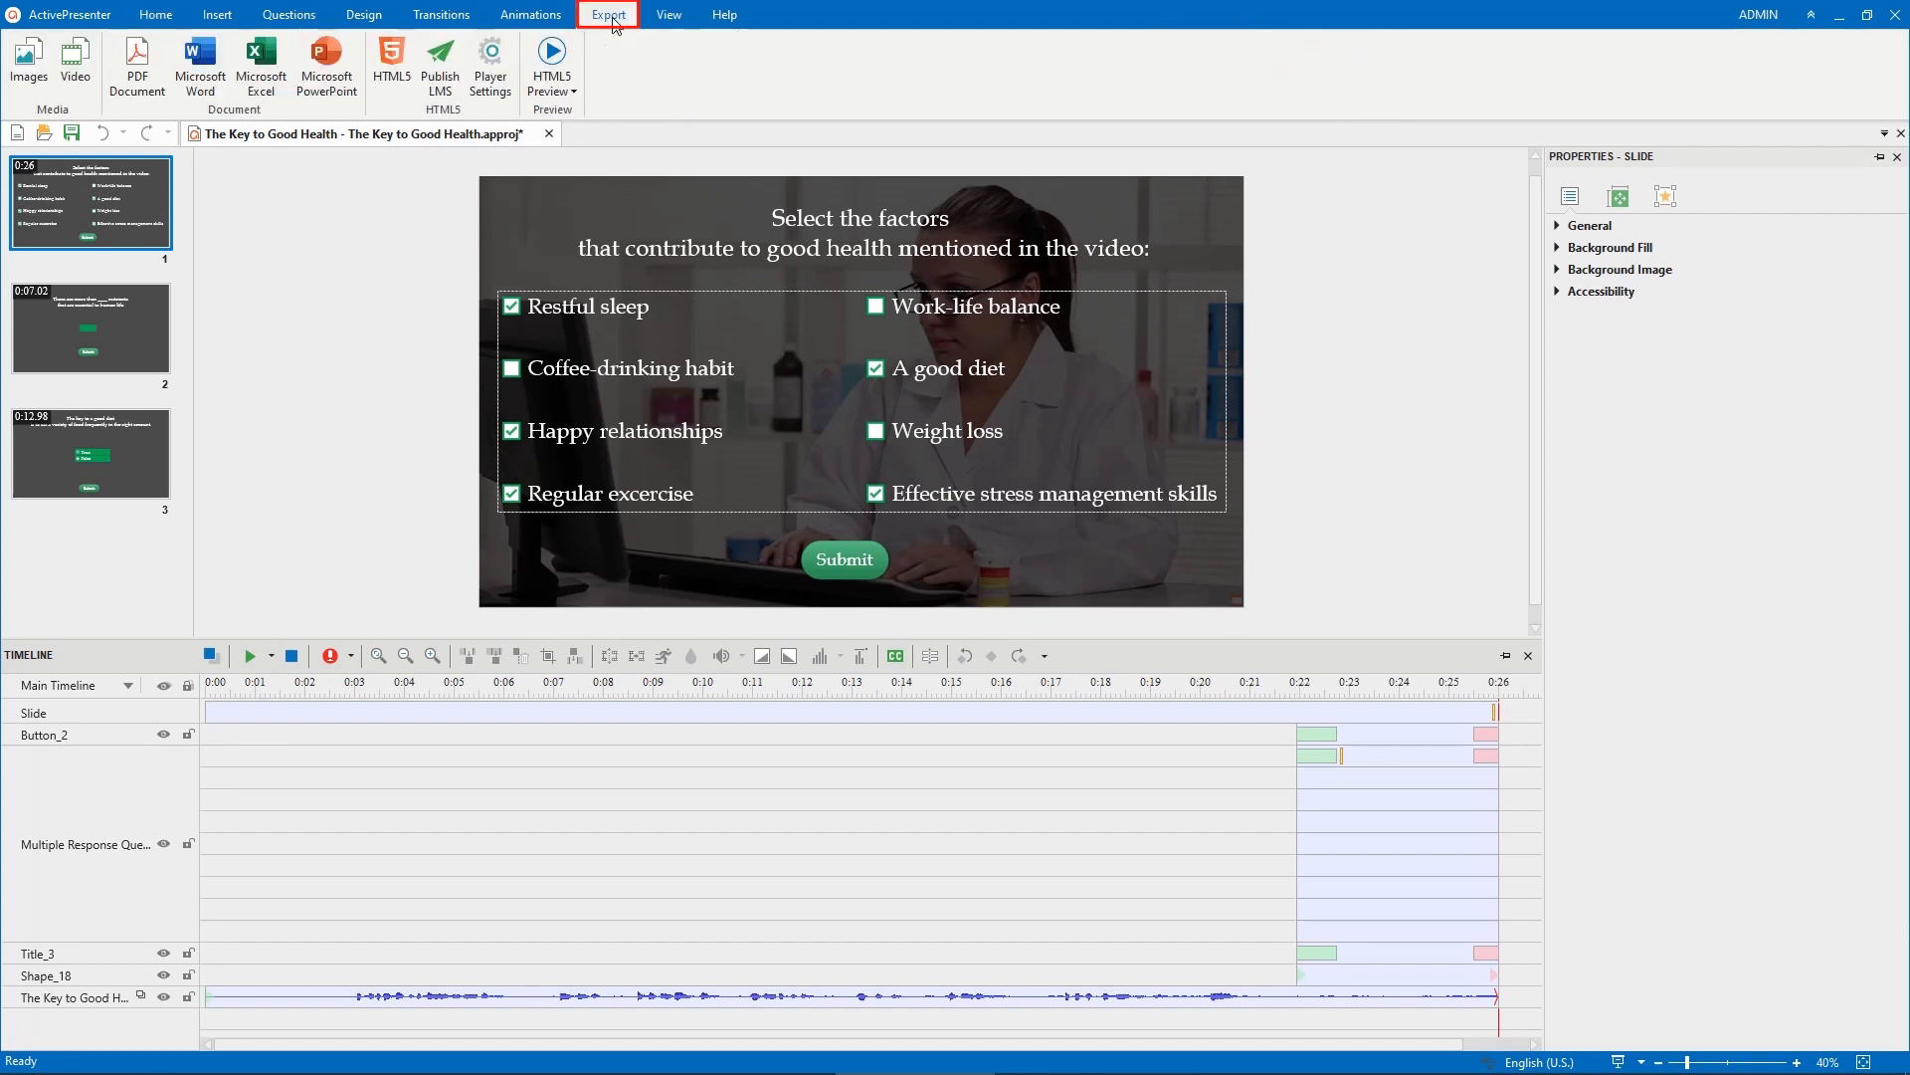
left_click(391, 67)
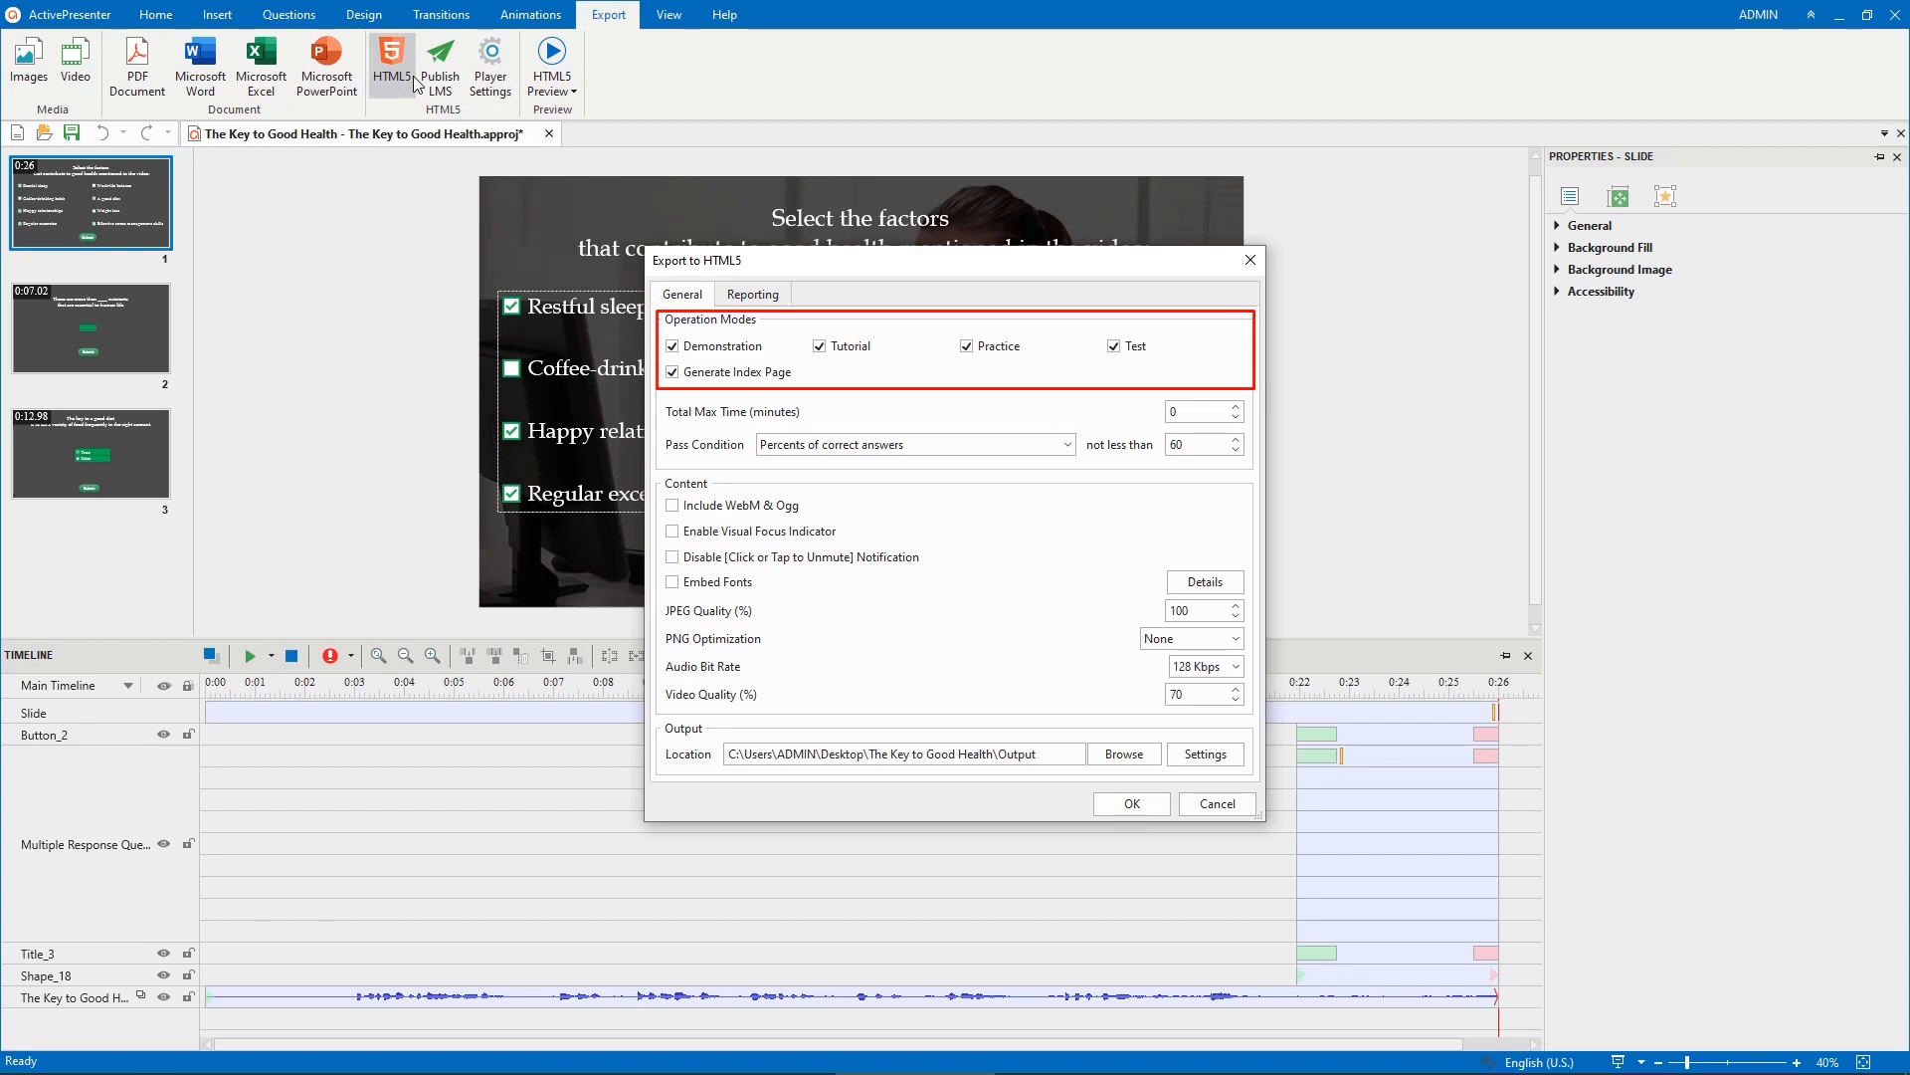
Set the pass condition to 80 percent, video quality 100, and choose the output folder
left_click(1047, 445)
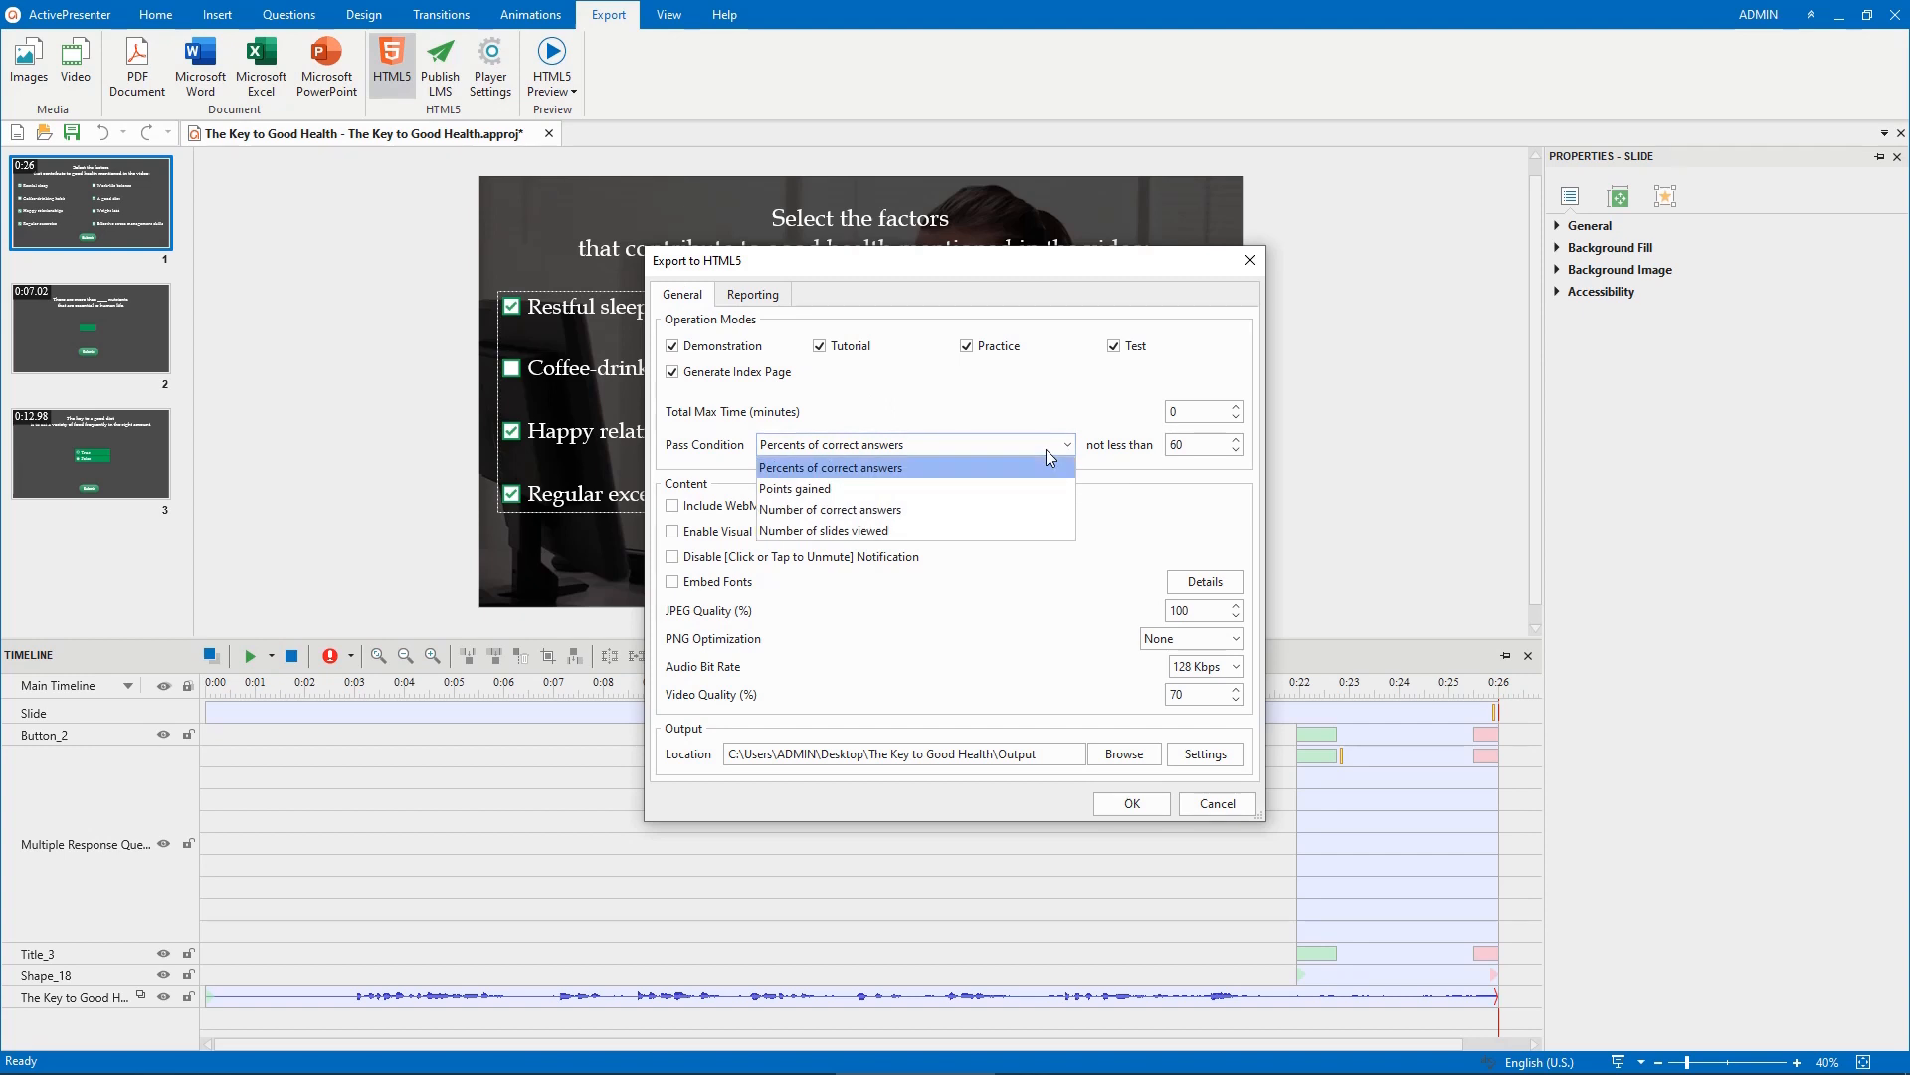
double_click(1175, 446)
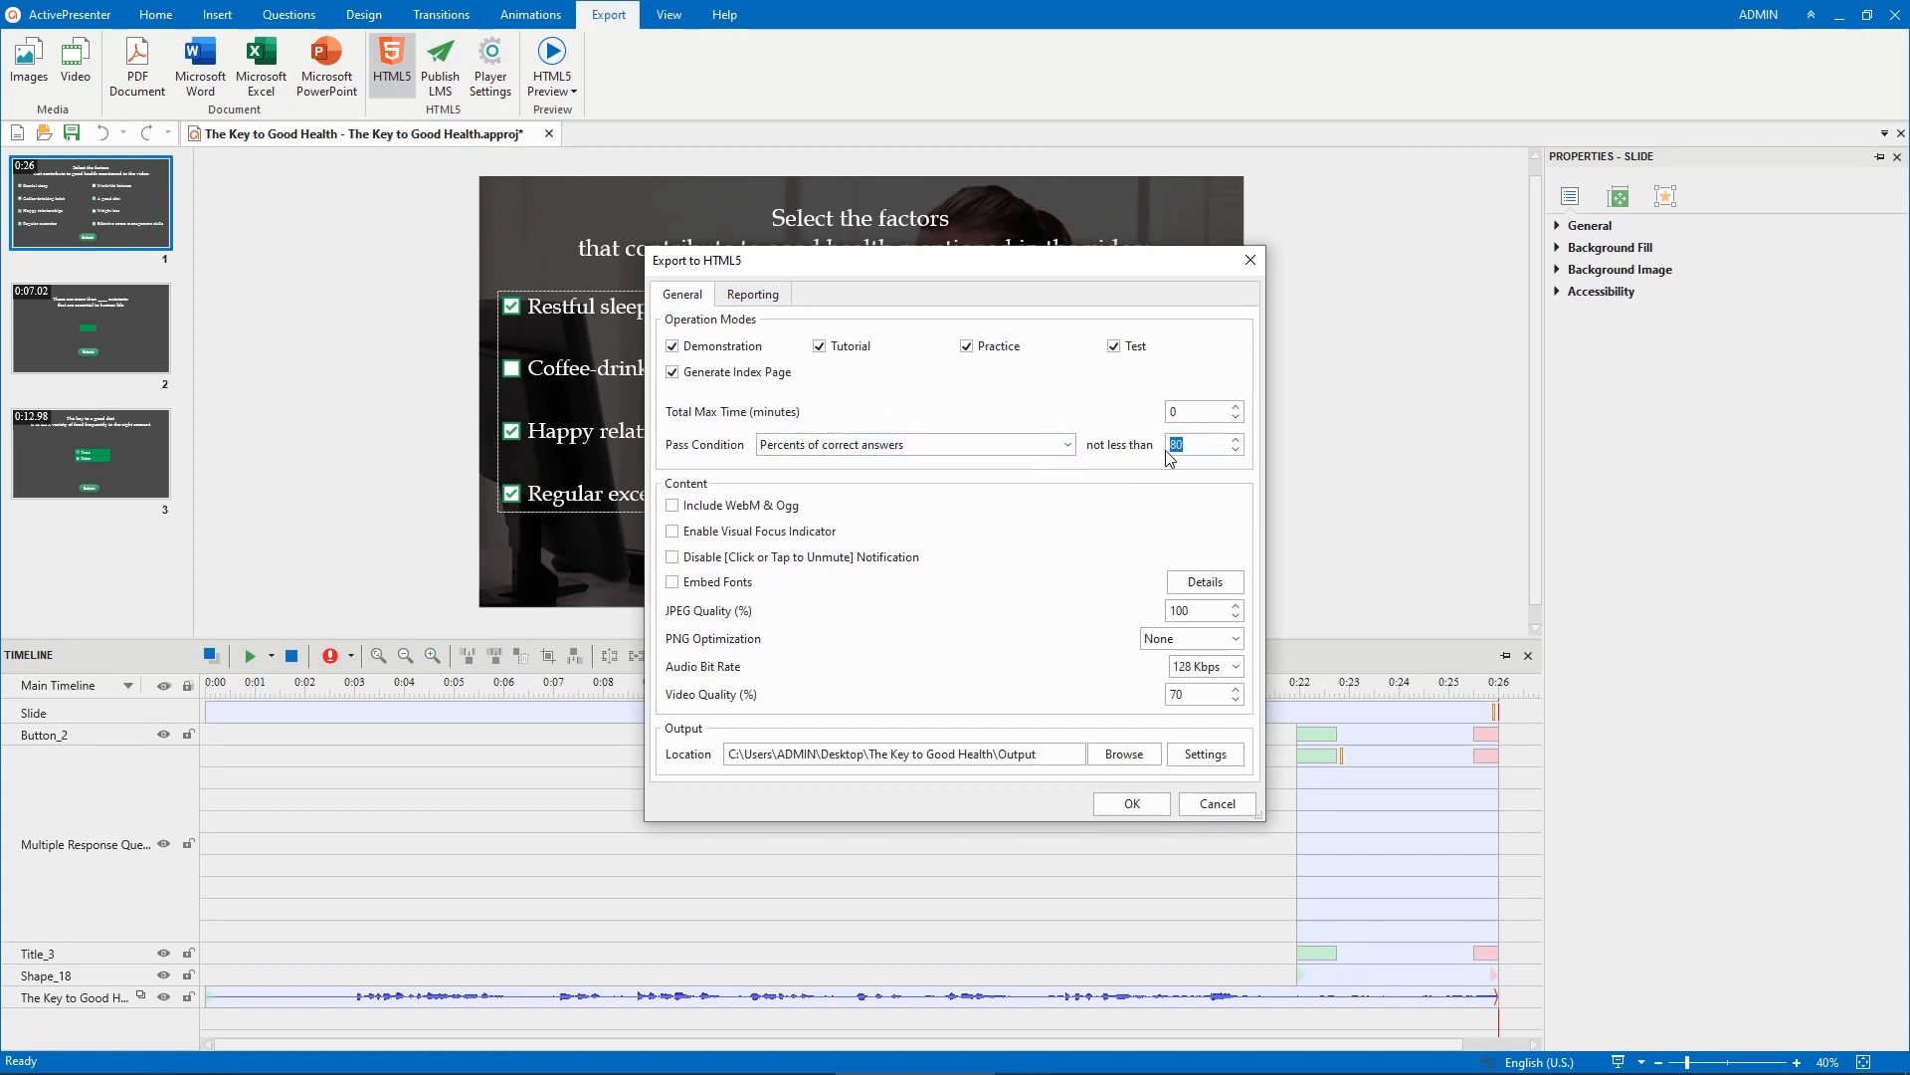
type("80")
double_click(1179, 694)
type("100")
left_click(1124, 754)
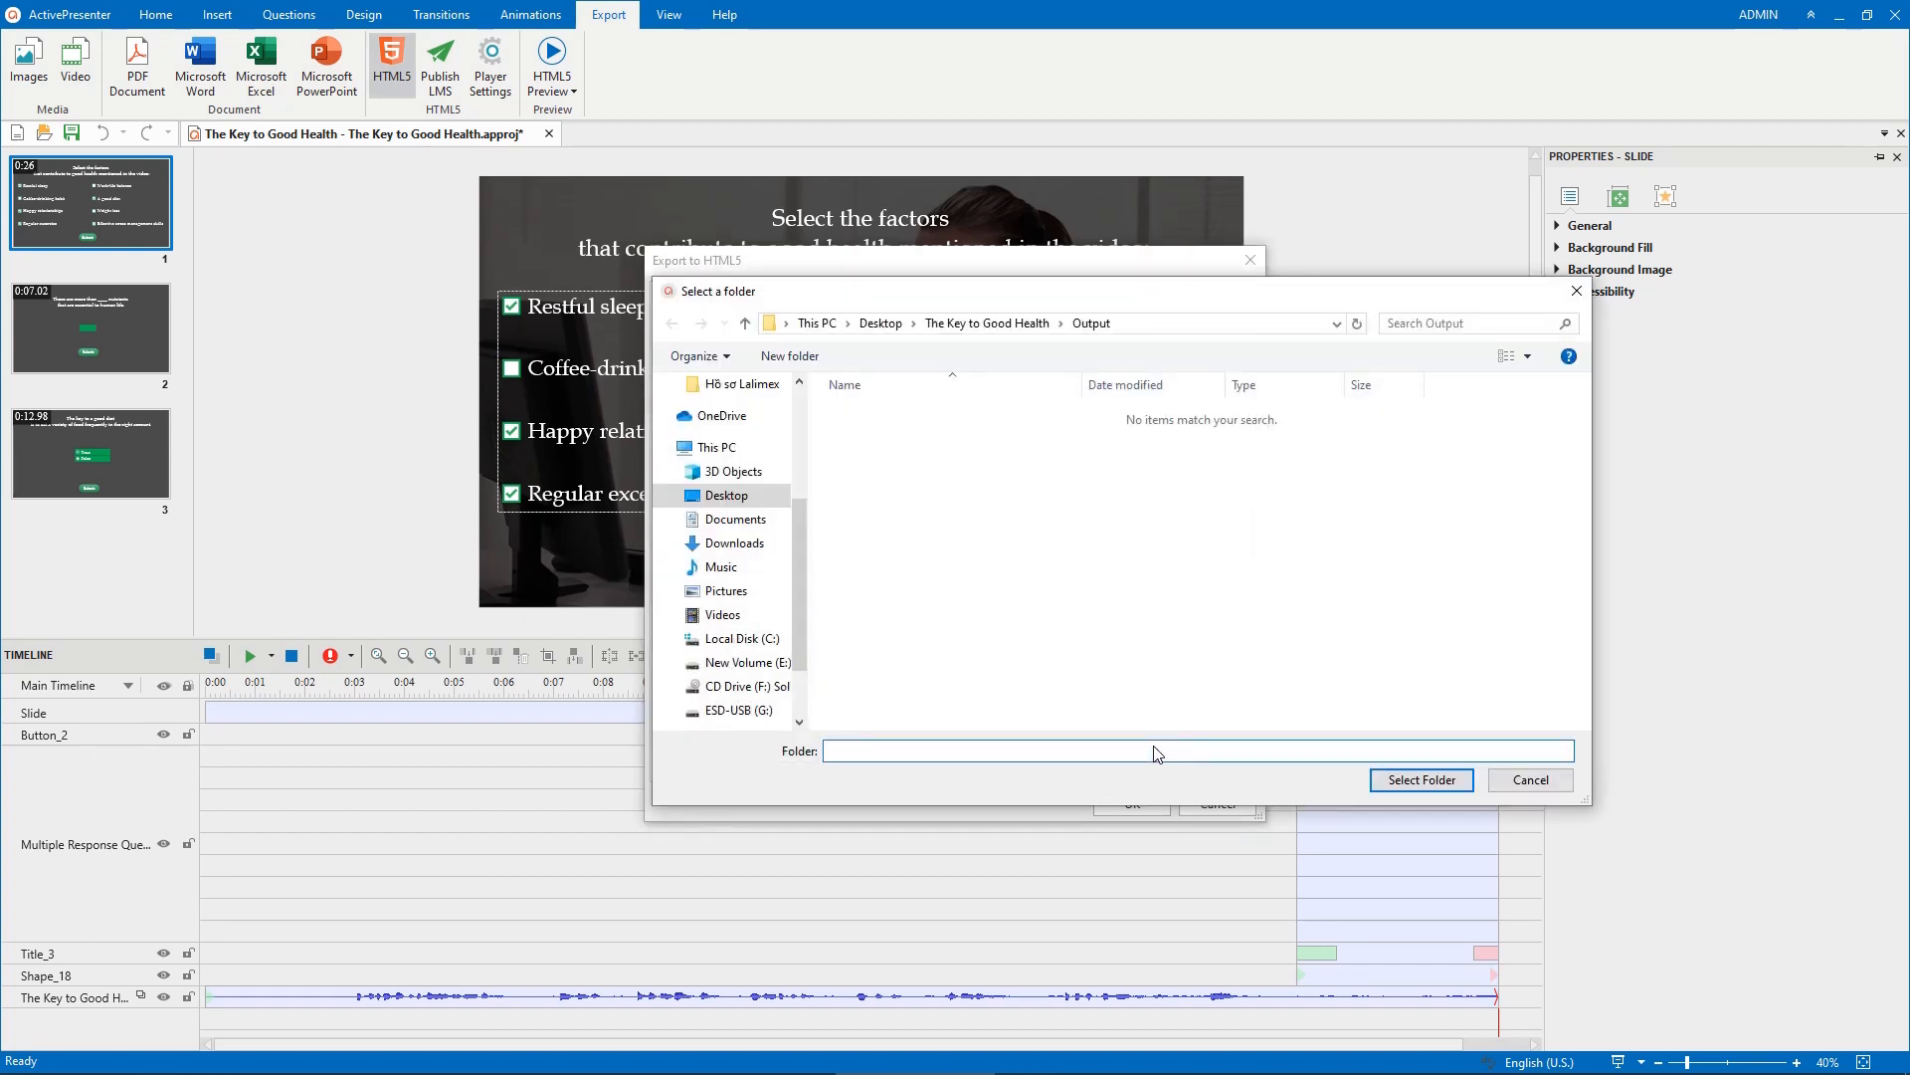
left_click(1396, 787)
Keep LMS reporting set to None in the Reporting settings
left_click(758, 294)
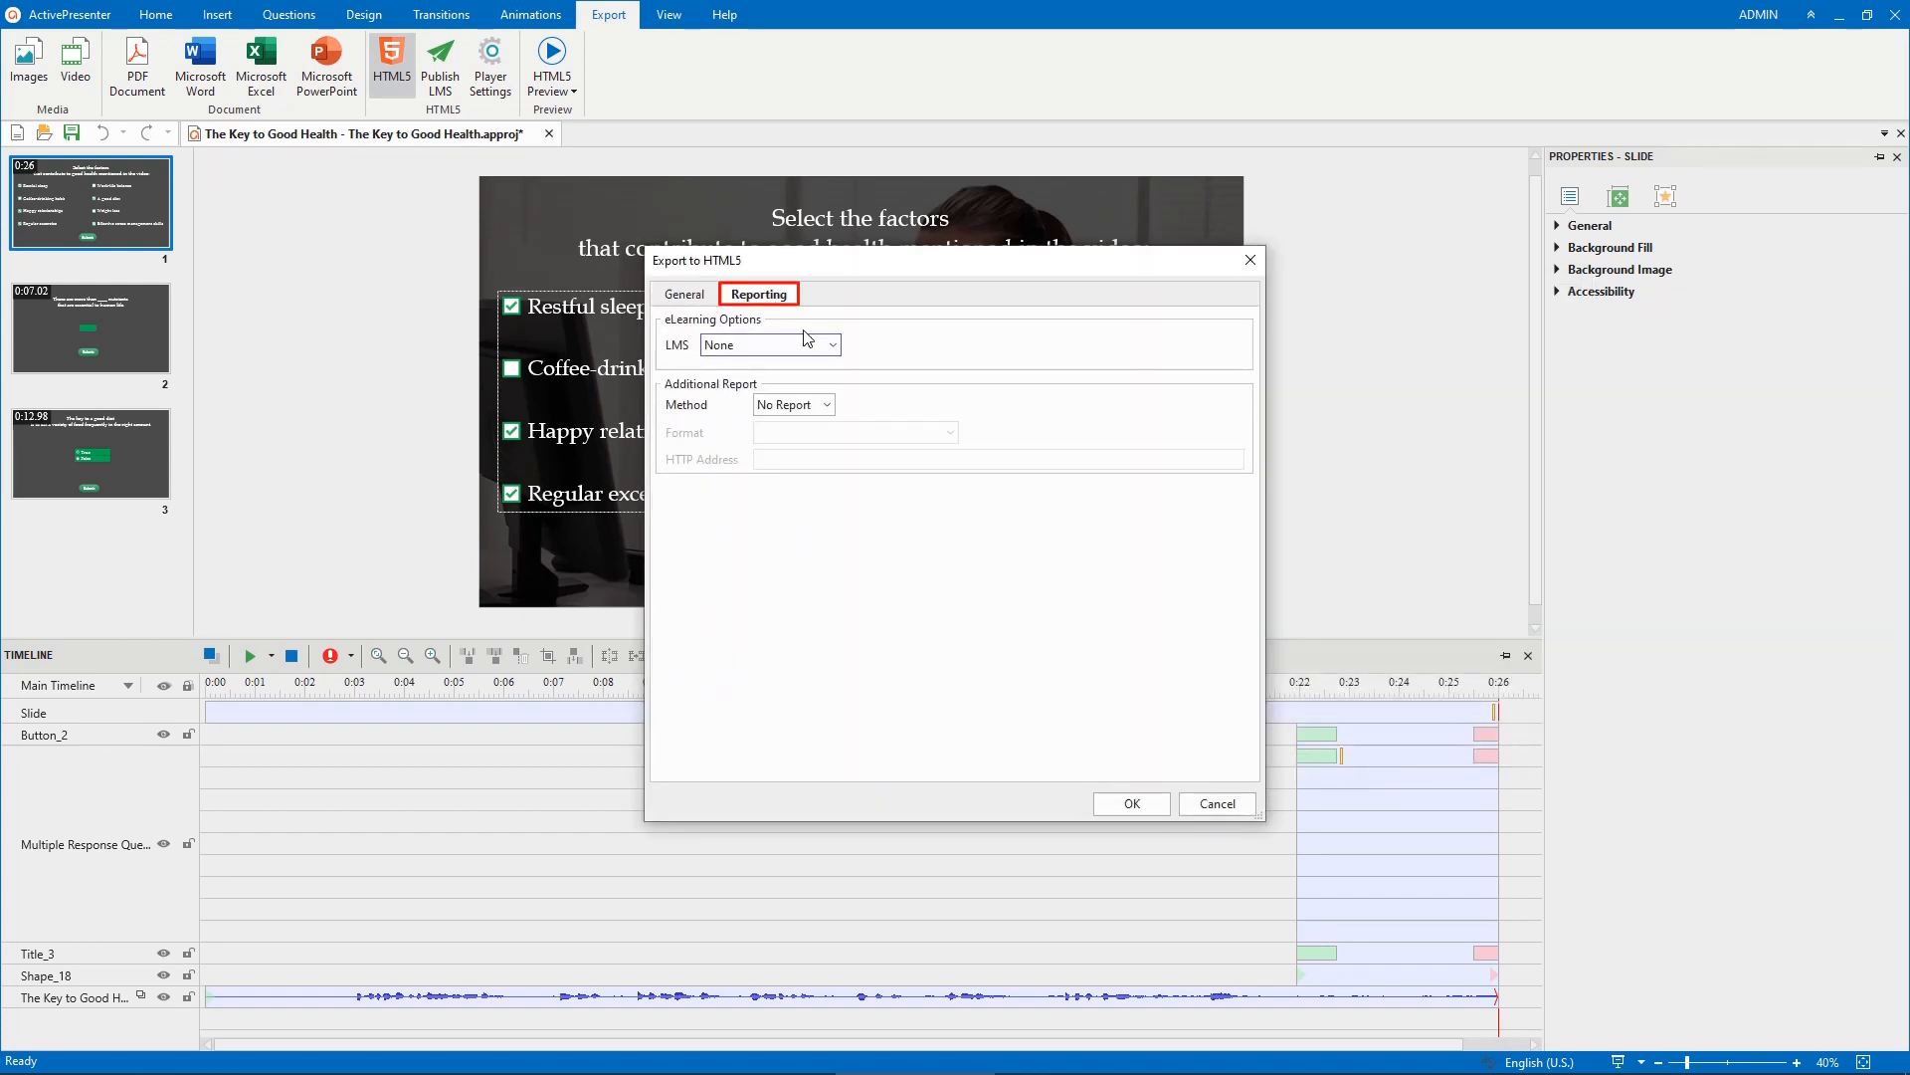
left_click(832, 344)
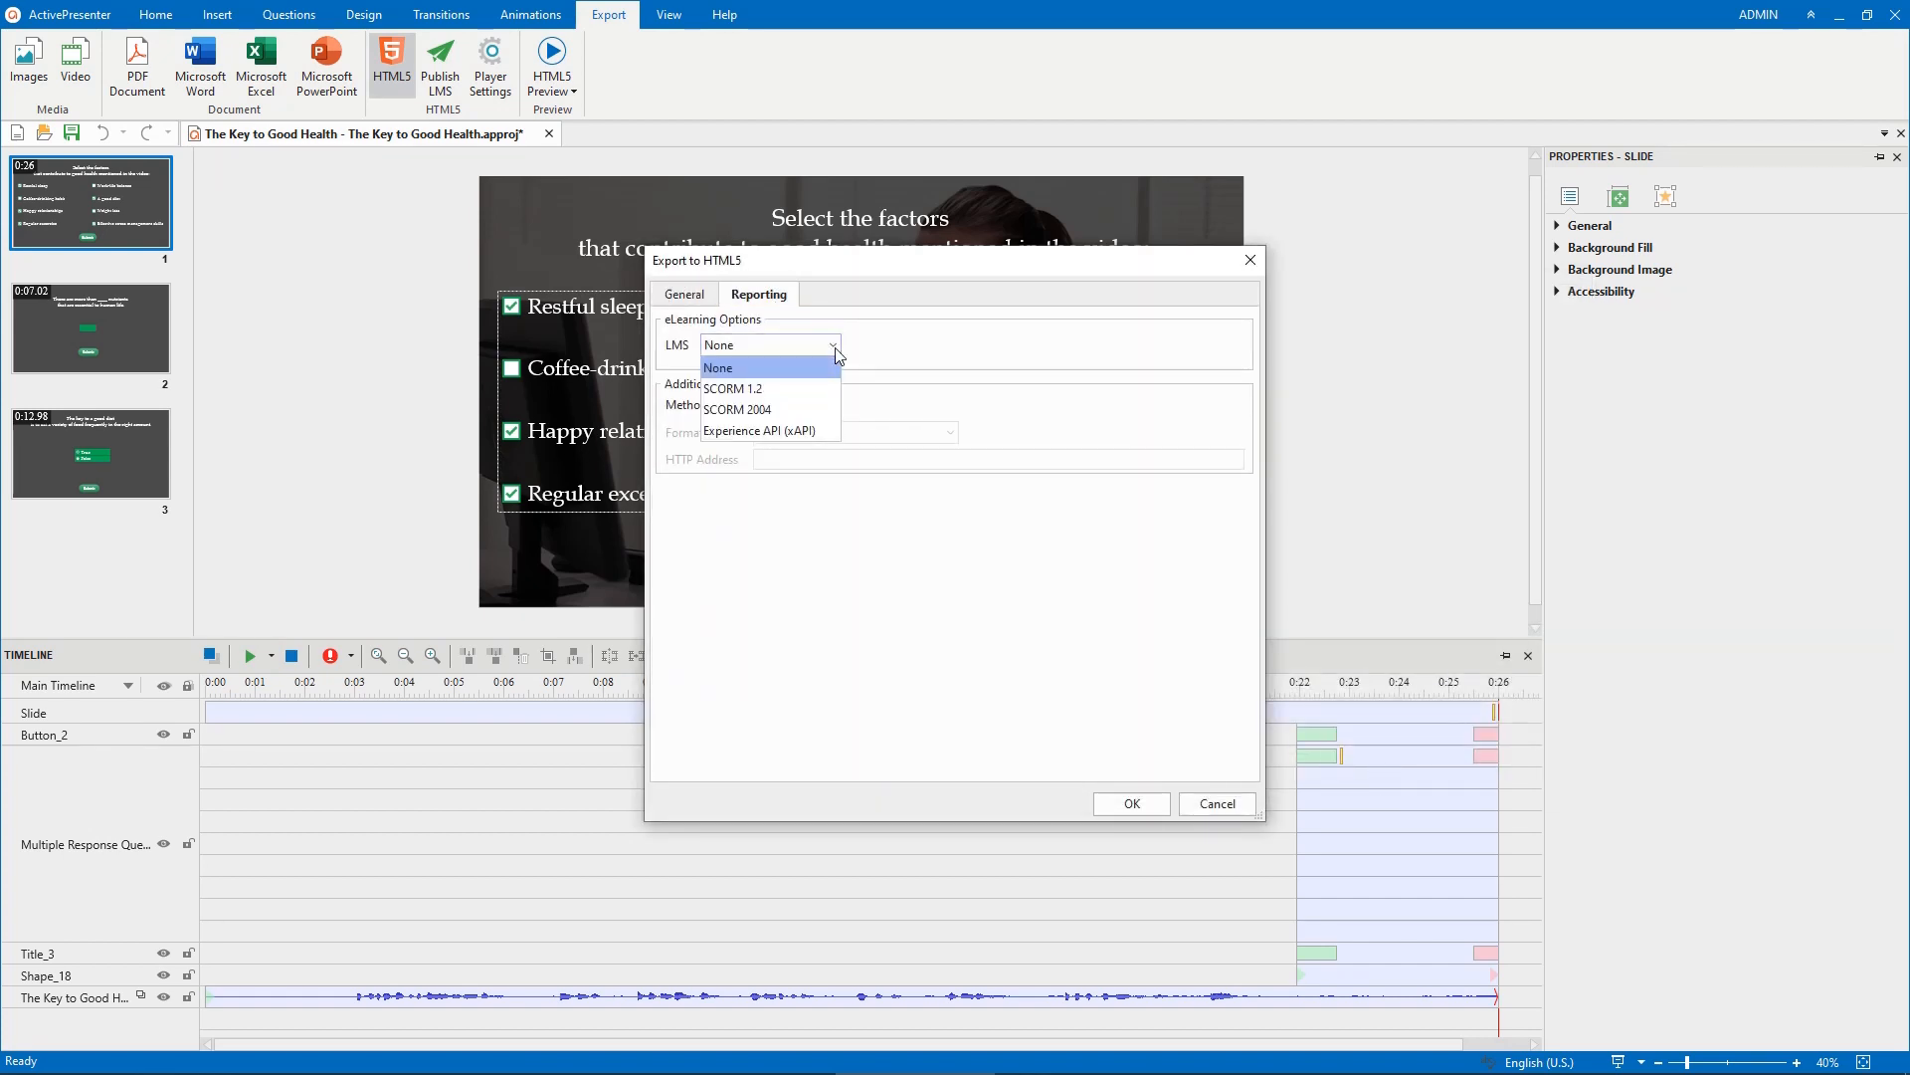
left_click(834, 348)
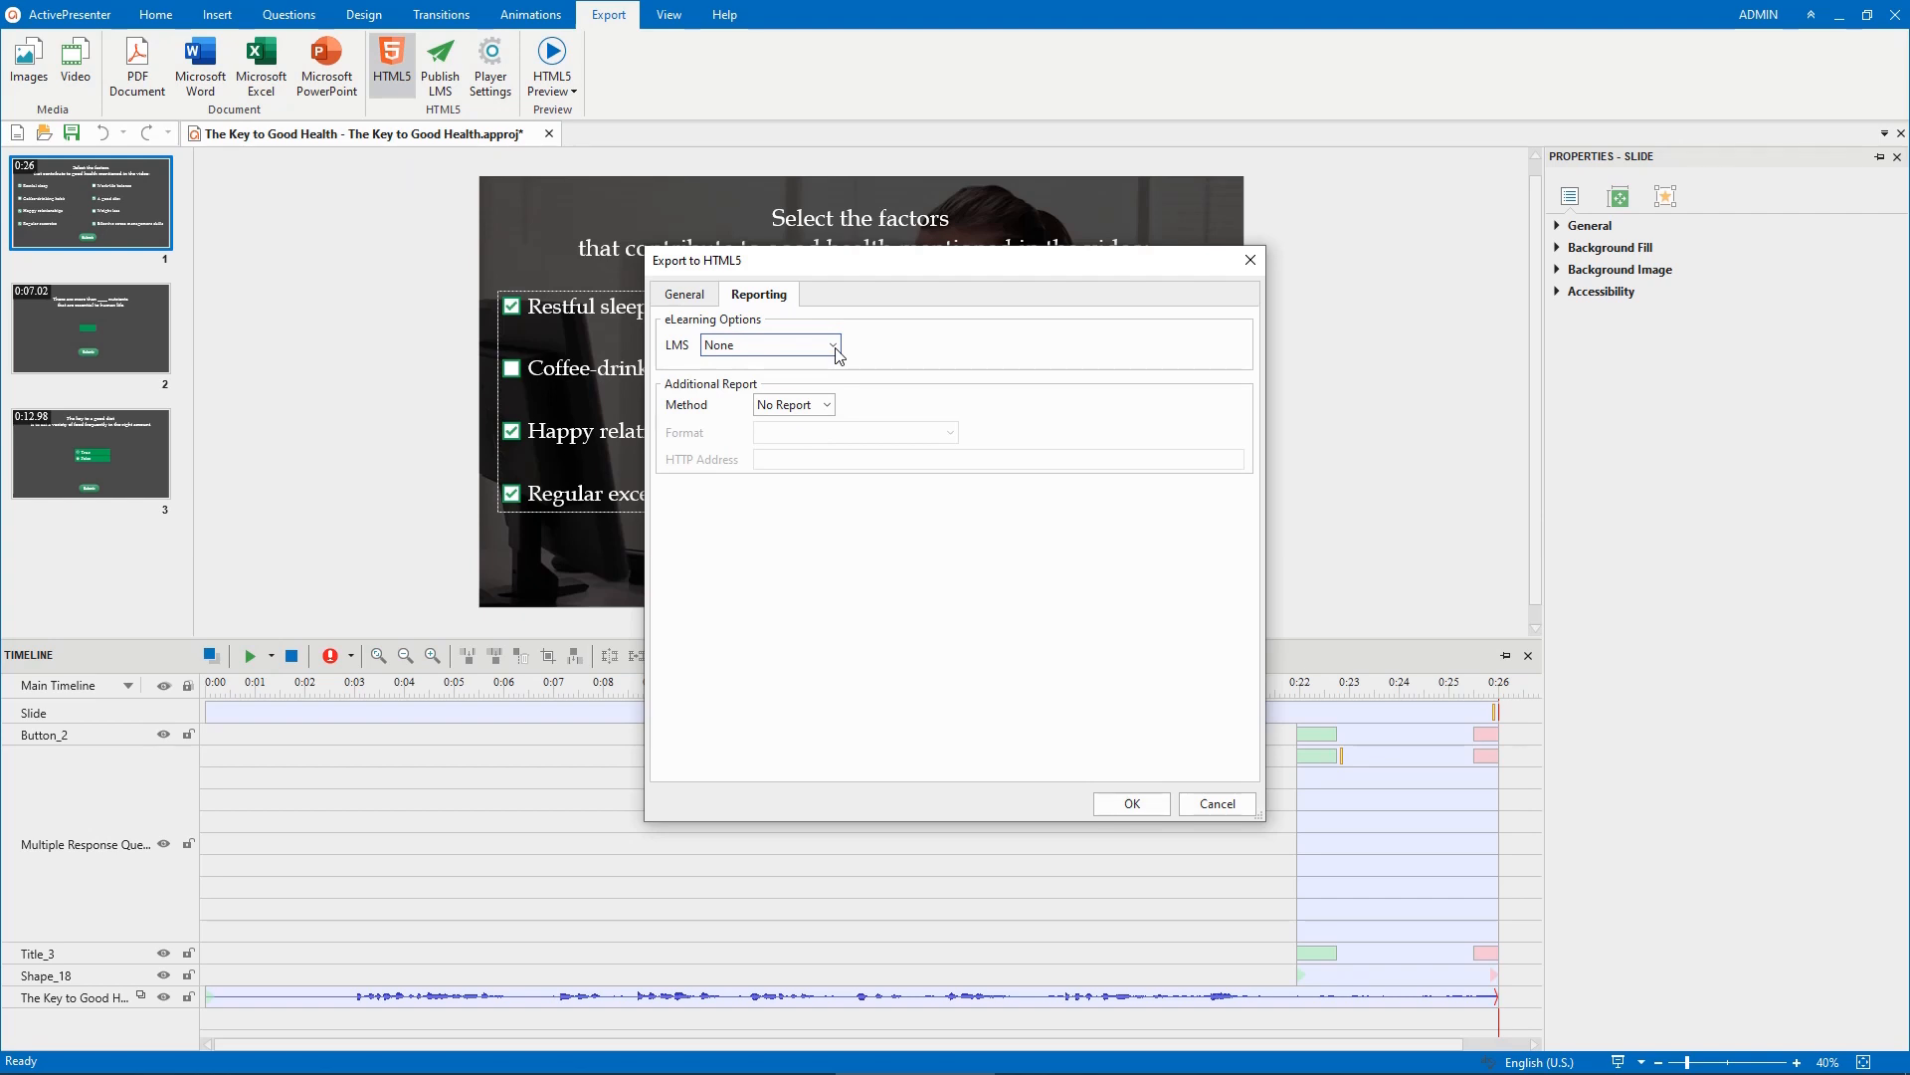
Publish the HTML5 output, view it in Chrome and launch Practice mode
left_click(1131, 804)
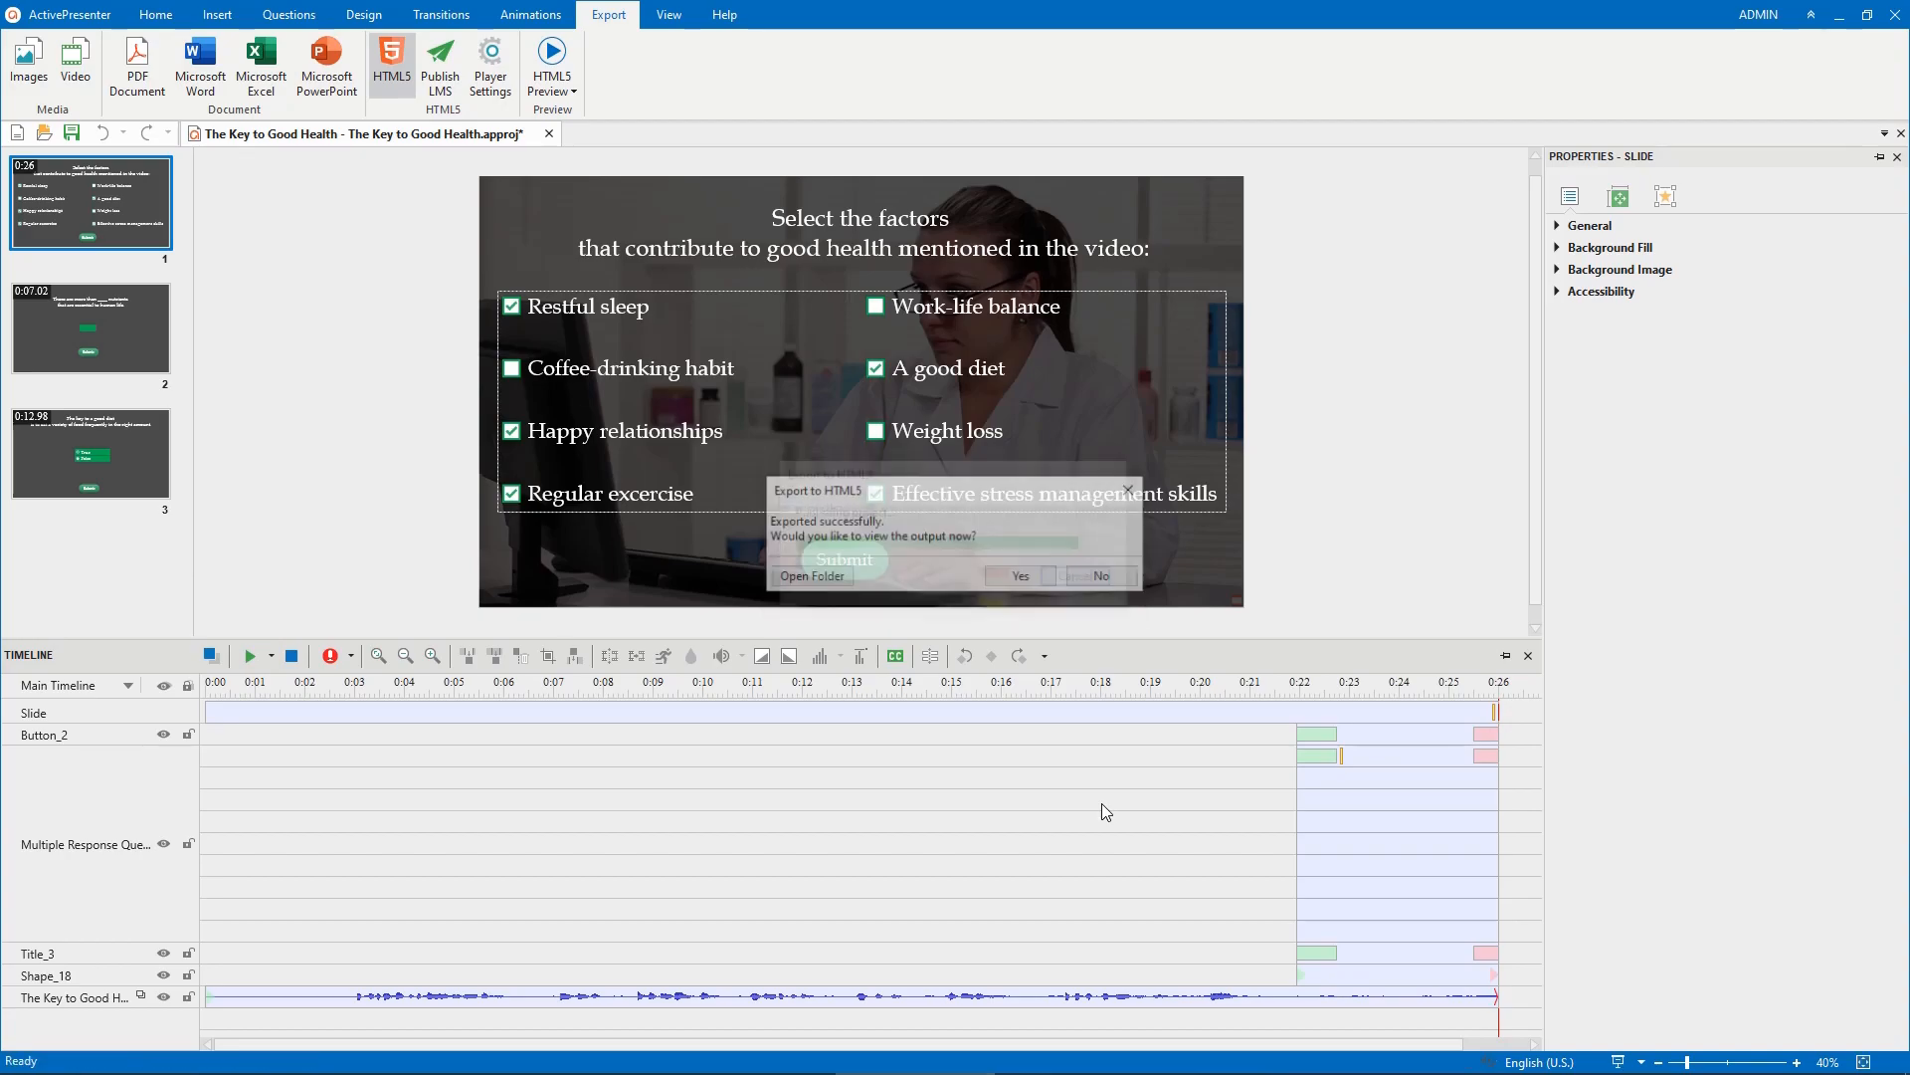
left_click(1039, 584)
left_click(1055, 456)
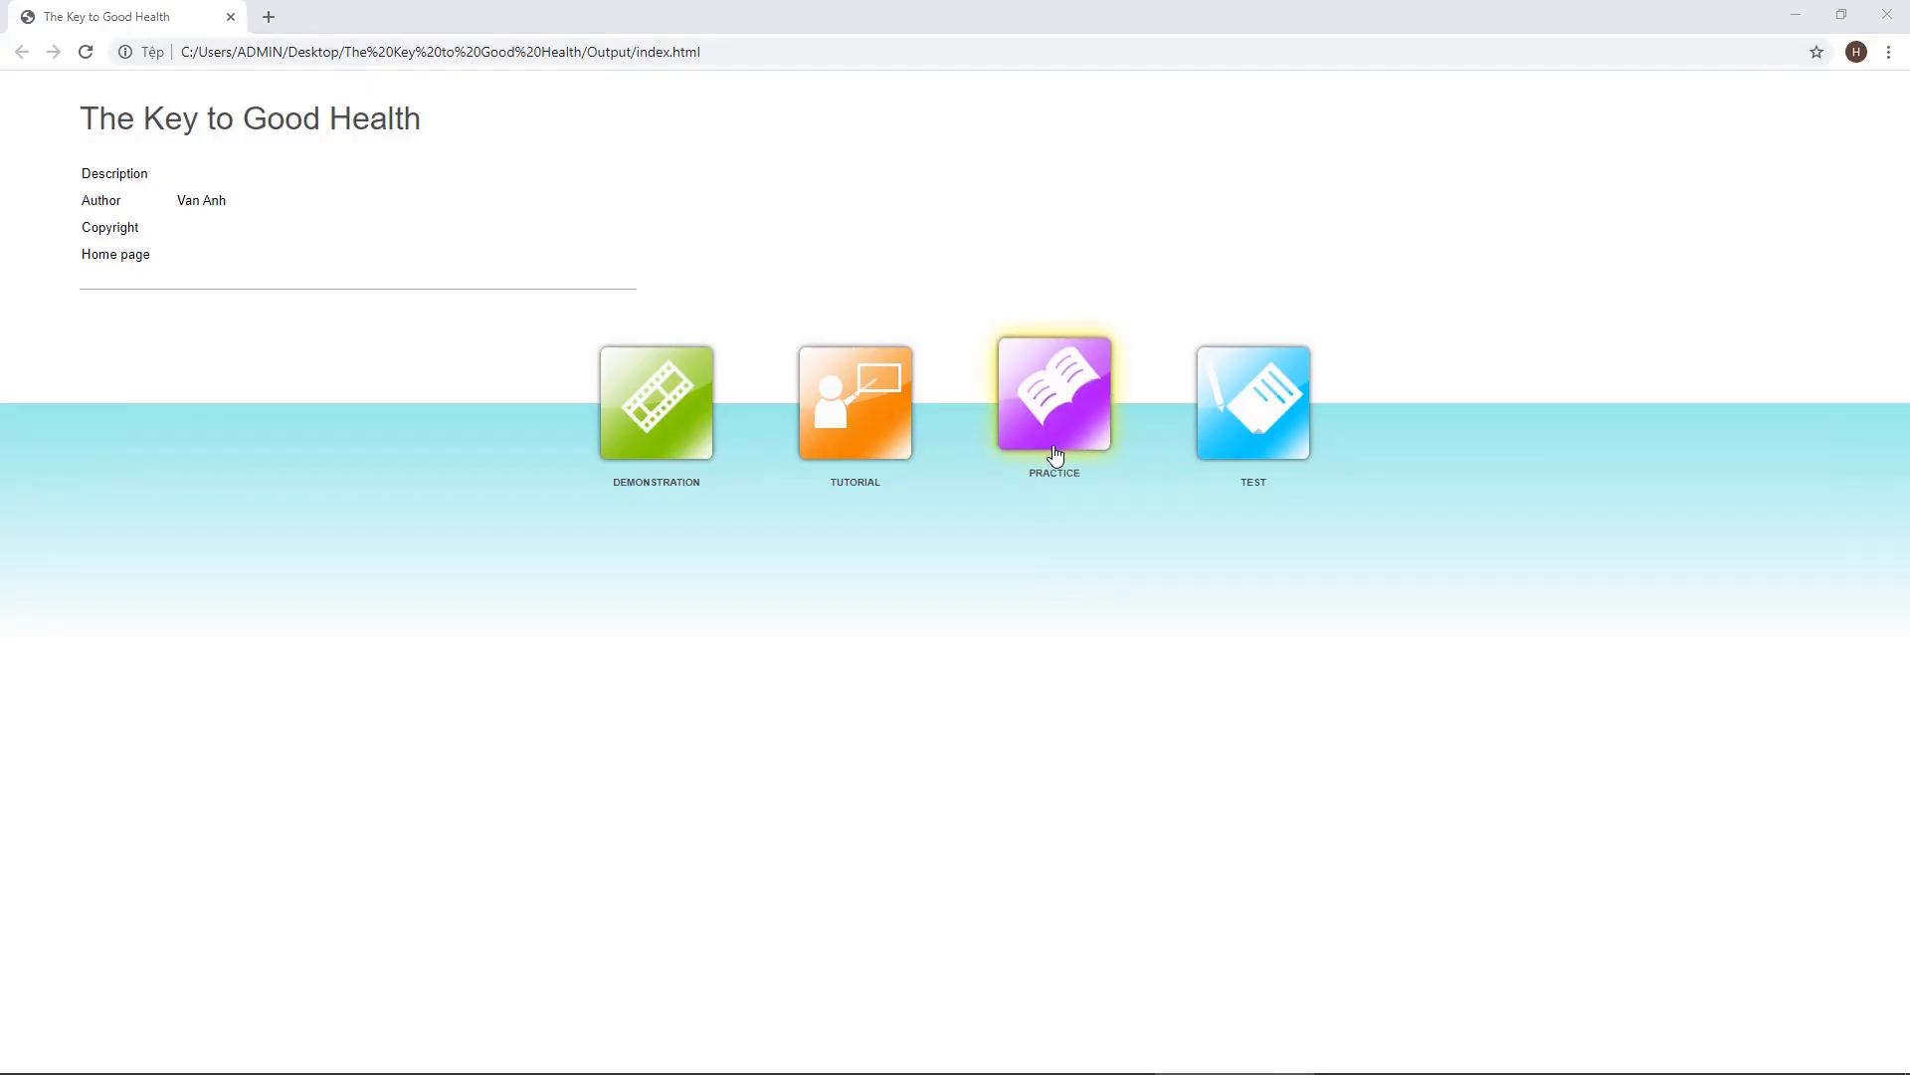